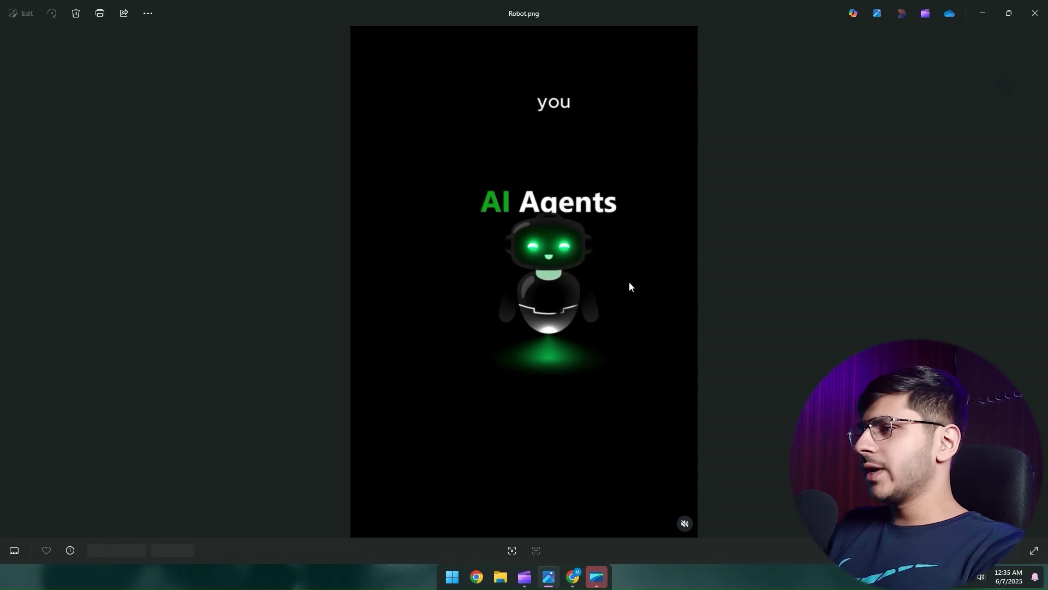
Step: Switch to Chrome, open Freepik and search its assets for "robot"
{"action": "left_click", "coordinate": [573, 577]}
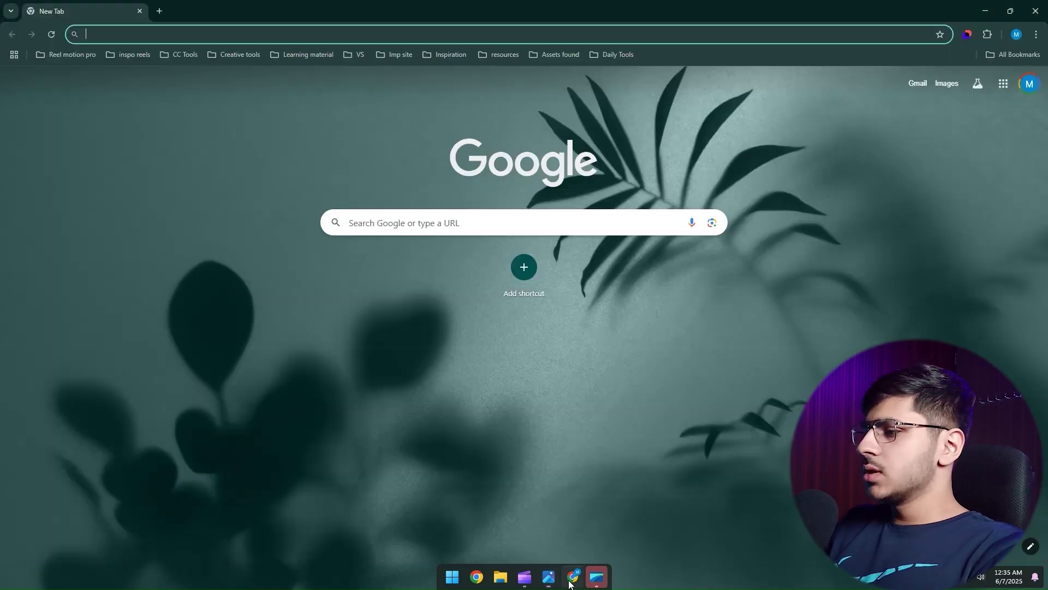
{"action": "type", "text": "freepik"}
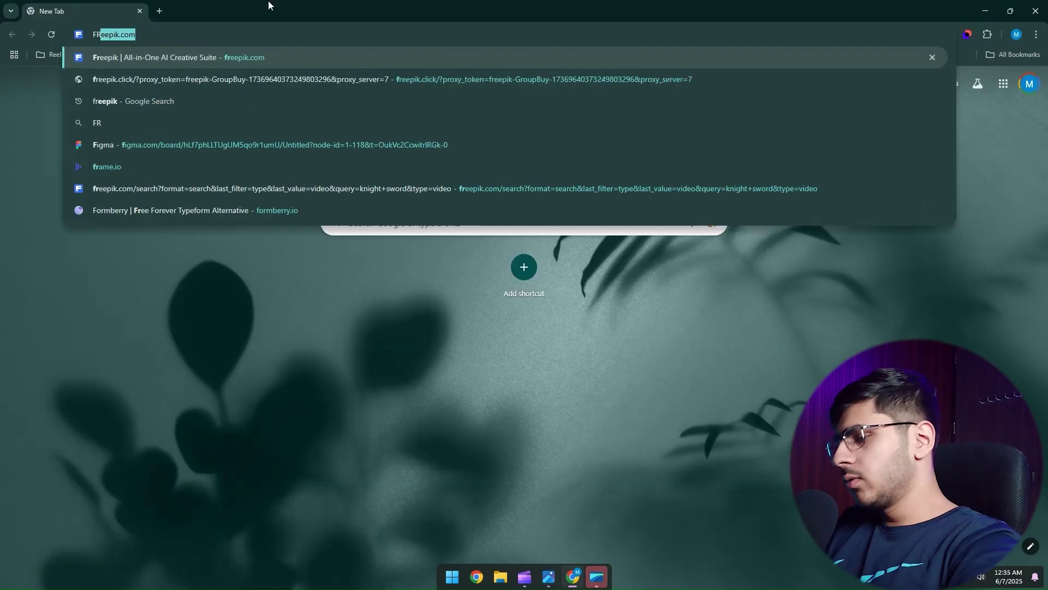
{"action": "key", "text": "Return"}
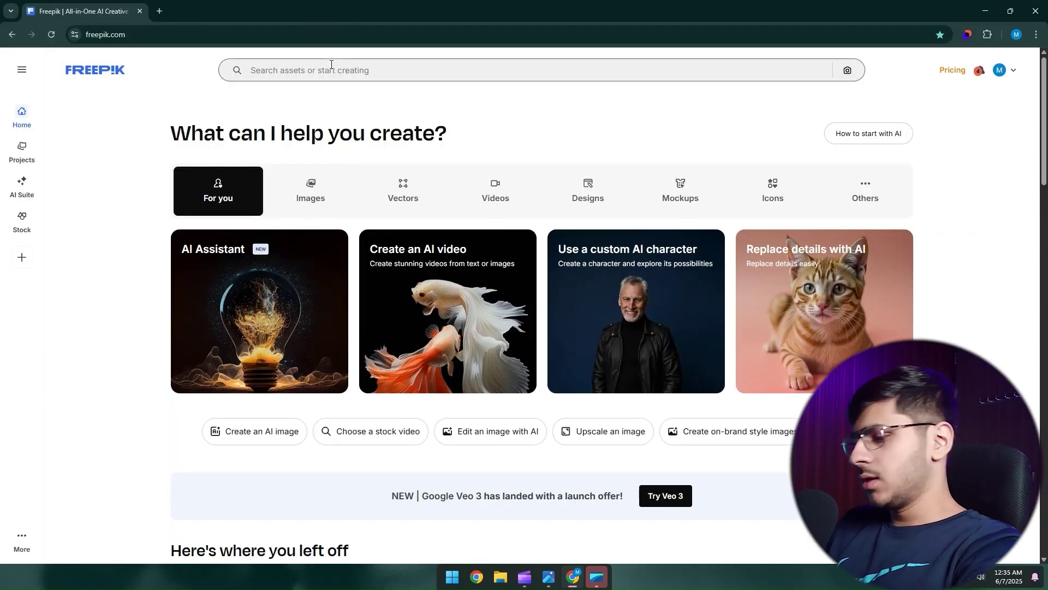
{"action": "type", "text": "robot"}
{"action": "key", "text": "Return"}
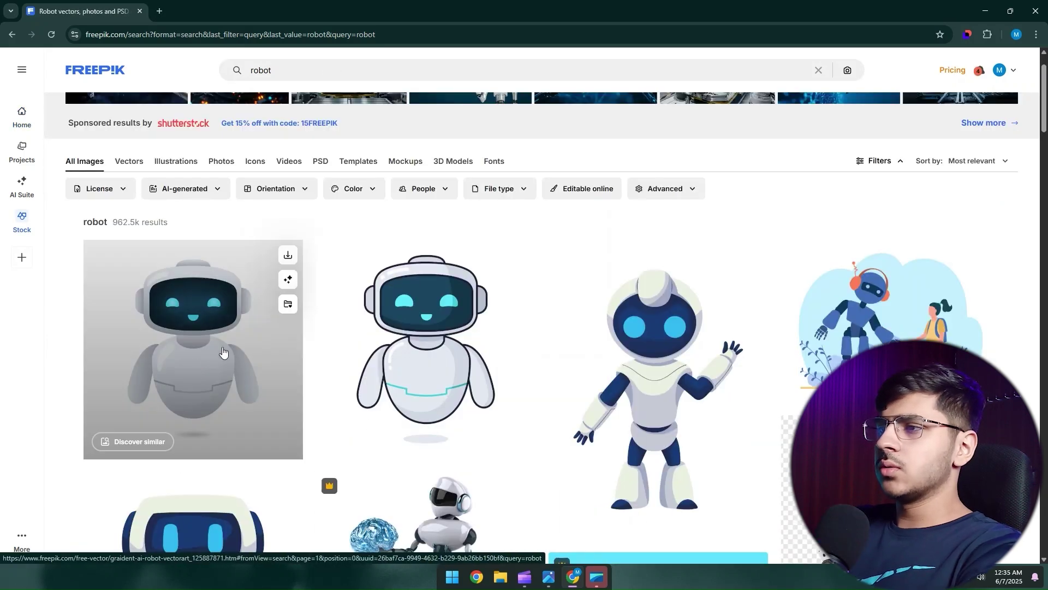
Step: Check the Robot.png reference image, and download the matching Graident Ai Robot Vectorart from Freepik
{"action": "key", "text": "alt+Tab"}
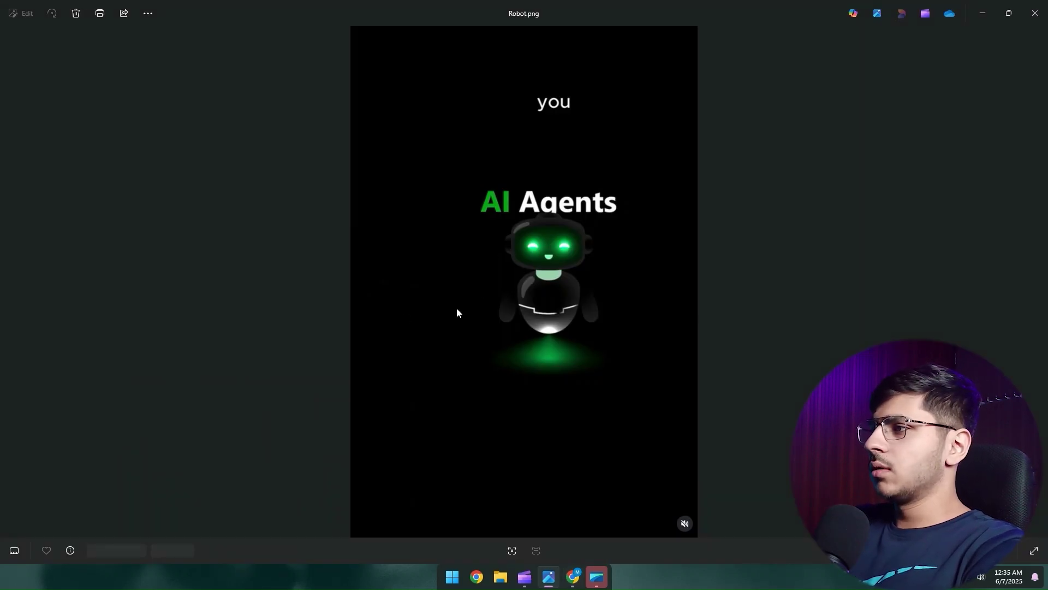
{"action": "key", "text": "alt+Tab"}
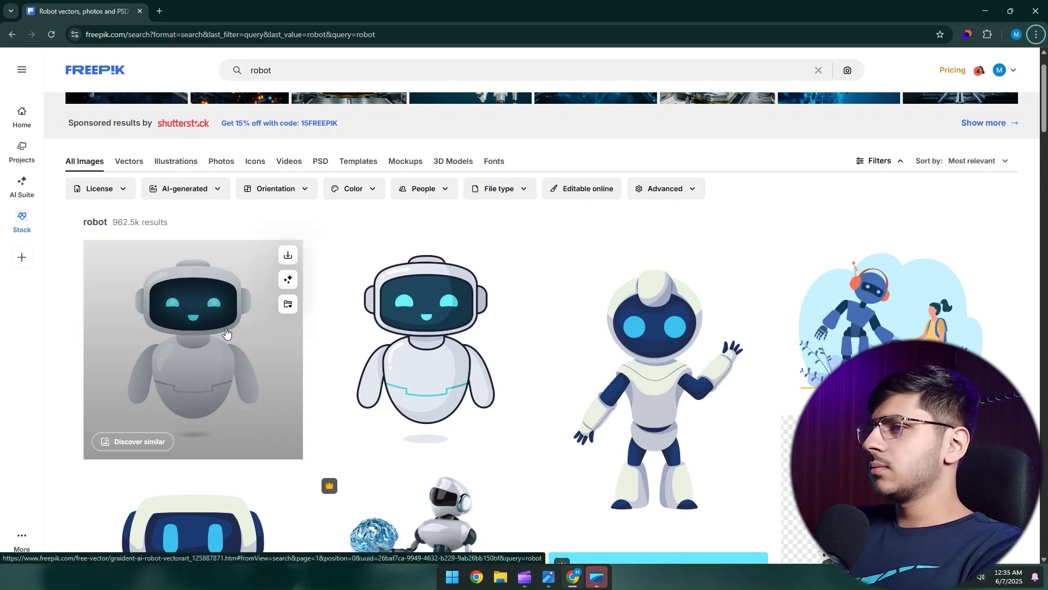
{"action": "left_click", "coordinate": [227, 333]}
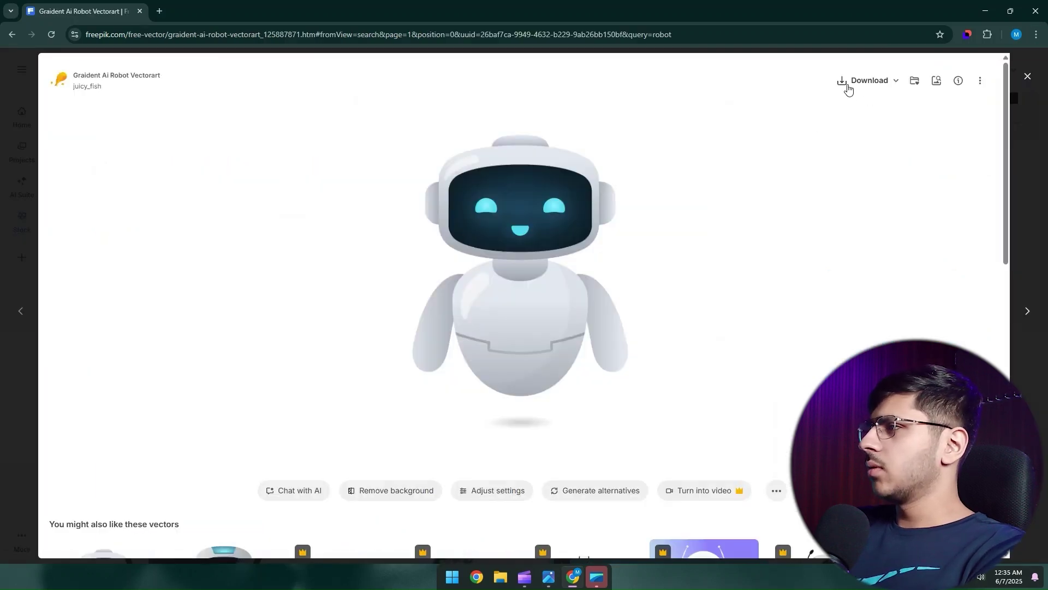
{"action": "left_click", "coordinate": [847, 87]}
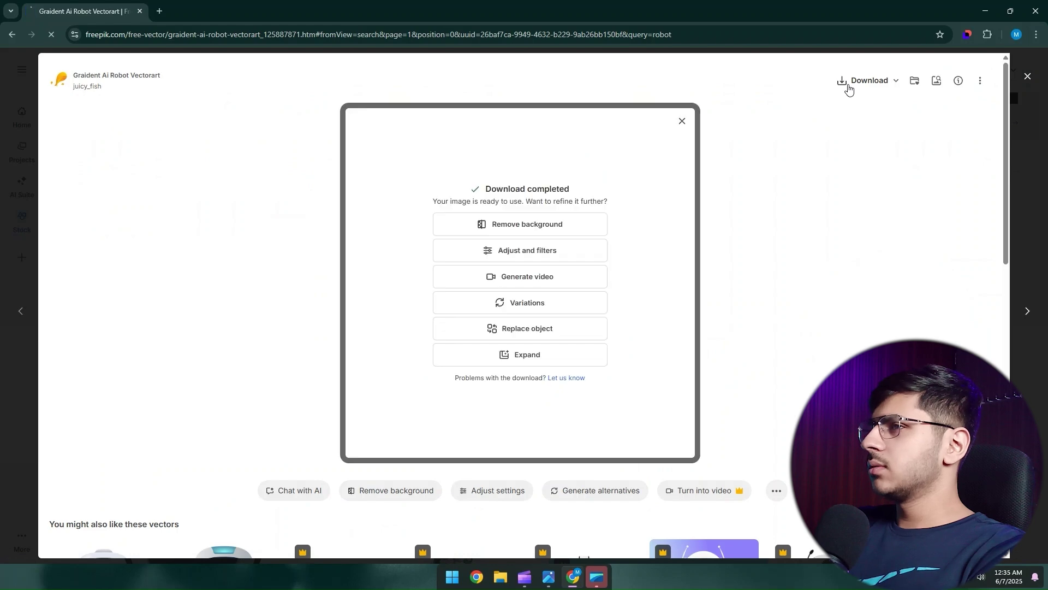
{"action": "left_click", "coordinate": [681, 121]}
Step: Locate graident-ai-robot-vectorart.zip in the Downloads folder and extract all its contents there
{"action": "left_click", "coordinate": [996, 34]}
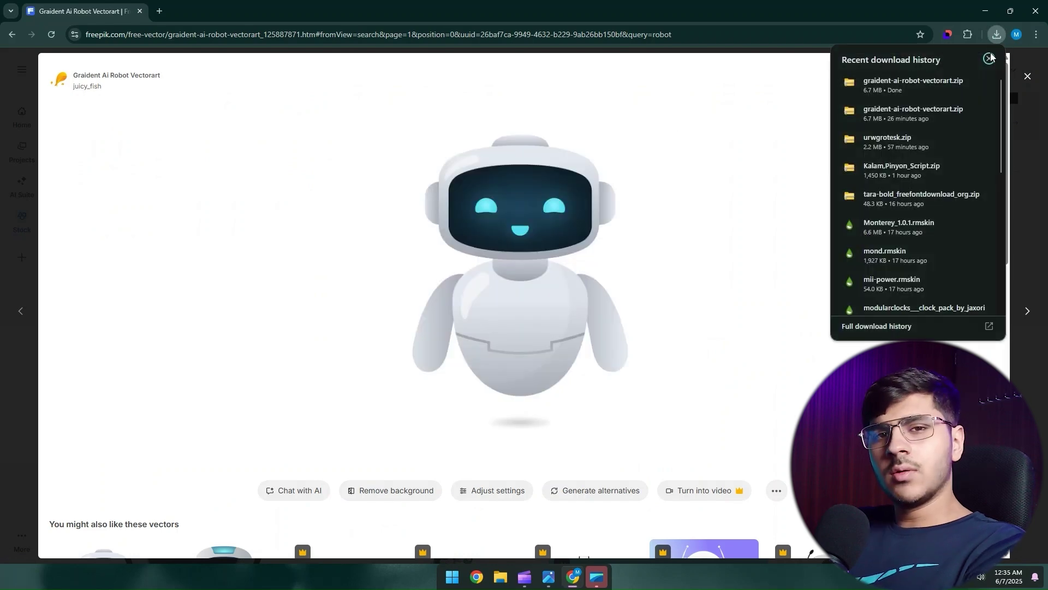
{"action": "left_click", "coordinate": [989, 56]}
{"action": "left_click", "coordinate": [55, 175]}
{"action": "left_click", "coordinate": [143, 153]}
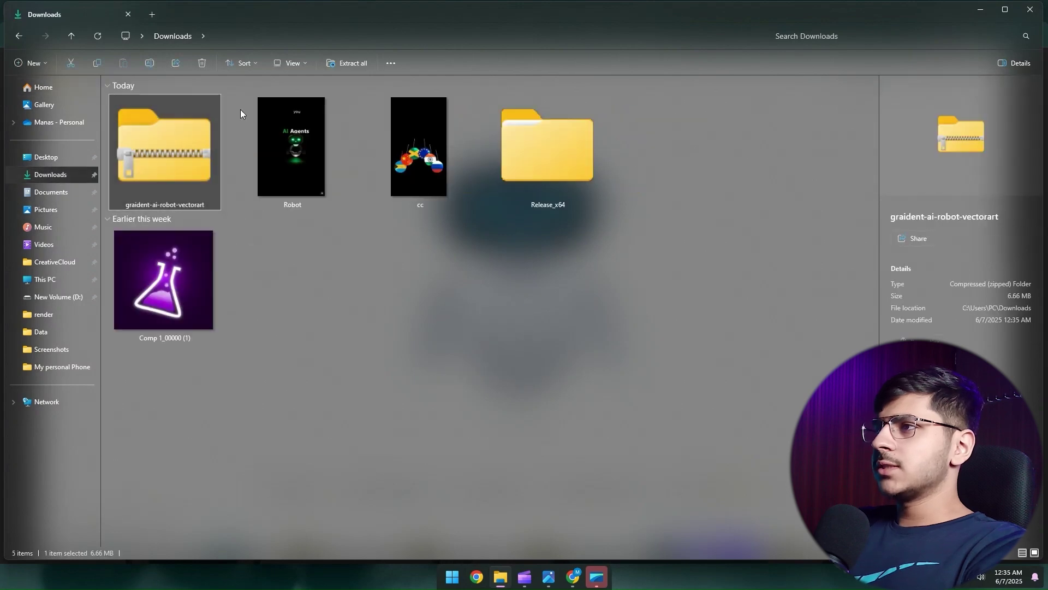
{"action": "left_click", "coordinate": [358, 64]}
{"action": "left_click", "coordinate": [624, 391]}
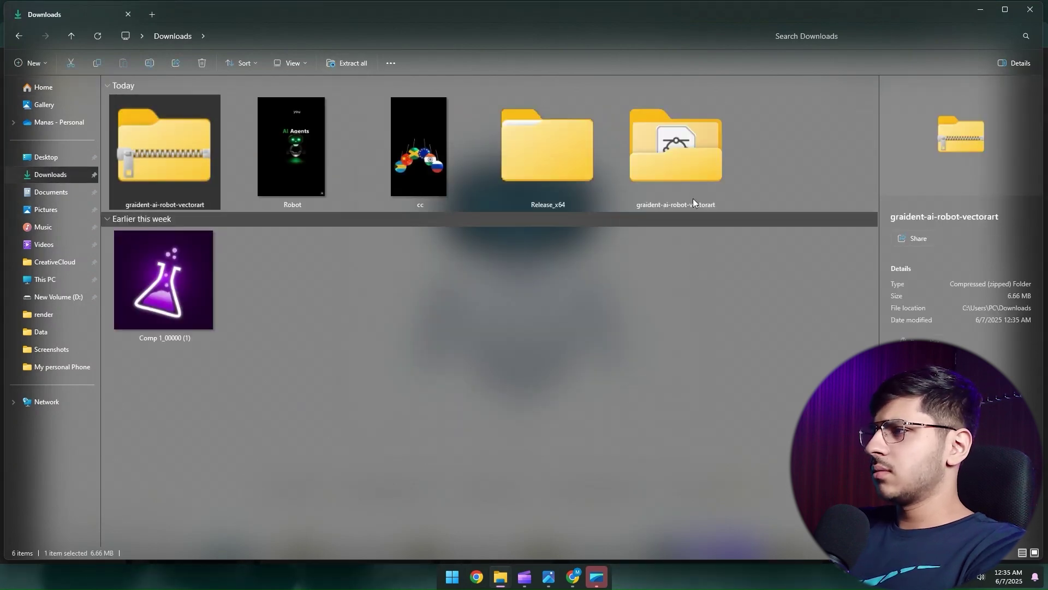
Step: Open the extracted graident-ai-robot-vectorart folder and open its Graident Ai Robot EPS file in Illustrator
{"action": "double_click", "coordinate": [683, 143]}
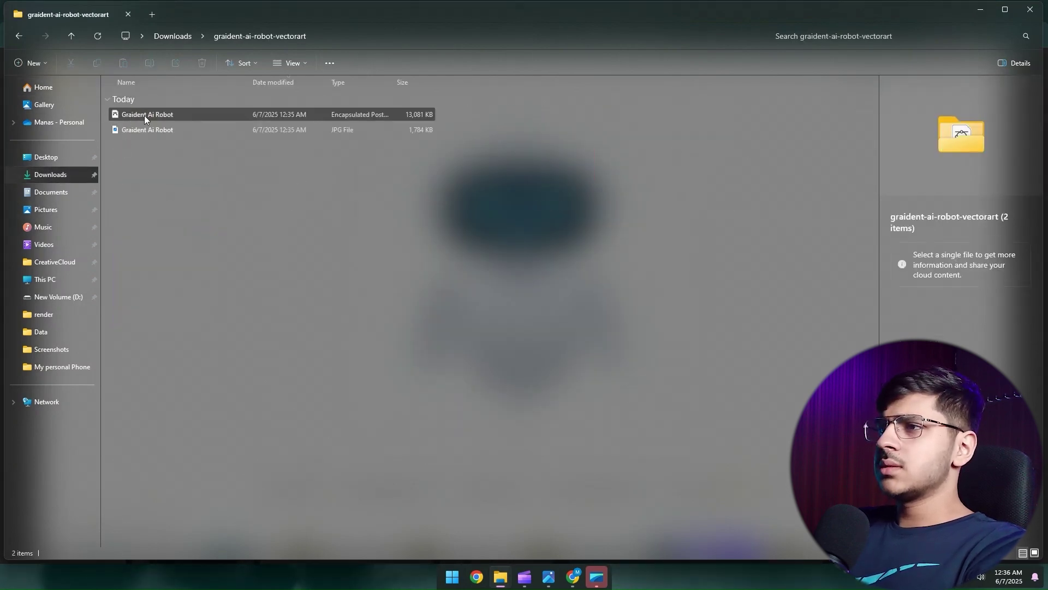
{"action": "left_click", "coordinate": [141, 130]}
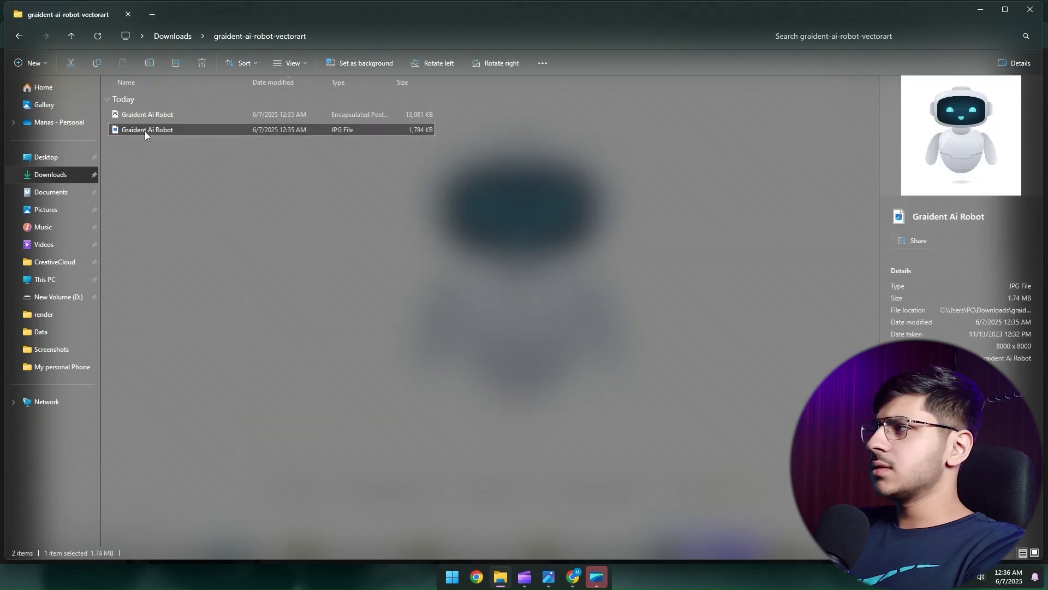
{"action": "left_click", "coordinate": [146, 116]}
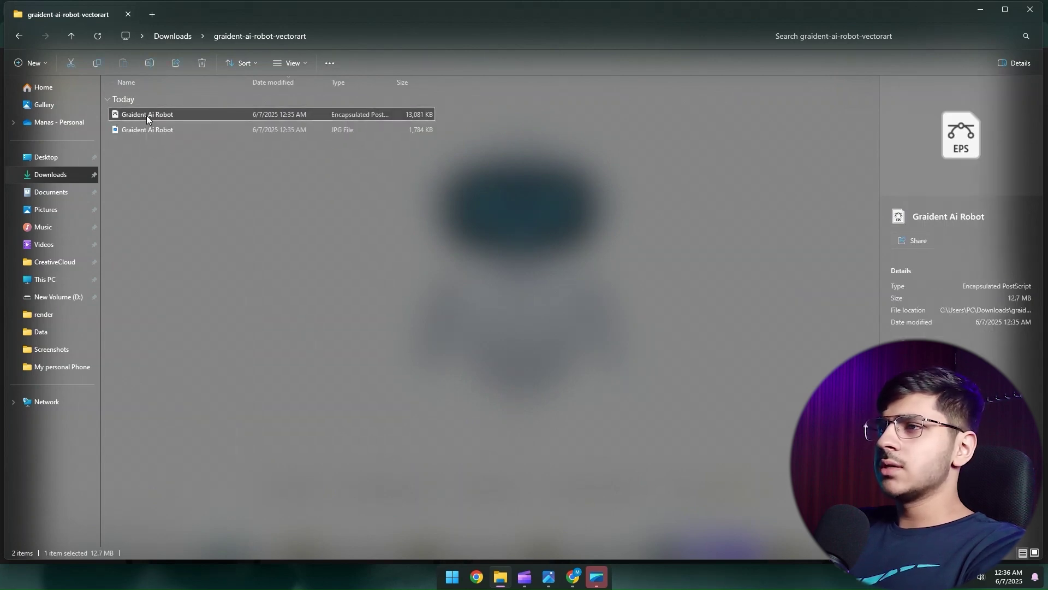
{"action": "right_click", "coordinate": [146, 115]}
{"action": "left_click", "coordinate": [186, 152]}
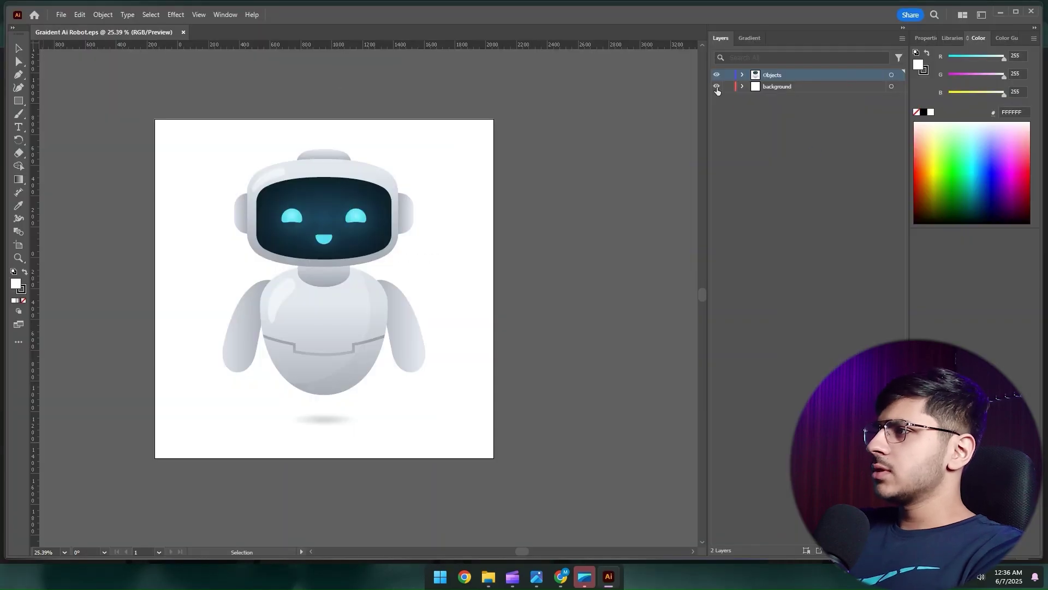
Step: Hide the background layer and check which artwork gets selected with the robot, leaving everything deselected
{"action": "left_click", "coordinate": [716, 87]}
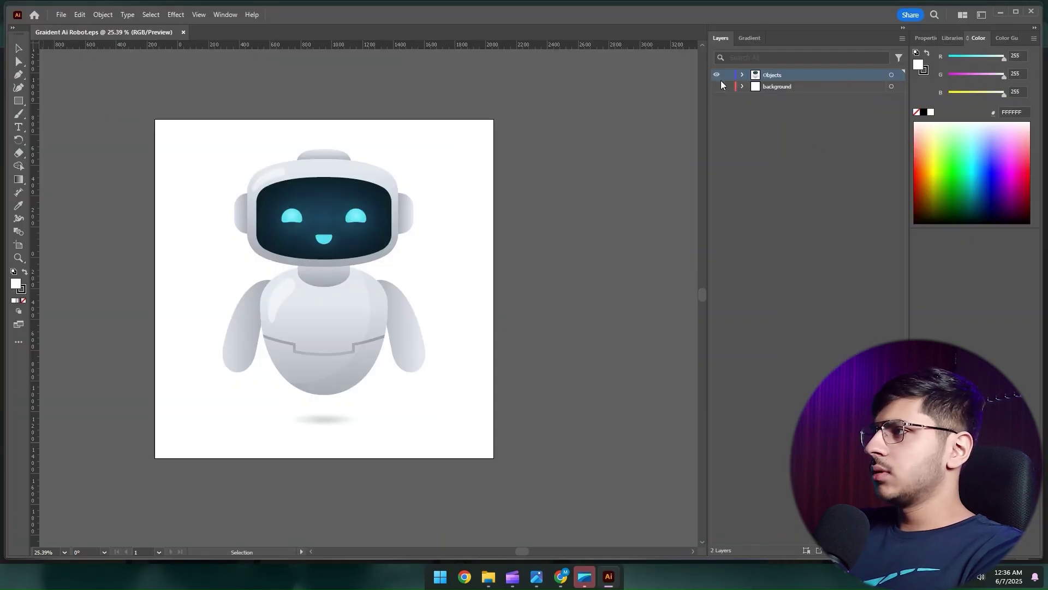
{"action": "left_click", "coordinate": [358, 175]}
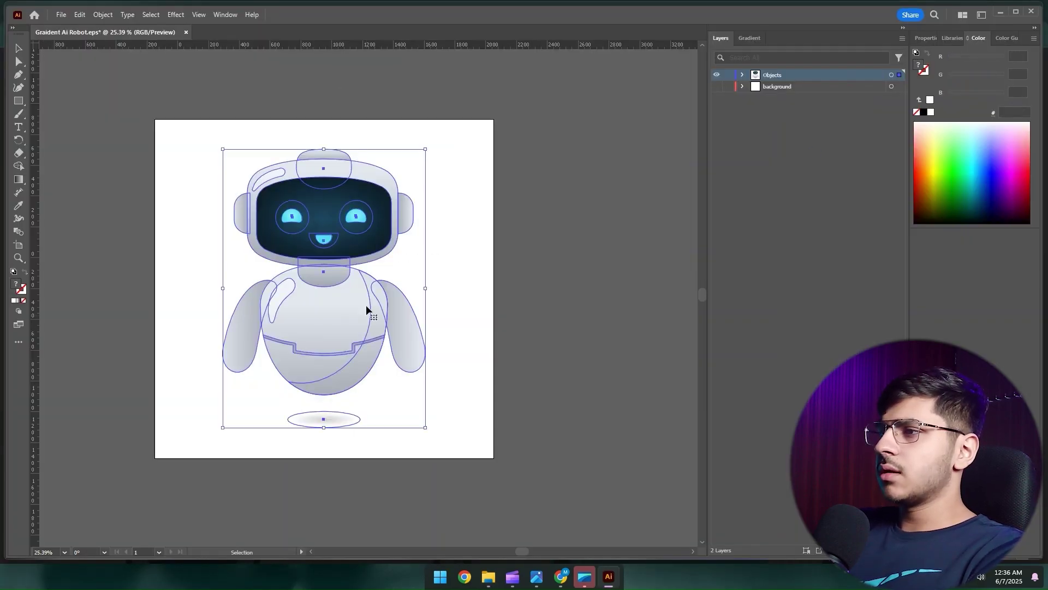
{"action": "left_click", "coordinate": [437, 262]}
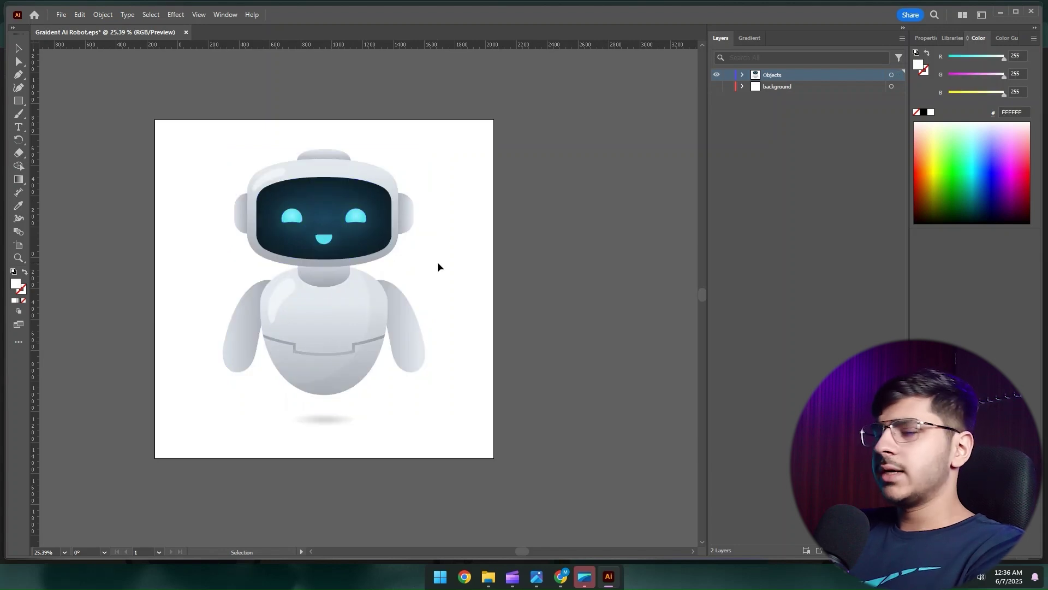
Step: Expand the Objects layer and release its paths to separate layers using the Sequence option
{"action": "left_click", "coordinate": [742, 75]}
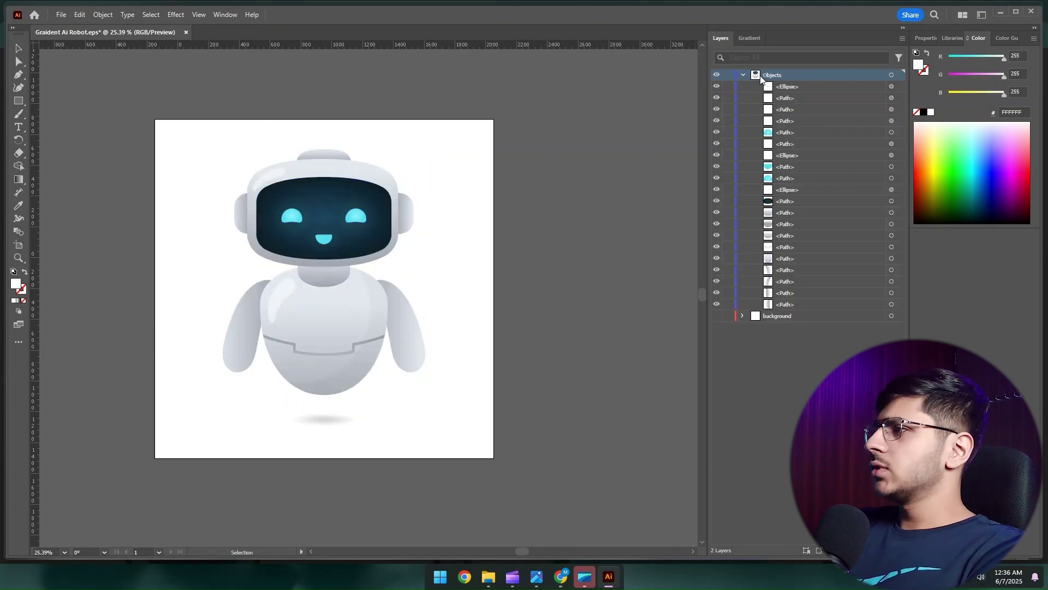
{"action": "left_click", "coordinate": [902, 39]}
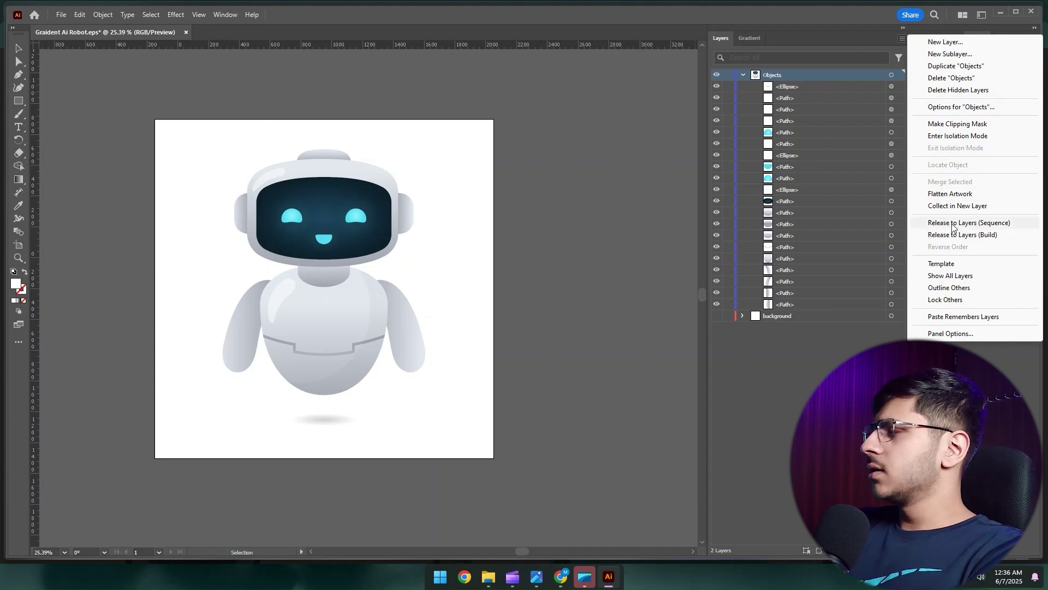
{"action": "left_click", "coordinate": [987, 224]}
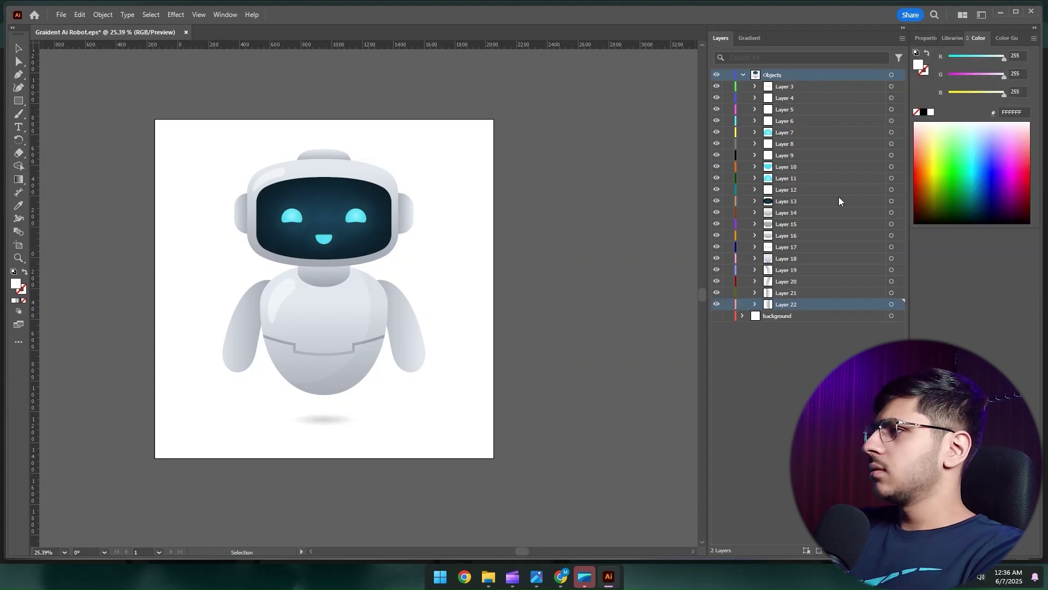
Step: Move Layer 3 through Layer 22 out of the Objects layer to the top level of the layer stack
{"action": "left_click", "coordinate": [783, 89]}
{"action": "left_click", "coordinate": [786, 306], "text": "shift"}
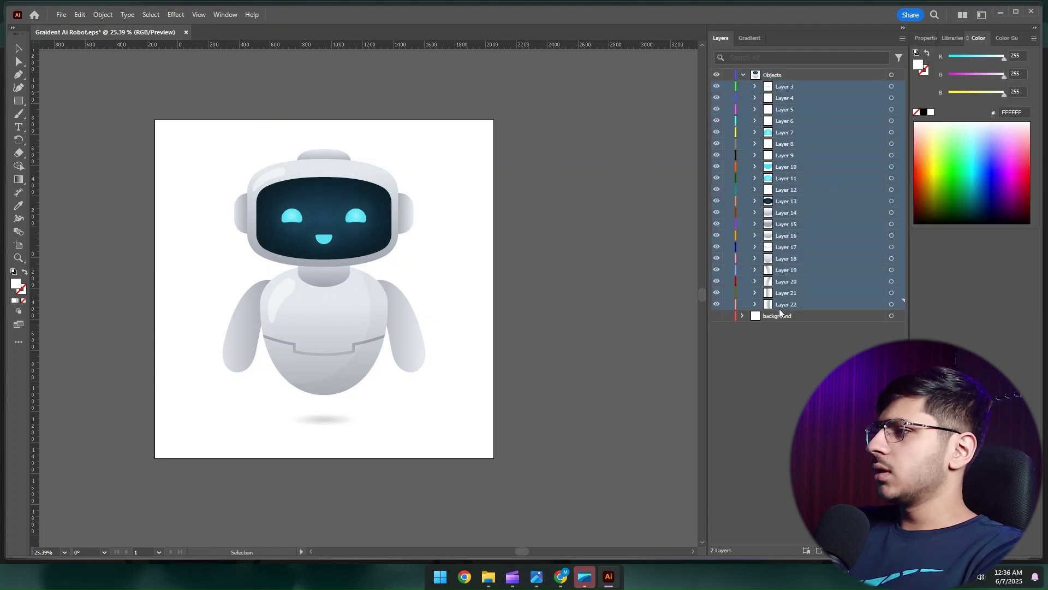
{"action": "left_click_drag", "start_coordinate": [772, 307], "coordinate": [771, 75]}
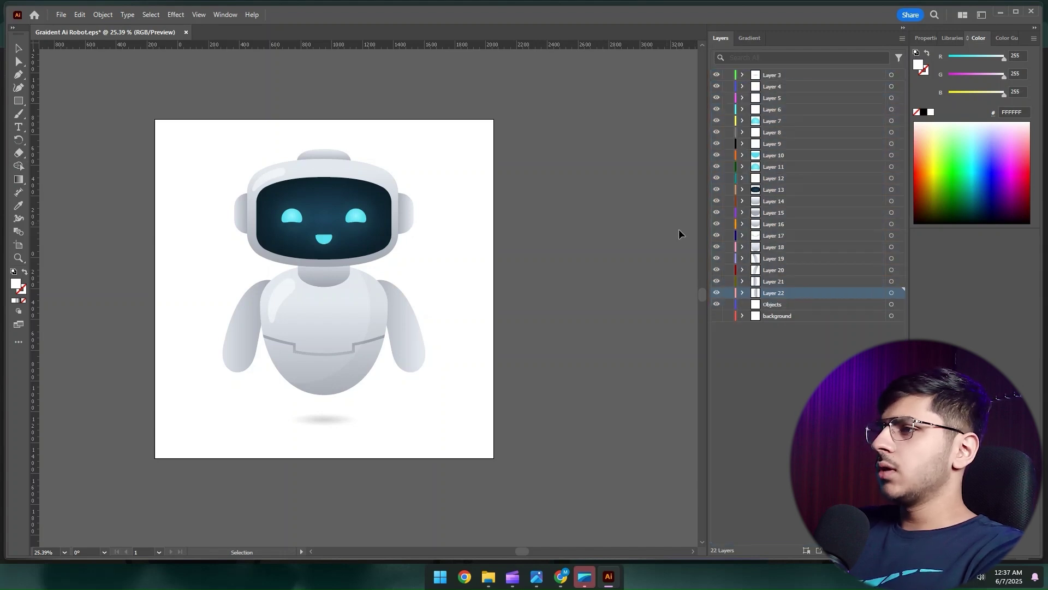
Step: Try moving individual robot body parts away from the figure, and undo the moves
{"action": "left_click_drag", "start_coordinate": [338, 310], "coordinate": [496, 334]}
{"action": "left_click_drag", "start_coordinate": [296, 321], "coordinate": [381, 362]}
{"action": "left_click", "coordinate": [407, 283]}
{"action": "left_click_drag", "start_coordinate": [398, 299], "coordinate": [477, 242]}
{"action": "key", "text": "a"}
{"action": "key", "text": "ctrl+z"}
{"action": "key", "text": "ctrl+z"}
{"action": "key", "text": "v"}
{"action": "left_click", "coordinate": [452, 256]}
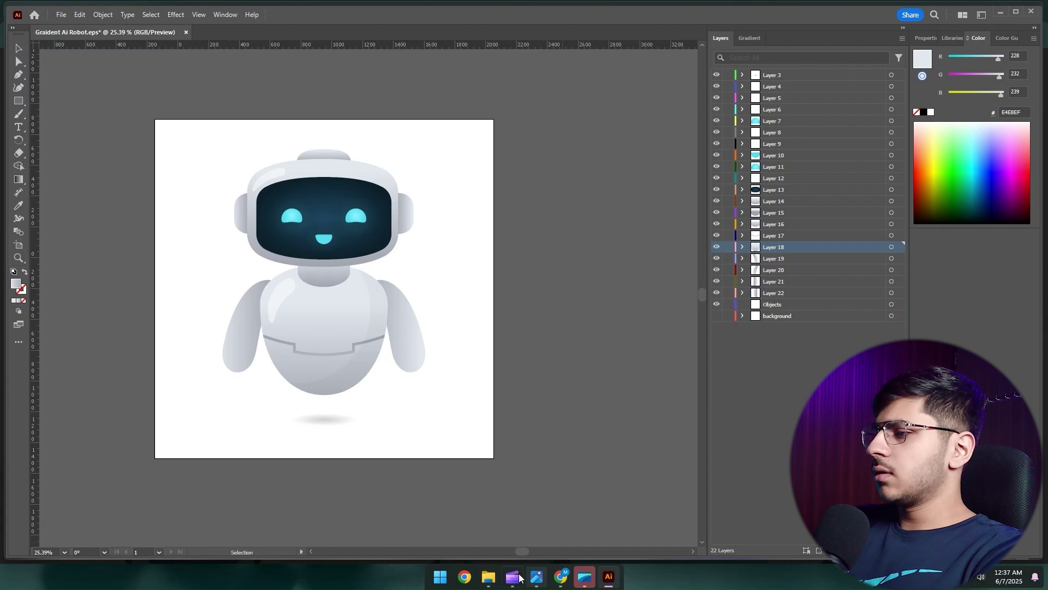
Step: Consult the Robot.png reference, and set the first gradient stop of the robot's right-hand arm on Layer 19 to black (000000)
{"action": "left_click", "coordinate": [534, 574]}
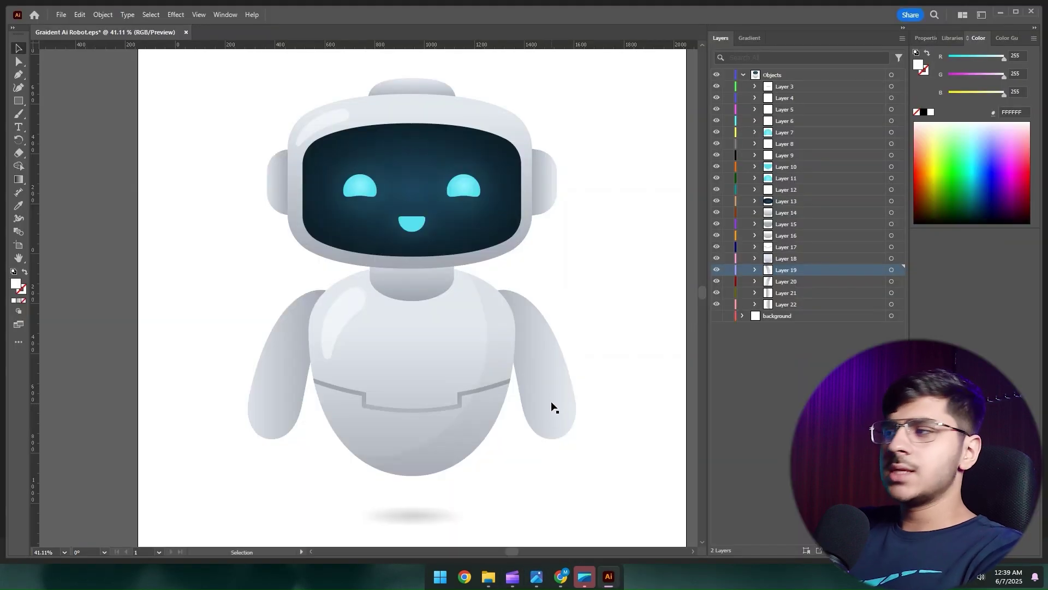
{"action": "left_click", "coordinate": [552, 405]}
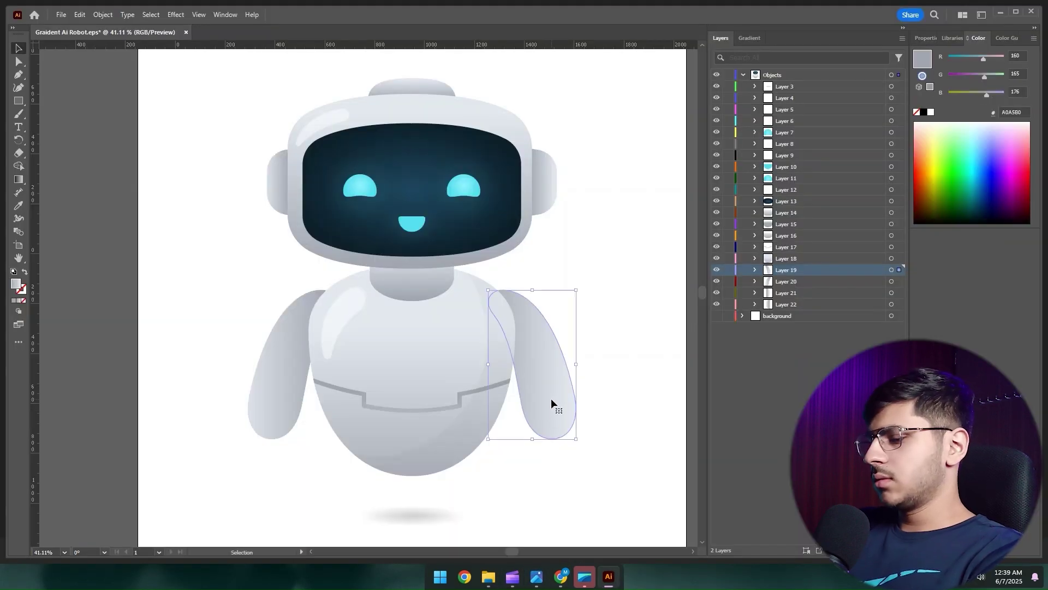
{"action": "key", "text": "g"}
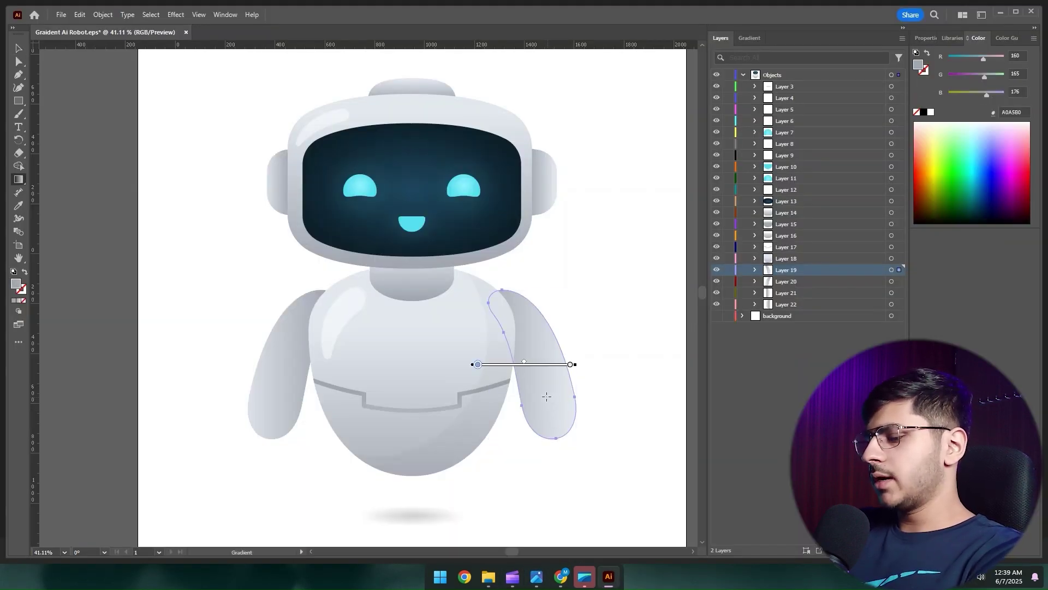
{"action": "key", "text": "v"}
{"action": "key", "text": "g"}
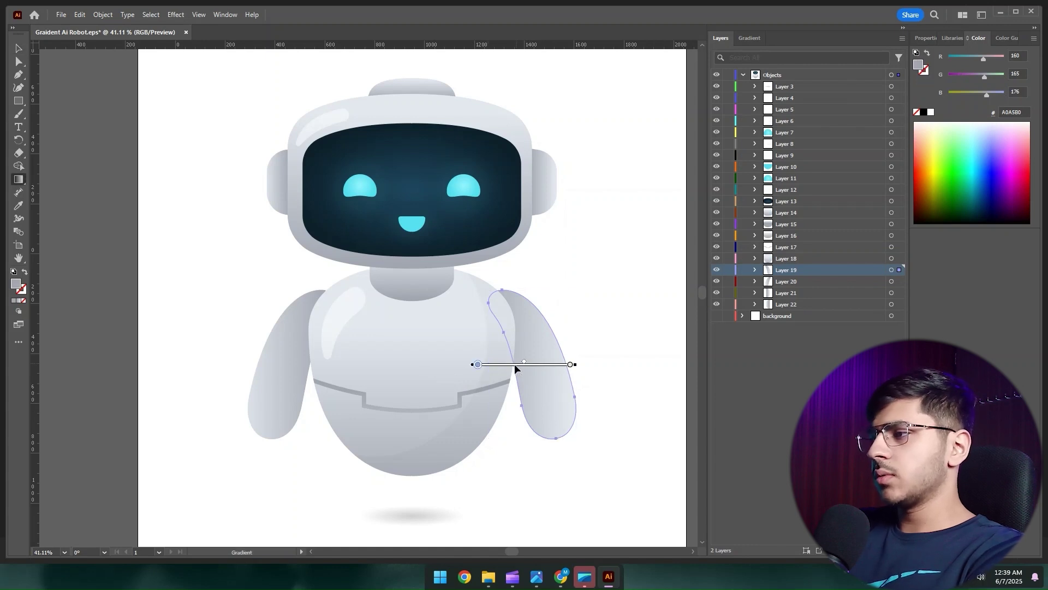
{"action": "double_click", "coordinate": [478, 365]}
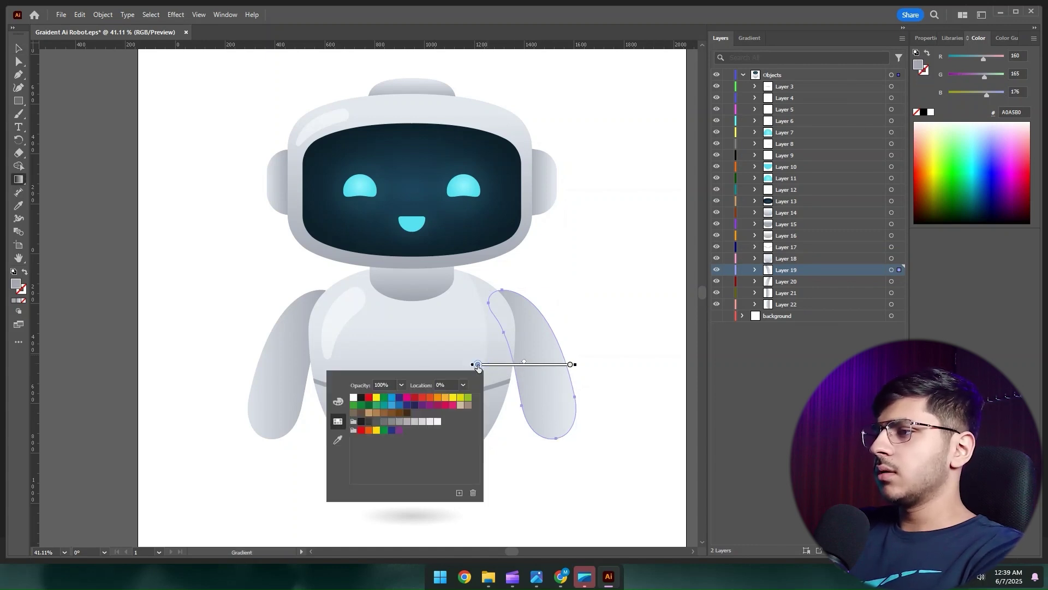
{"action": "left_click", "coordinate": [17, 287]}
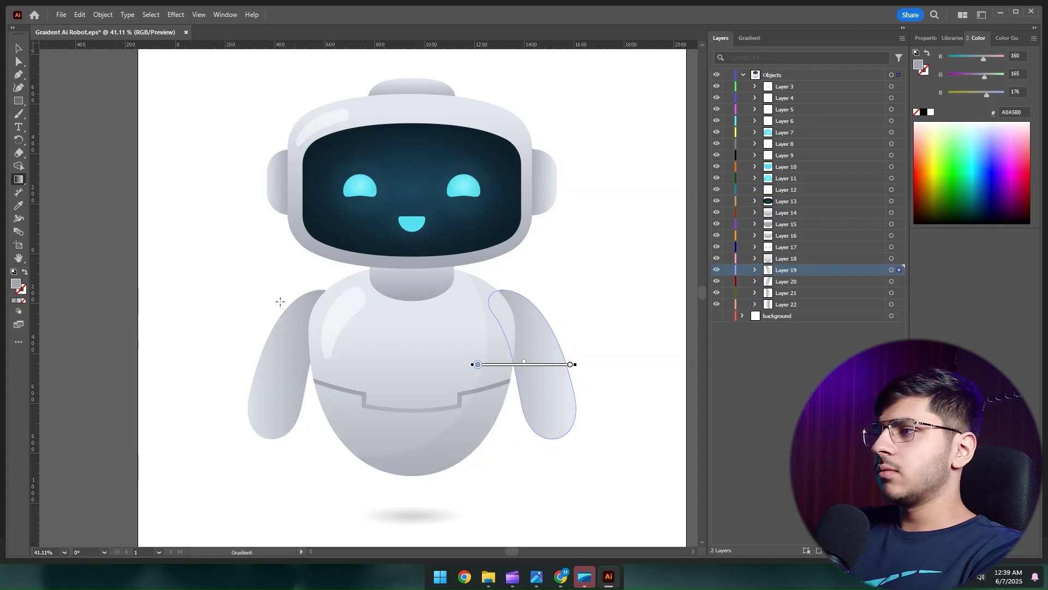
{"action": "double_click", "coordinate": [17, 286]}
{"action": "left_click", "coordinate": [694, 422]}
{"action": "left_click", "coordinate": [853, 289]}
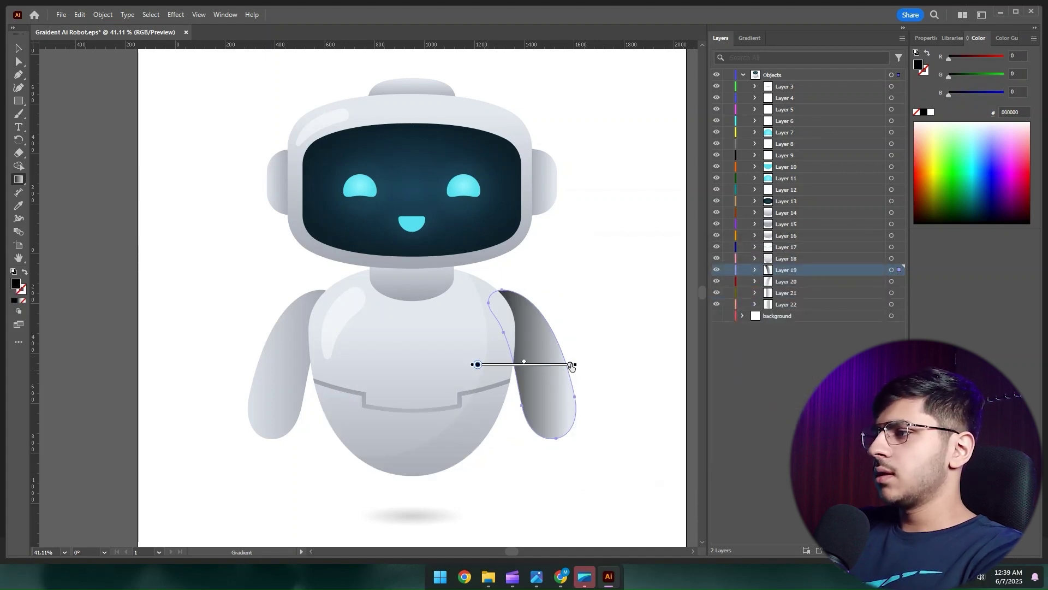
Step: Set the end stop of the Layer 19 arm's gradient to dark grey (262626)
{"action": "double_click", "coordinate": [571, 365]}
{"action": "double_click", "coordinate": [17, 286]}
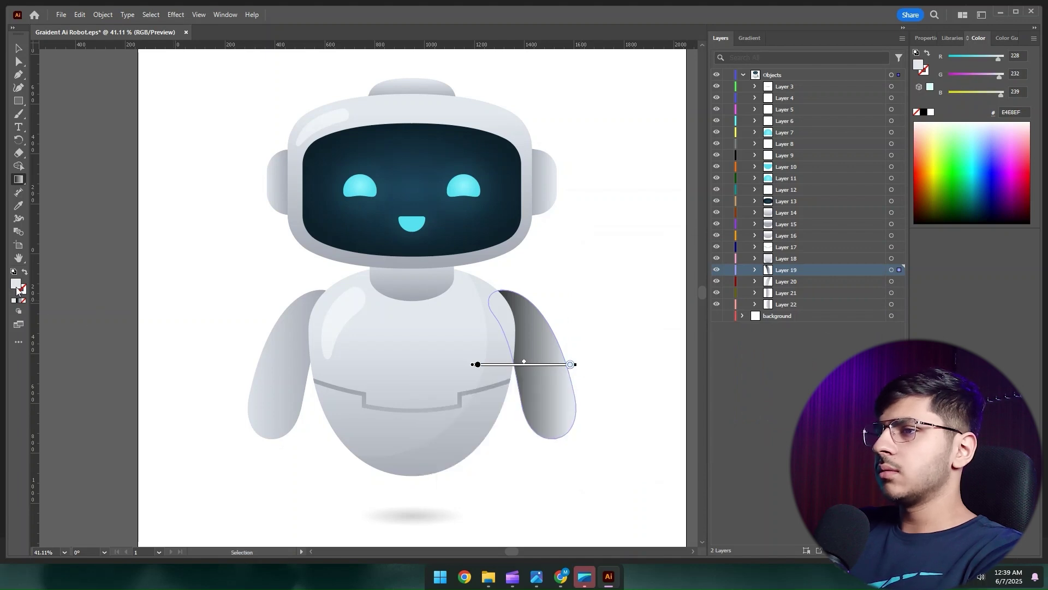
{"action": "left_click", "coordinate": [593, 404]}
{"action": "mouse_move", "coordinate": [593, 404]}
{"action": "left_mouse_down"}
{"action": "mouse_move", "coordinate": [578, 410]}
{"action": "mouse_move", "coordinate": [587, 402]}
{"action": "left_mouse_up"}
{"action": "left_click", "coordinate": [861, 293]}
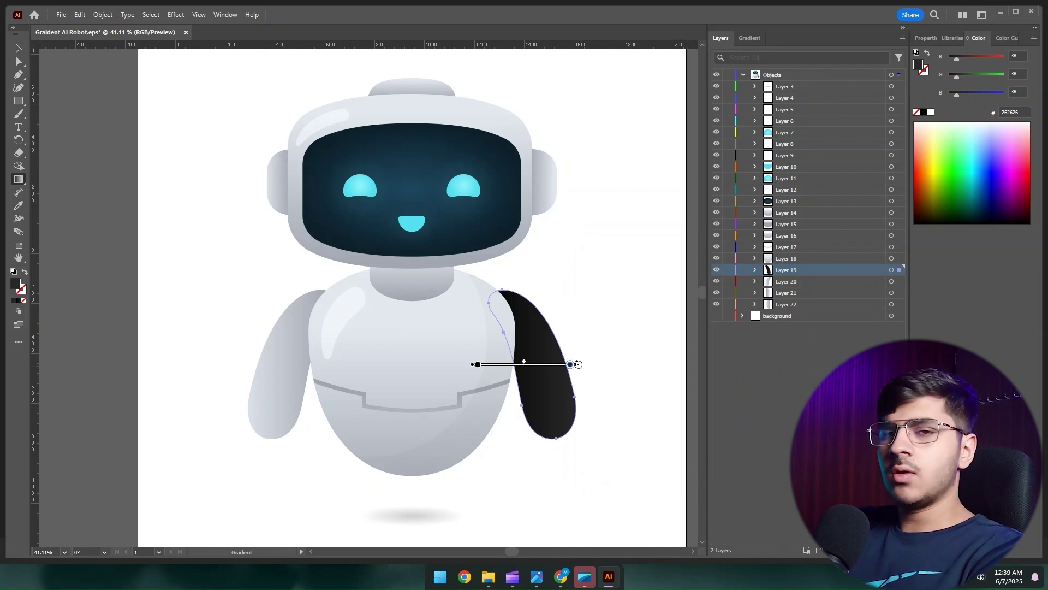
Step: Redraw the Layer 19 arm's gradient diagonally from shoulder to hand and set its end stop to grey 4C4C4C
{"action": "mouse_move", "coordinate": [579, 364]}
{"action": "left_mouse_down"}
{"action": "mouse_move", "coordinate": [563, 418]}
{"action": "mouse_move", "coordinate": [540, 415]}
{"action": "left_mouse_up"}
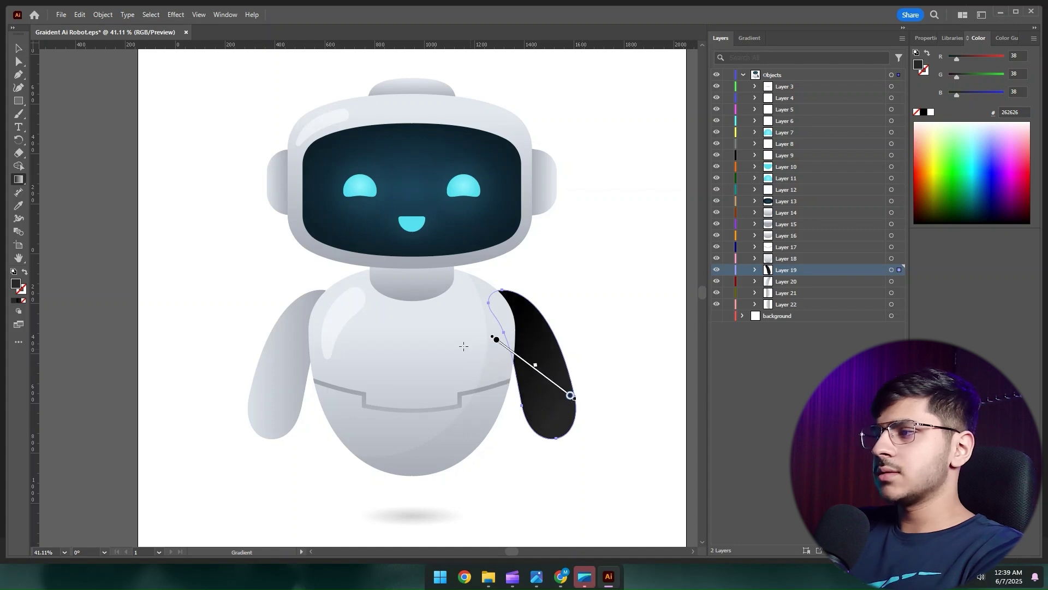
{"action": "mouse_move", "coordinate": [500, 317]}
{"action": "left_mouse_down"}
{"action": "mouse_move", "coordinate": [560, 407]}
{"action": "mouse_move", "coordinate": [557, 398]}
{"action": "left_mouse_up"}
{"action": "double_click", "coordinate": [553, 394]}
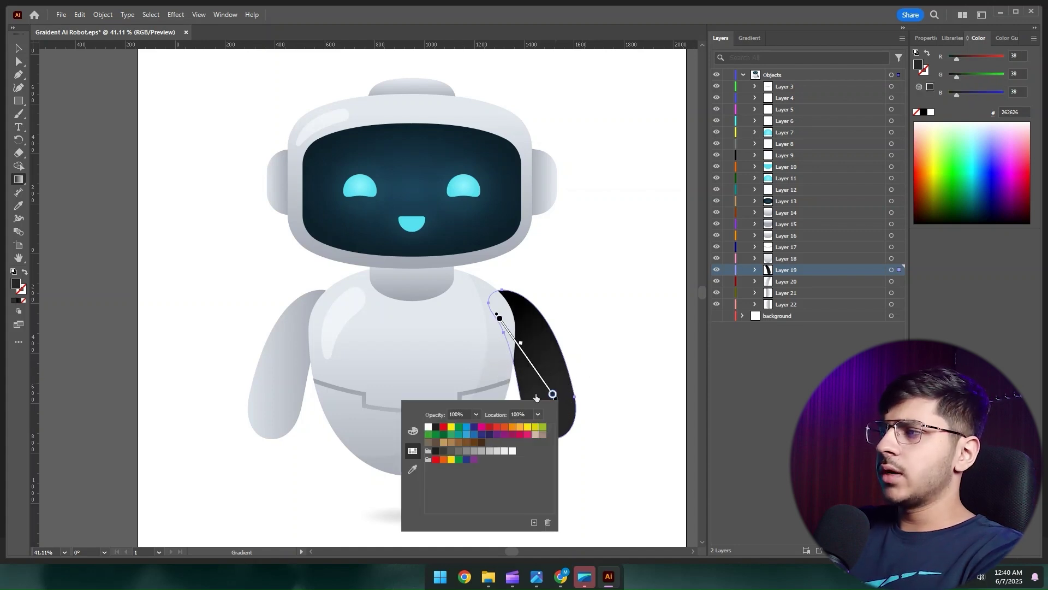
{"action": "double_click", "coordinate": [16, 283]}
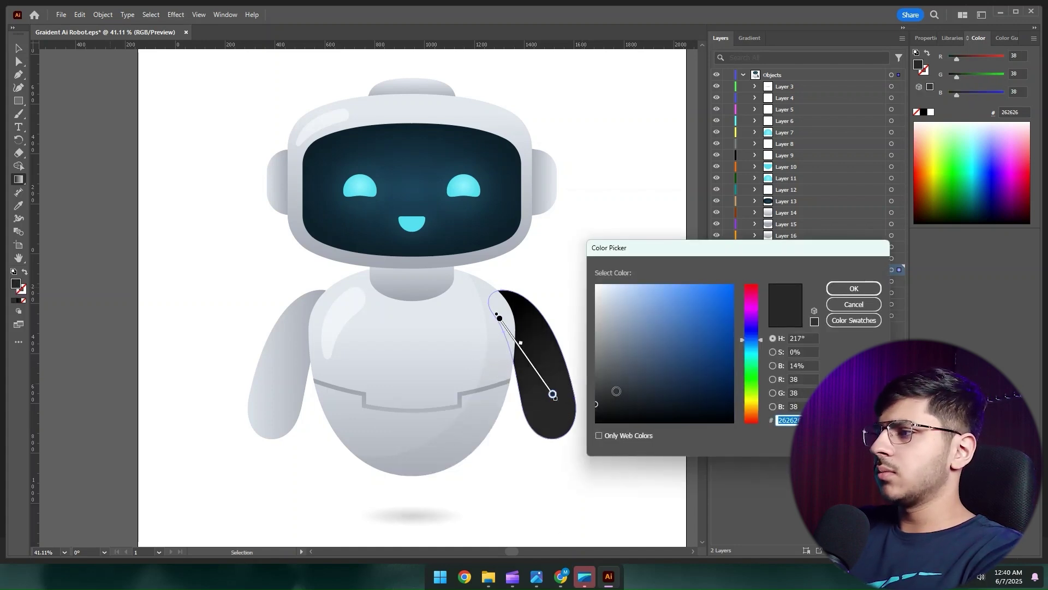
{"action": "left_click_drag", "start_coordinate": [616, 390], "coordinate": [582, 381]}
{"action": "left_click", "coordinate": [863, 291]}
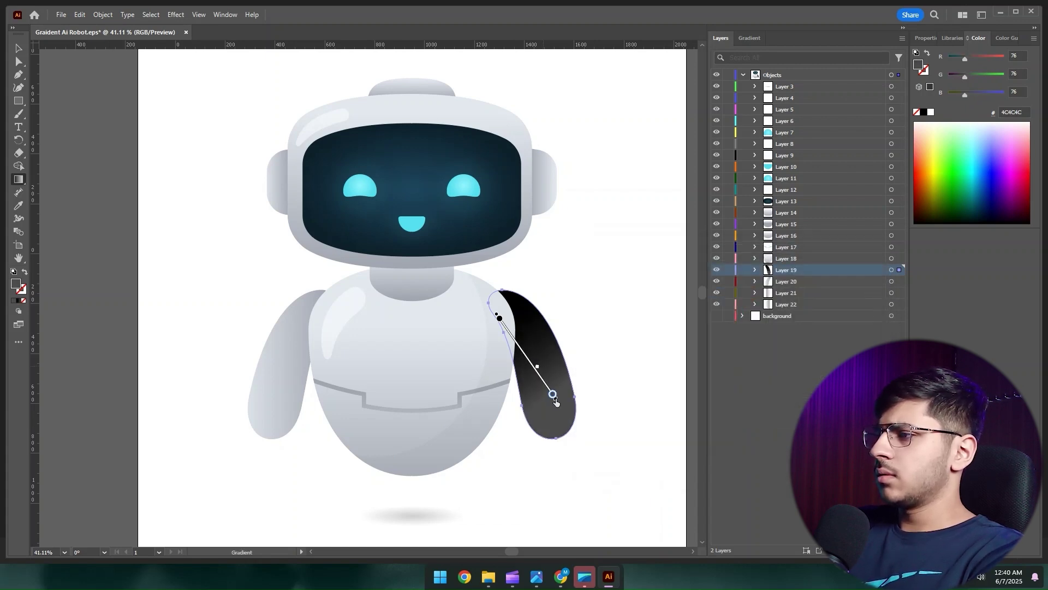
Step: Fine-tune the start and end positions of the diagonal gradient on the robot's right-hand arm
{"action": "left_click_drag", "start_coordinate": [554, 397], "coordinate": [546, 385]}
{"action": "left_click_drag", "start_coordinate": [500, 317], "coordinate": [509, 331]}
{"action": "left_click_drag", "start_coordinate": [553, 402], "coordinate": [562, 409]}
Step: Mirror a copy of the dark right-hand arm left to right and place it over the robot's left-hand arm
{"action": "key", "text": "v"}
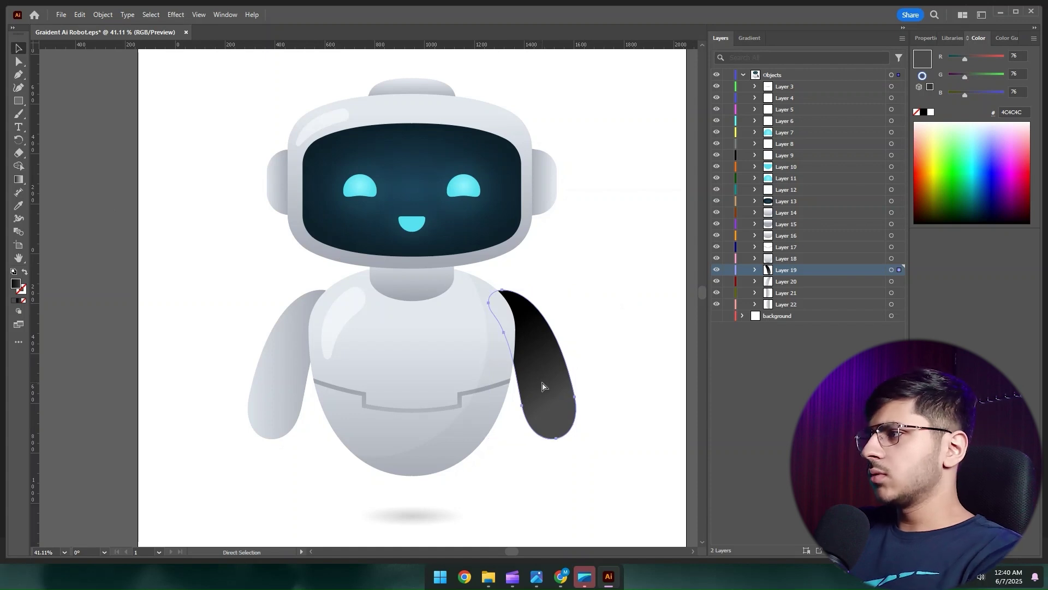
{"action": "left_click_drag", "start_coordinate": [543, 386], "coordinate": [407, 360]}
{"action": "right_click", "coordinate": [349, 274]}
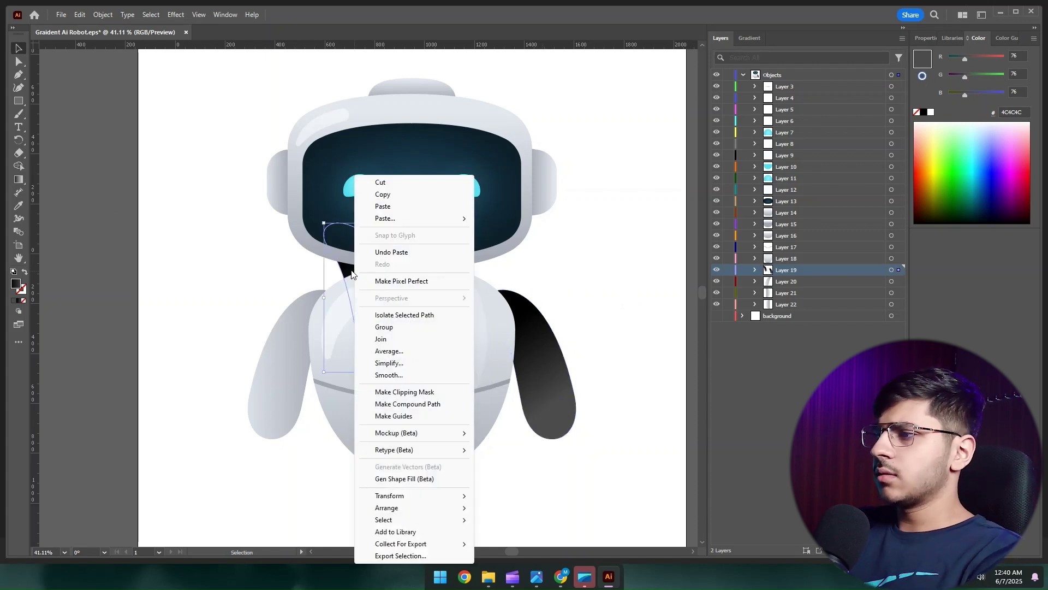
{"action": "mouse_move", "coordinate": [392, 497]}
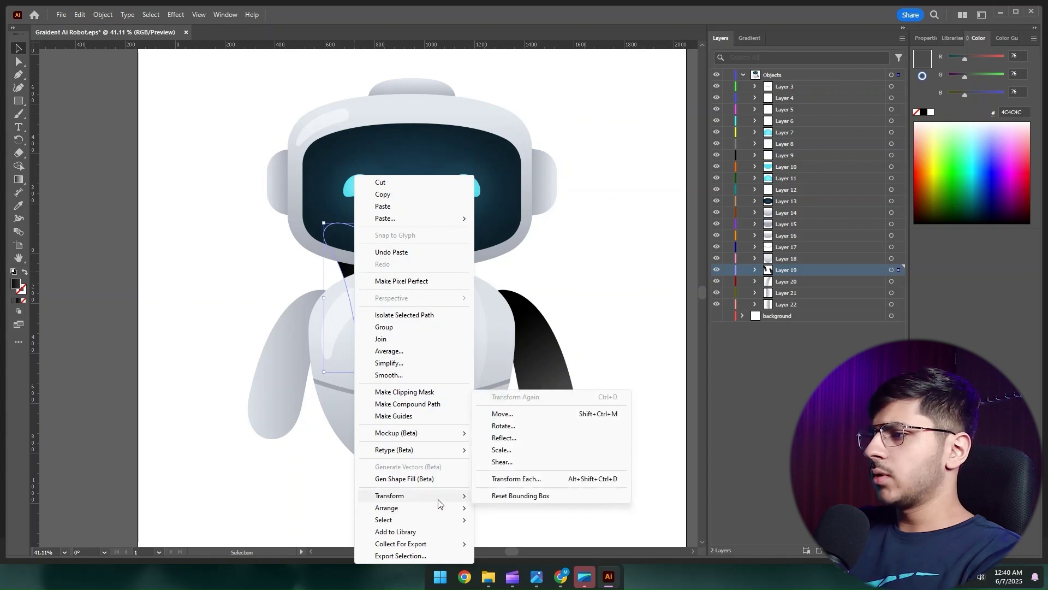
{"action": "left_click", "coordinate": [503, 438]}
{"action": "left_click", "coordinate": [529, 356]}
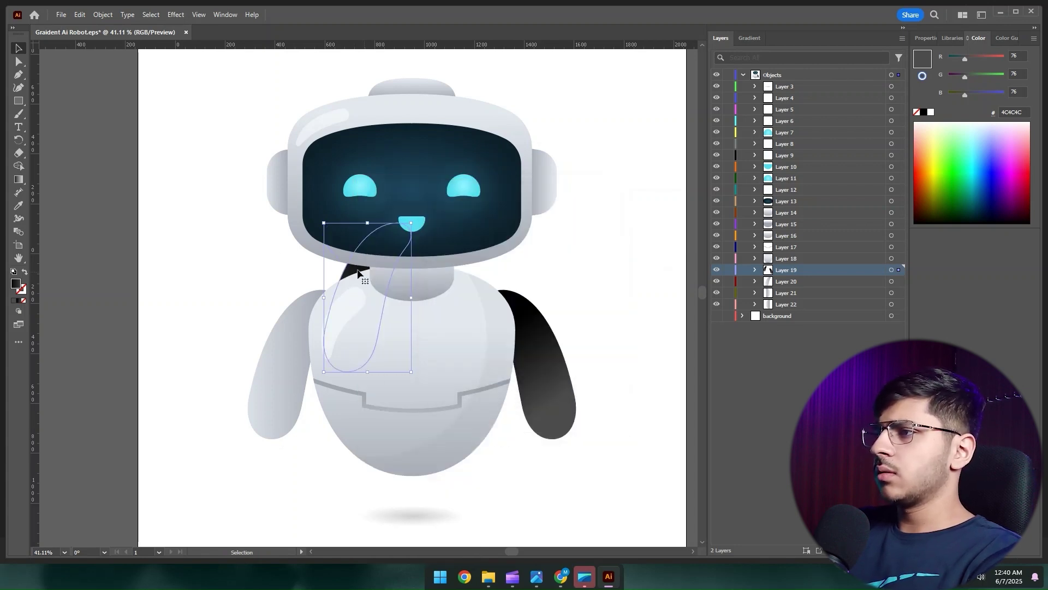
{"action": "left_click_drag", "start_coordinate": [356, 275], "coordinate": [281, 341]}
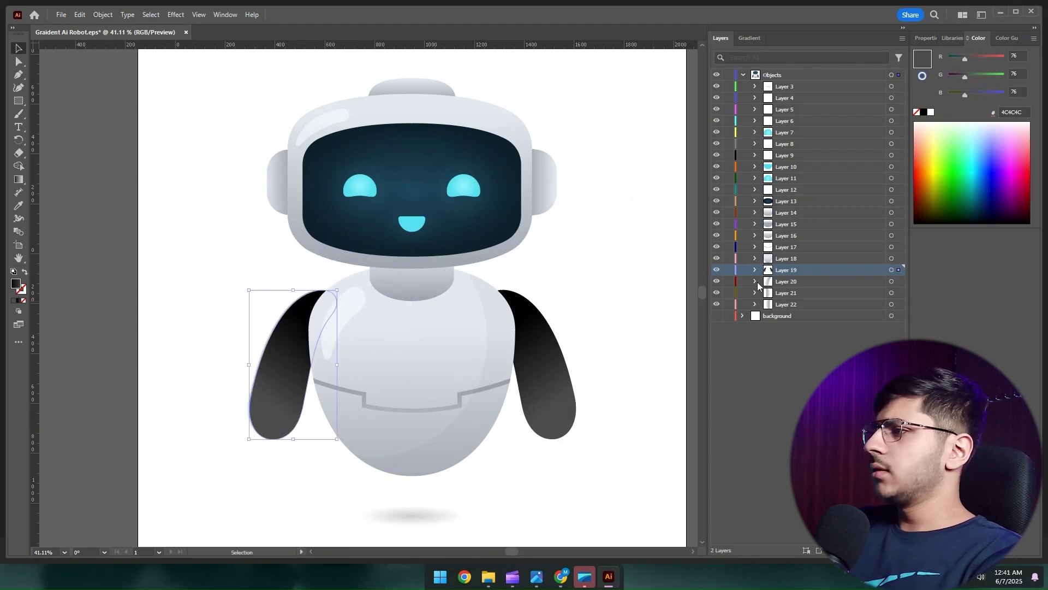
Step: Move the dark arm copy aside, try hiding the original arm on Layer 20, and reposition the copy over the original
{"action": "left_click", "coordinate": [784, 283]}
{"action": "left_click", "coordinate": [772, 292]}
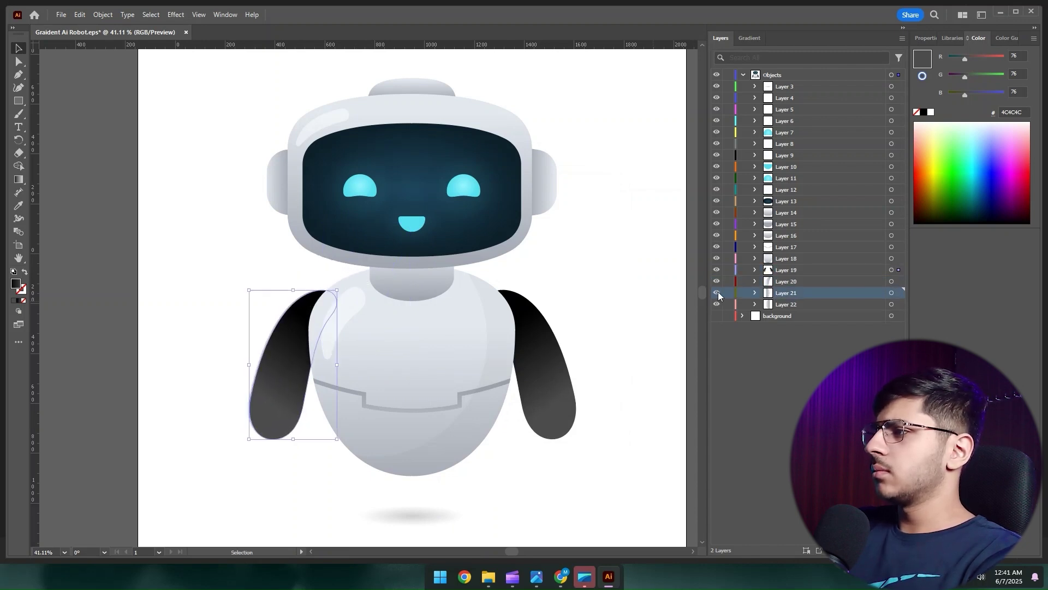
{"action": "left_click_drag", "start_coordinate": [281, 367], "coordinate": [218, 287]}
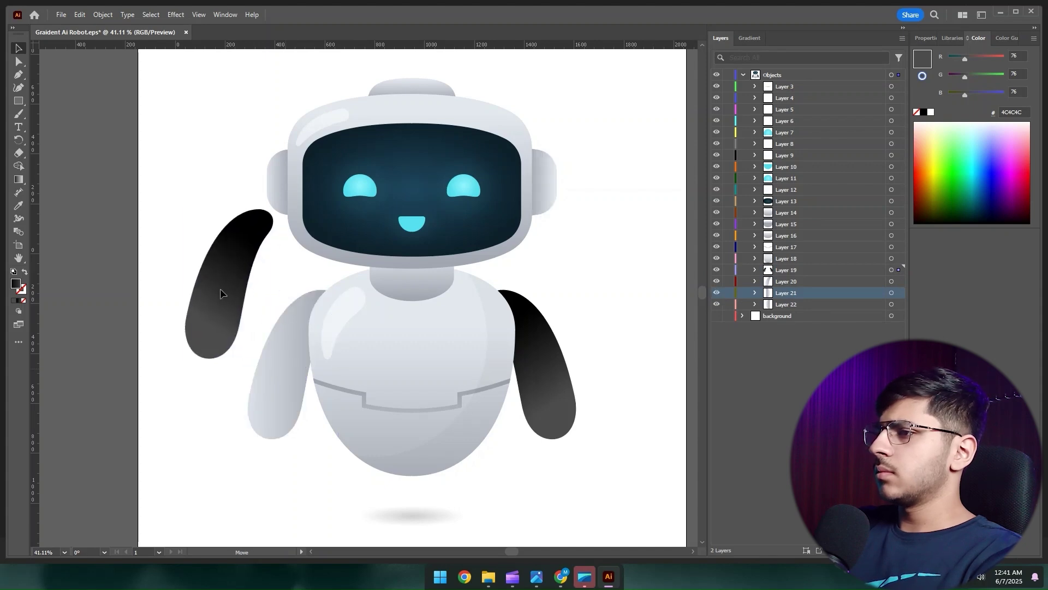
{"action": "left_click", "coordinate": [277, 378]}
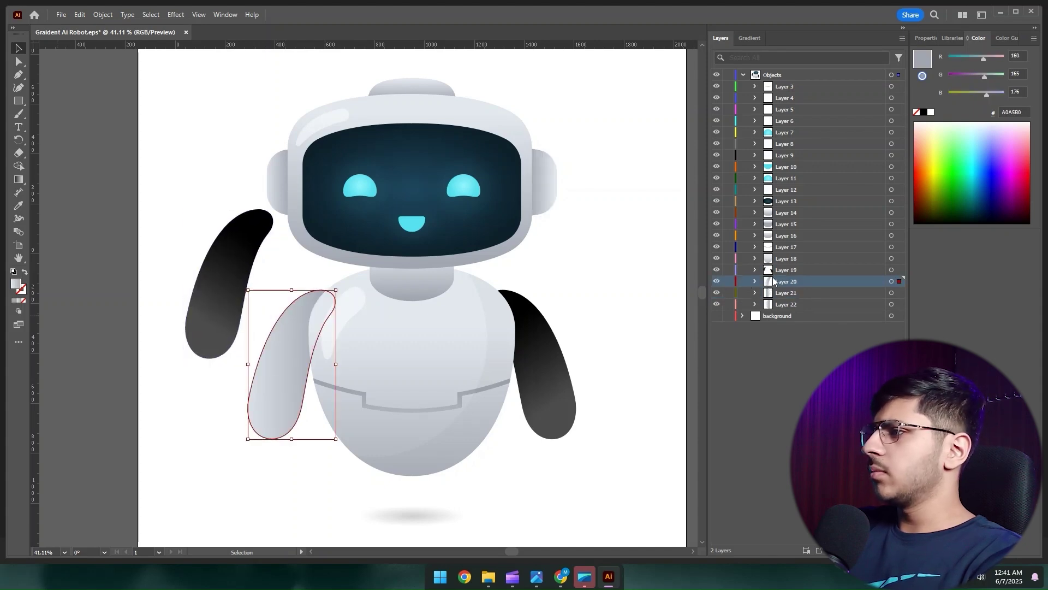
{"action": "left_click", "coordinate": [716, 282]}
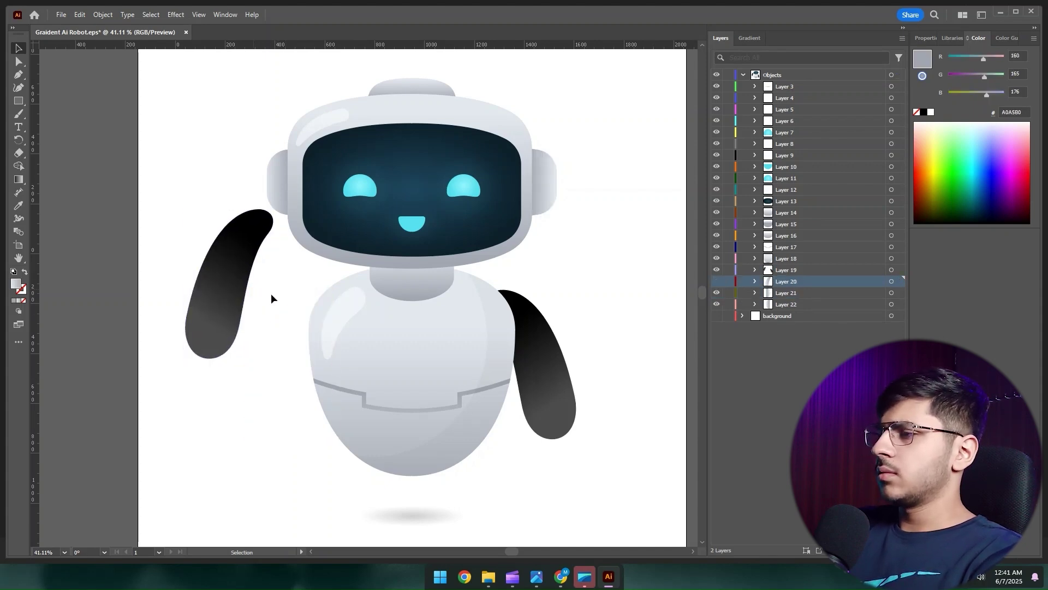
{"action": "key", "text": "ctrl+z"}
{"action": "left_click_drag", "start_coordinate": [234, 310], "coordinate": [289, 379]}
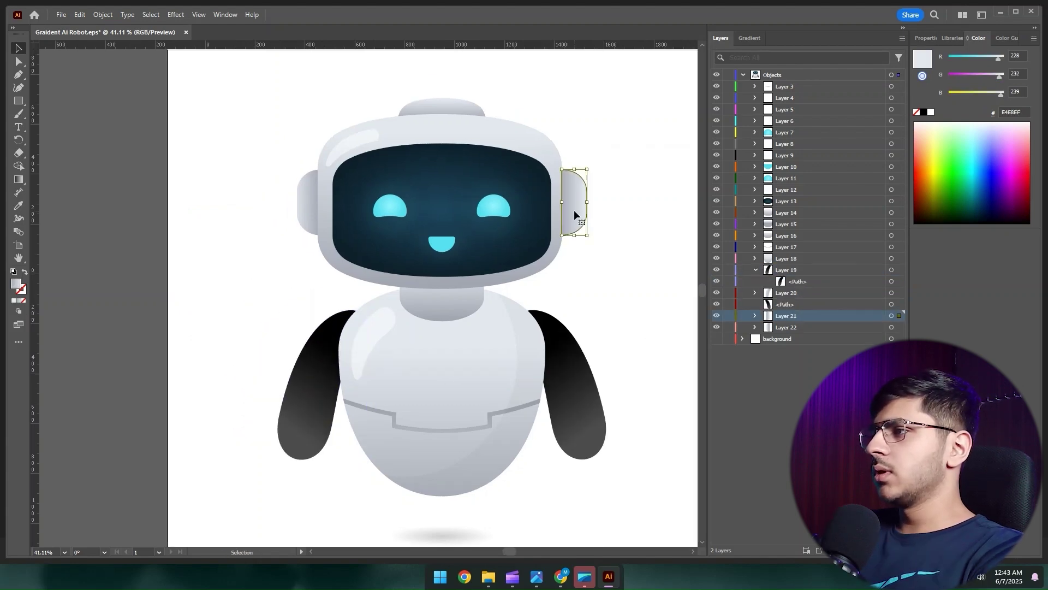
{"action": "key", "text": "g"}
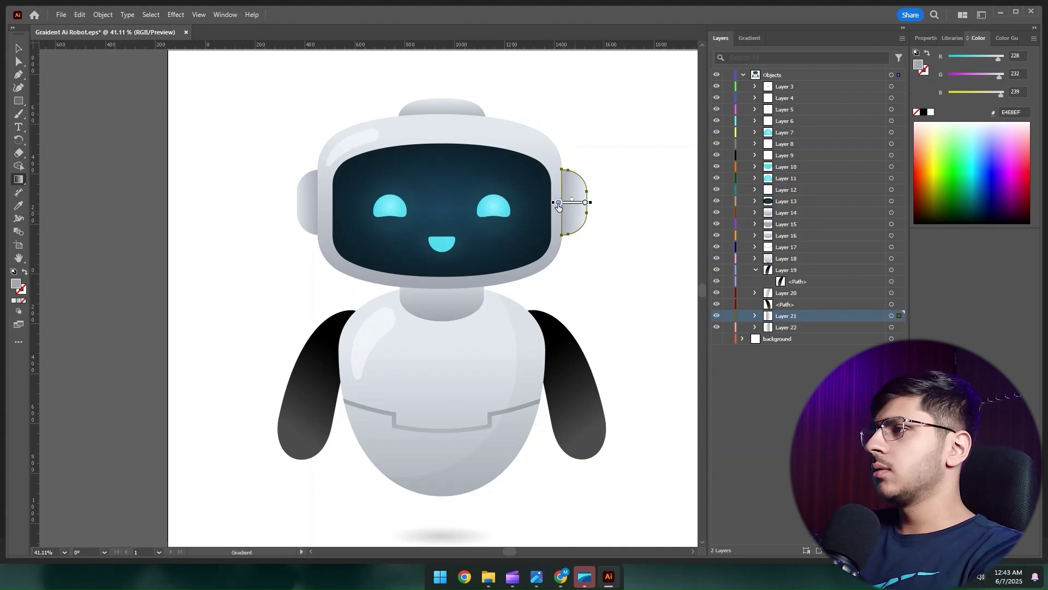
{"action": "double_click", "coordinate": [559, 202]}
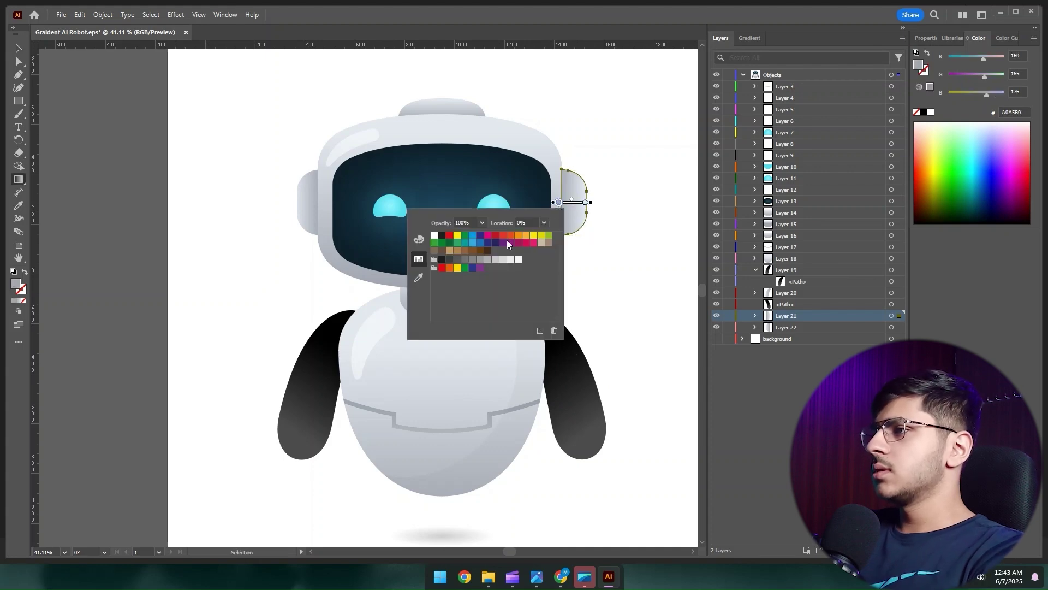
{"action": "left_click", "coordinate": [573, 237]}
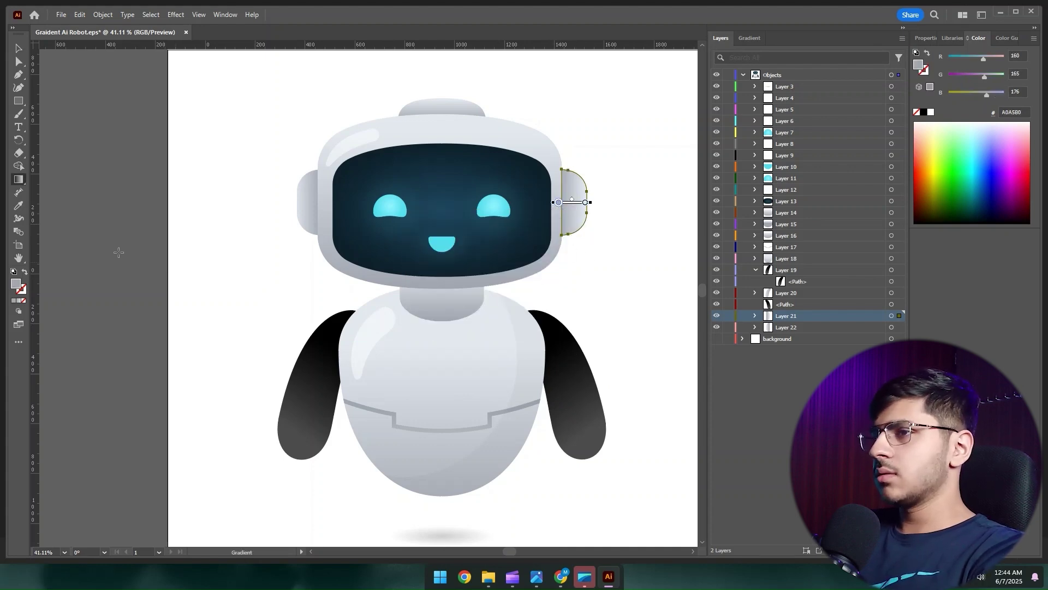
Step: Copy the hex code 4C4C4C from the lower gradient stop of the robot's right-hand arm
{"action": "key", "text": "v"}
{"action": "left_click", "coordinate": [578, 400]}
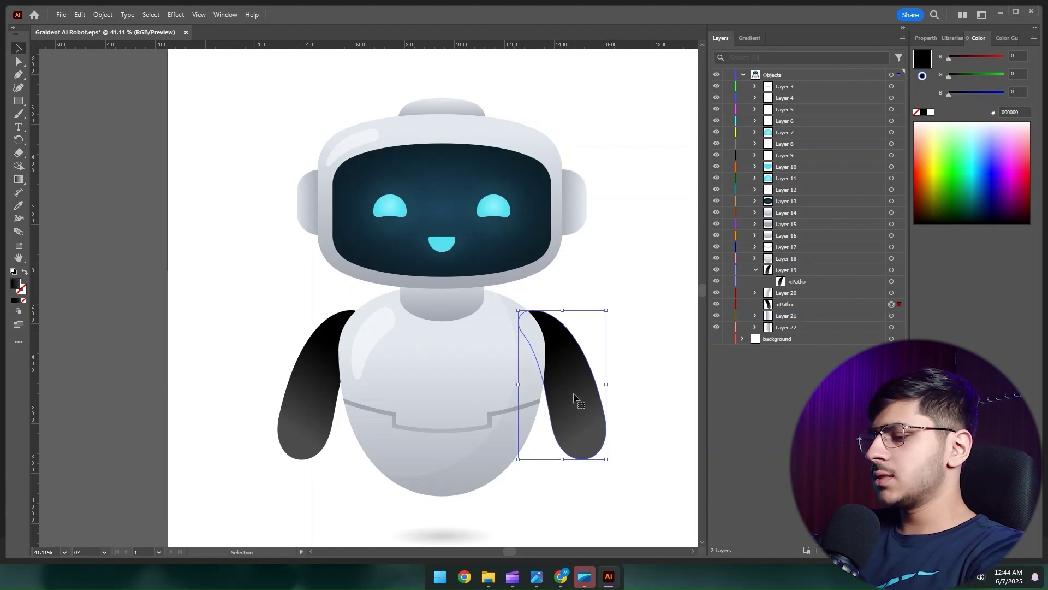
{"action": "key", "text": "g"}
{"action": "double_click", "coordinate": [593, 430]}
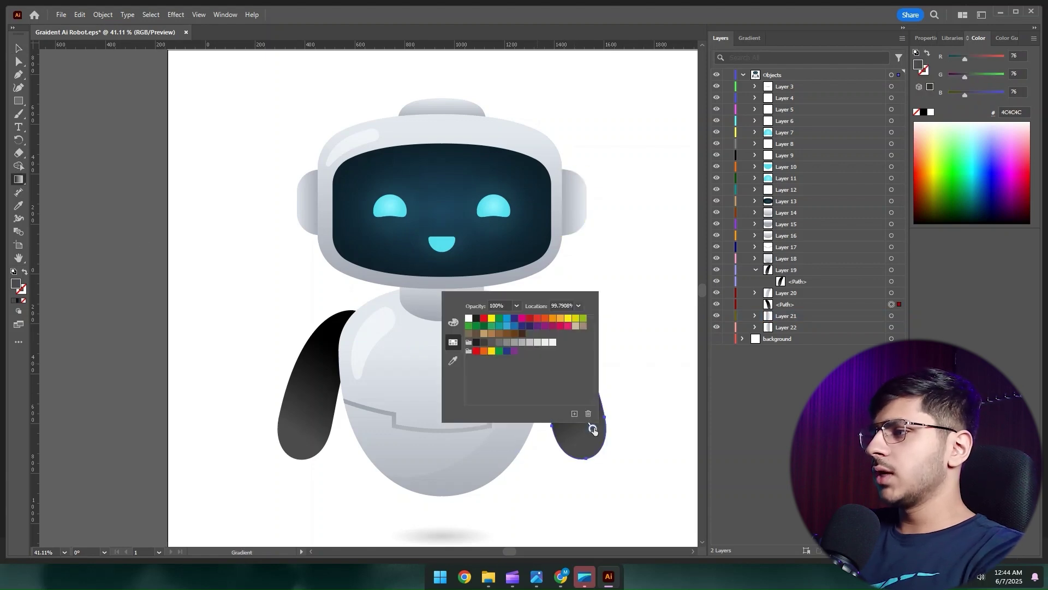
{"action": "left_click", "coordinate": [593, 430]}
{"action": "double_click", "coordinate": [15, 284]}
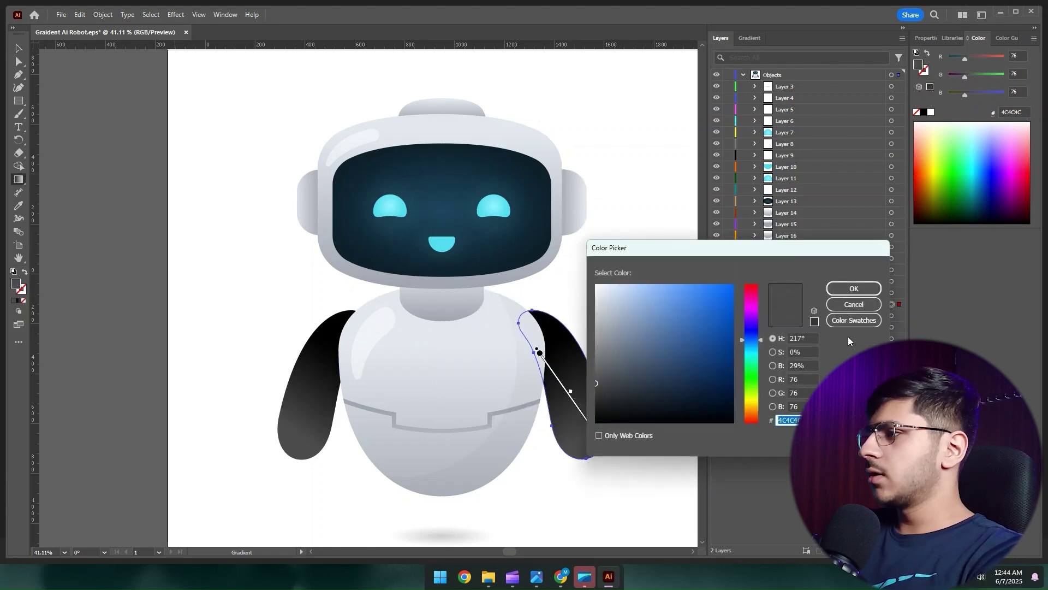
{"action": "left_click", "coordinate": [854, 288]}
Step: Recolour the head cap's gradient on Layer 15 with dark grey 4C4C4C at the upper stop and near-black 1D1D1B at the lower stop
{"action": "key", "text": "v"}
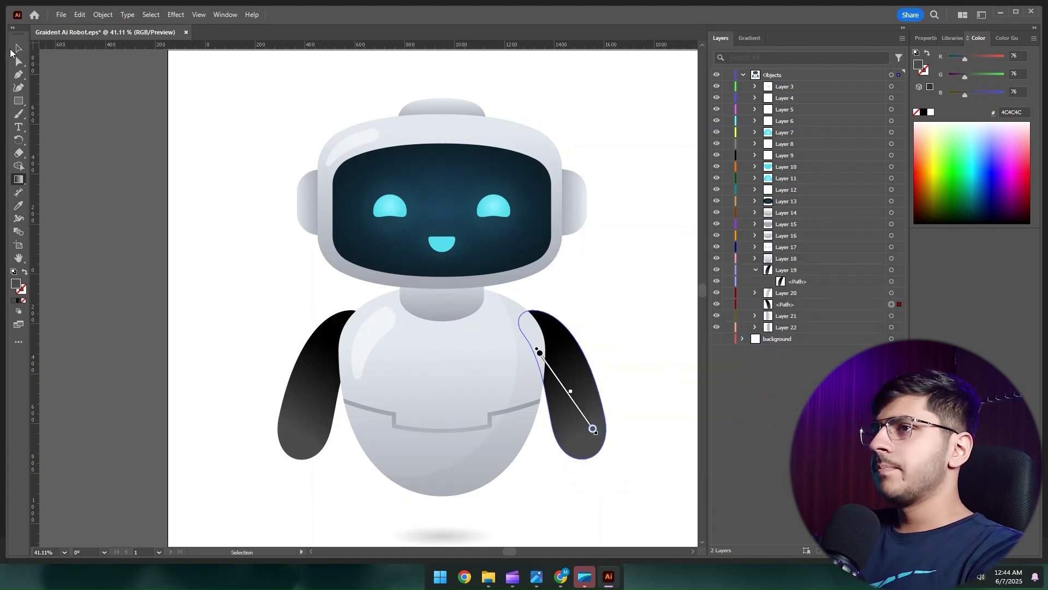
{"action": "left_click", "coordinate": [433, 107]}
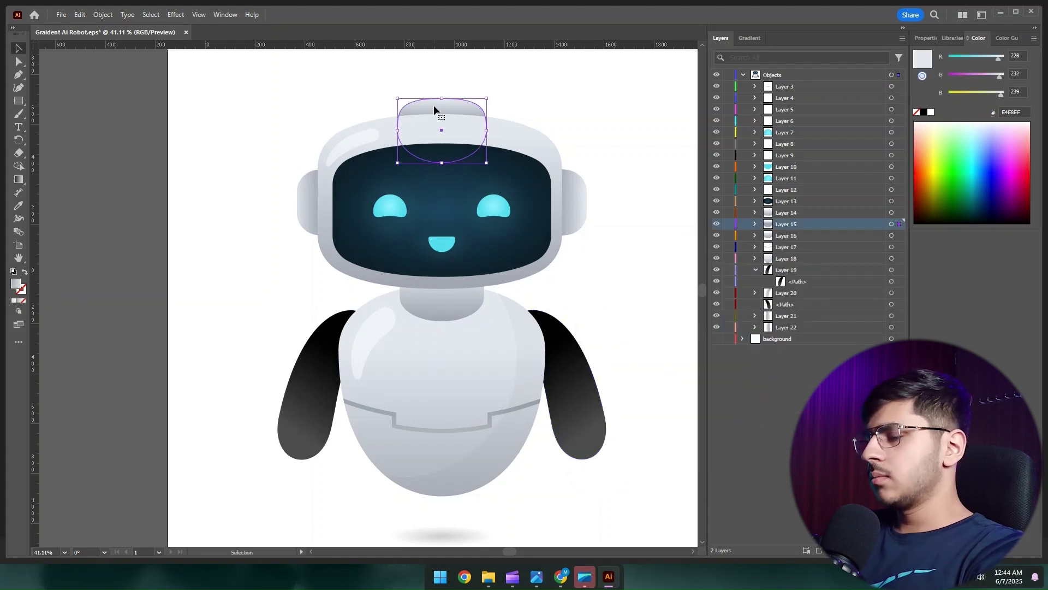
{"action": "key", "text": "g"}
{"action": "double_click", "coordinate": [442, 100]}
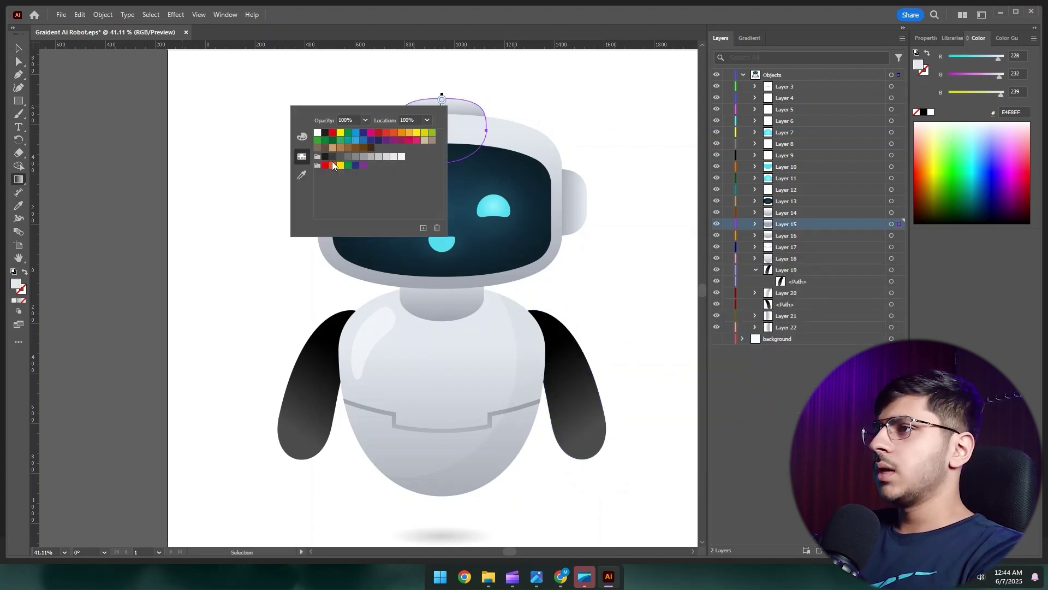
{"action": "double_click", "coordinate": [16, 284]}
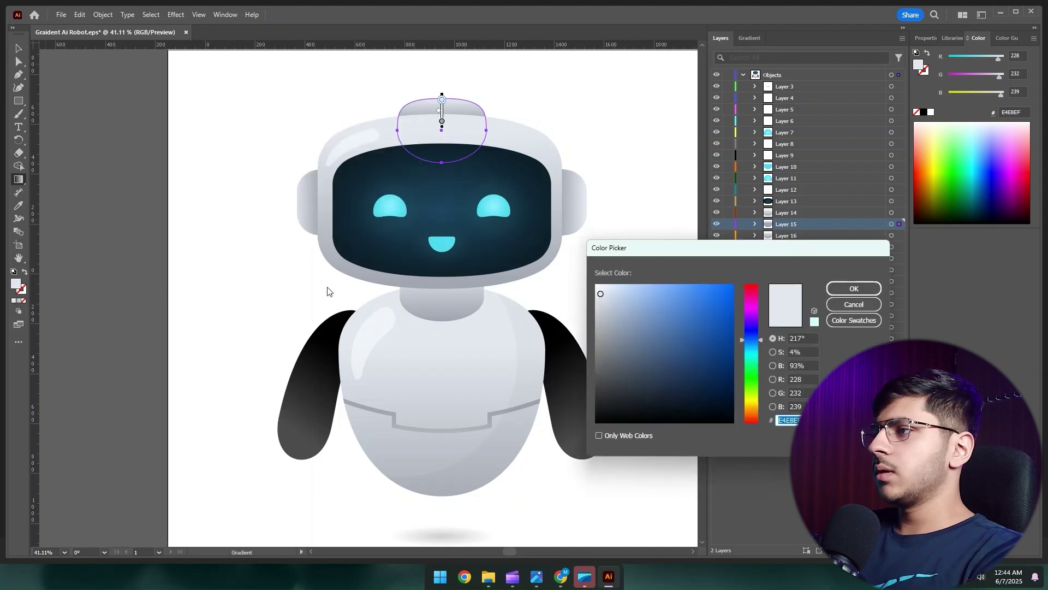
{"action": "left_click", "coordinate": [854, 288]}
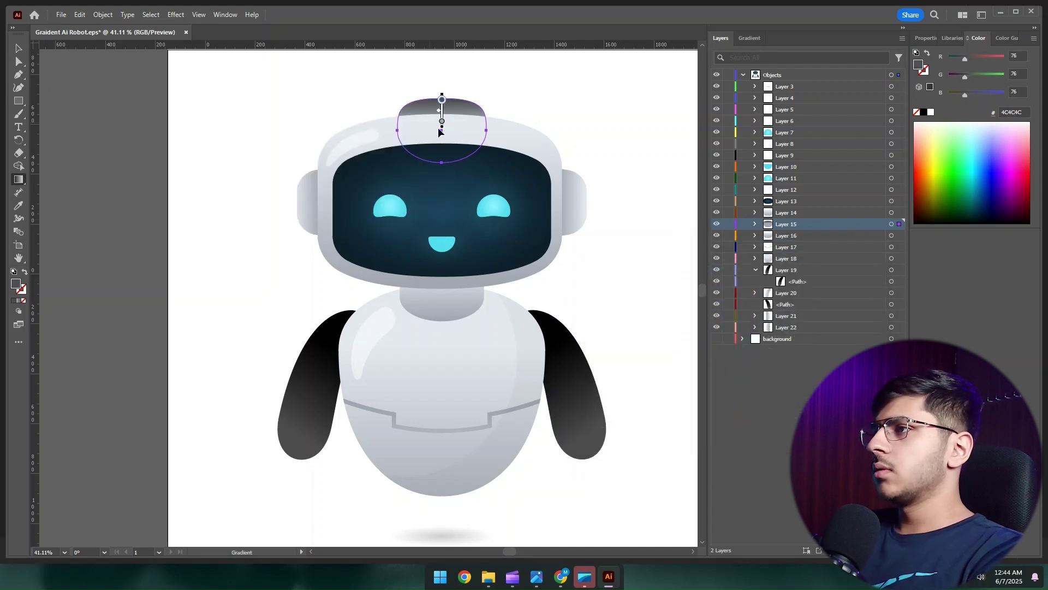
{"action": "double_click", "coordinate": [442, 122]}
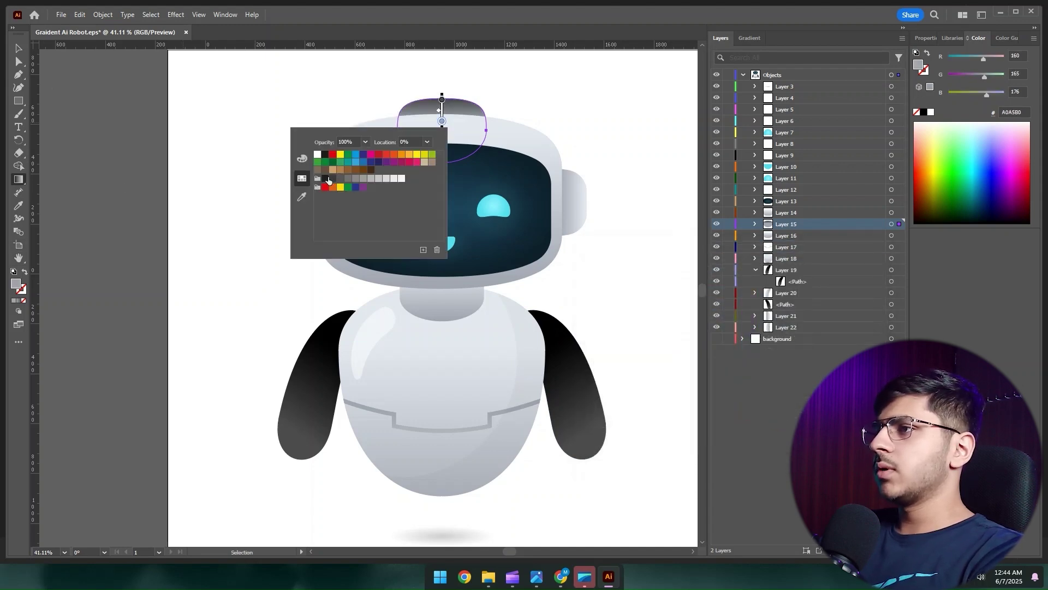
{"action": "left_click", "coordinate": [327, 180]}
{"action": "left_click", "coordinate": [48, 79]}
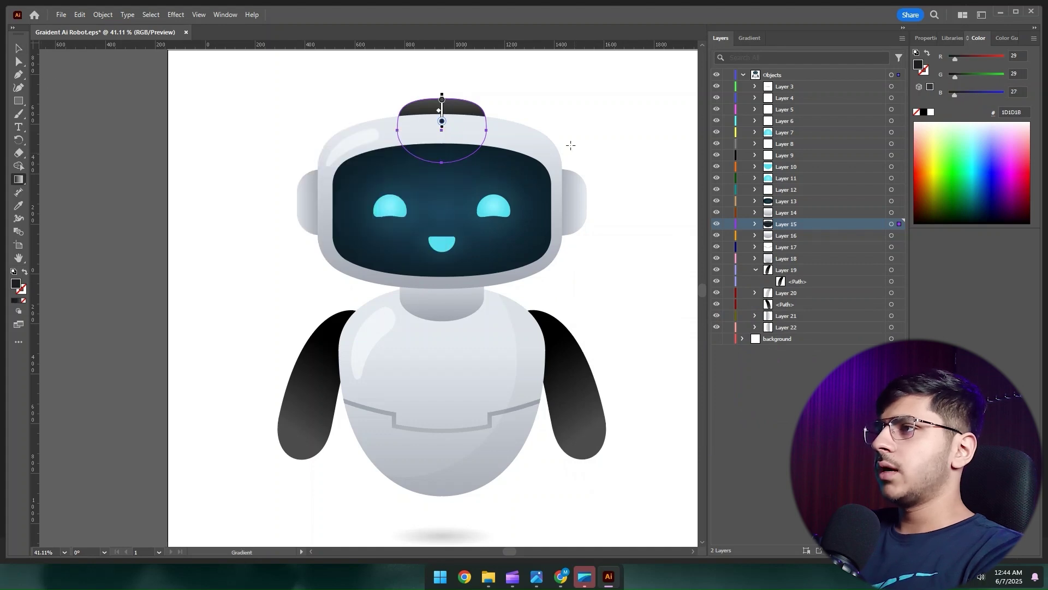
Step: Set the inner gradient stop of the robot's right-hand ear on Layer 21 to near-black 1D1D1B
{"action": "key", "text": "v"}
{"action": "left_click", "coordinate": [576, 191]}
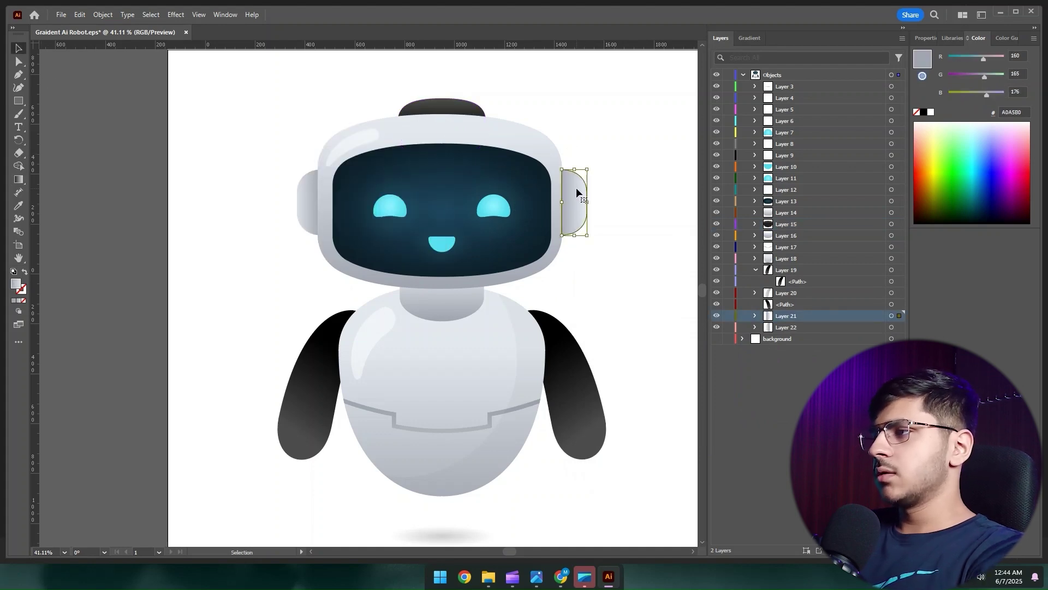
{"action": "key", "text": "g"}
{"action": "double_click", "coordinate": [558, 203]}
{"action": "left_click", "coordinate": [558, 203]}
{"action": "double_click", "coordinate": [559, 204]}
{"action": "left_click", "coordinate": [442, 259]}
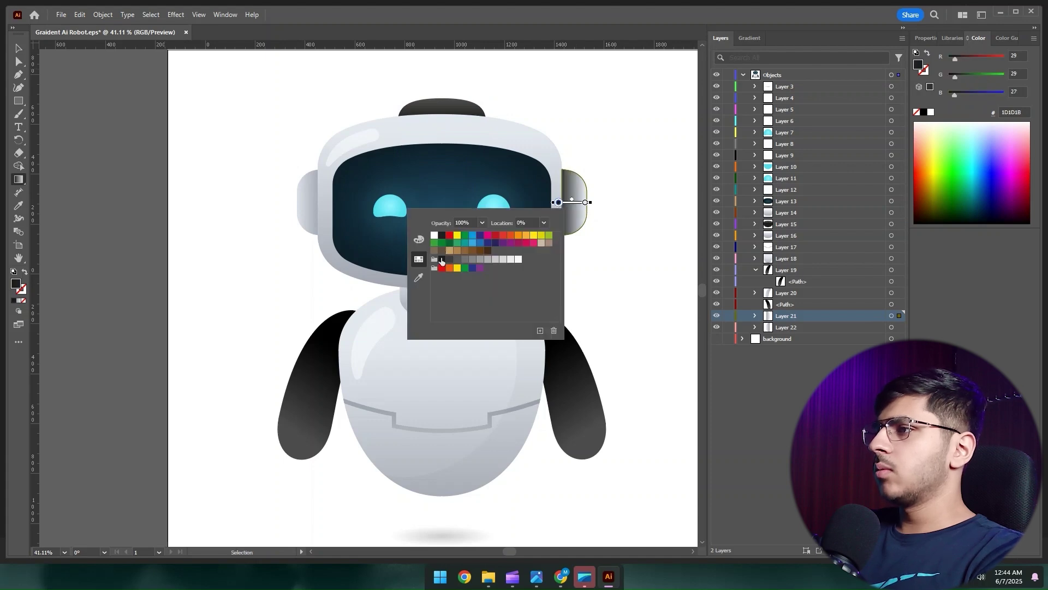
Step: Set the right-hand ear's outer gradient stop to 4C4C4C and shift the gradient midpoint slightly outward
{"action": "left_click", "coordinate": [585, 203]}
{"action": "left_click", "coordinate": [586, 202]}
{"action": "double_click", "coordinate": [17, 284]}
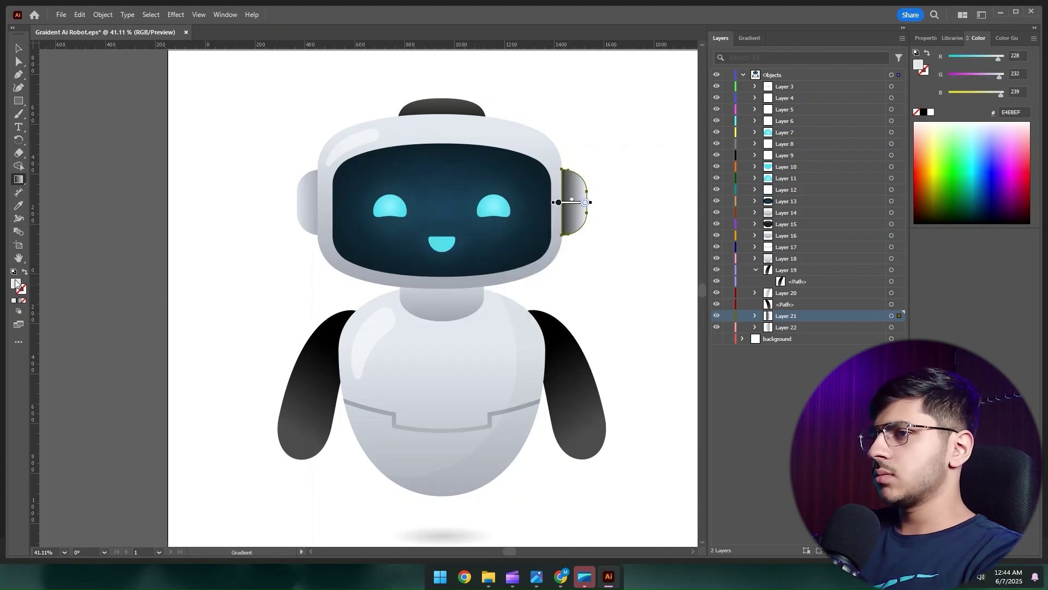
{"action": "type", "text": "4c4c4c"}
{"action": "left_click", "coordinate": [854, 288]}
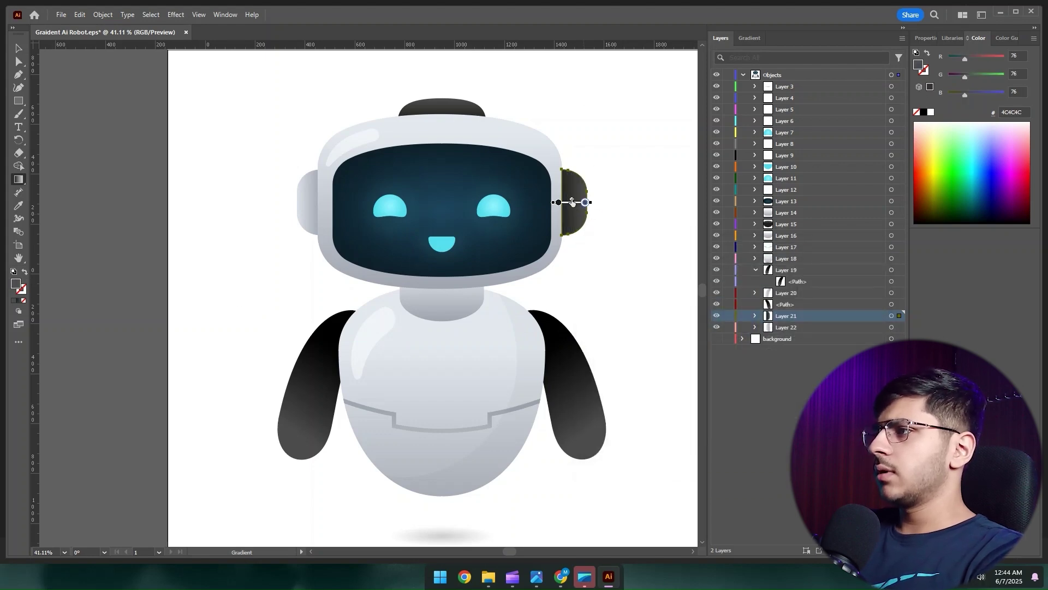
{"action": "left_click_drag", "start_coordinate": [572, 202], "coordinate": [577, 202]}
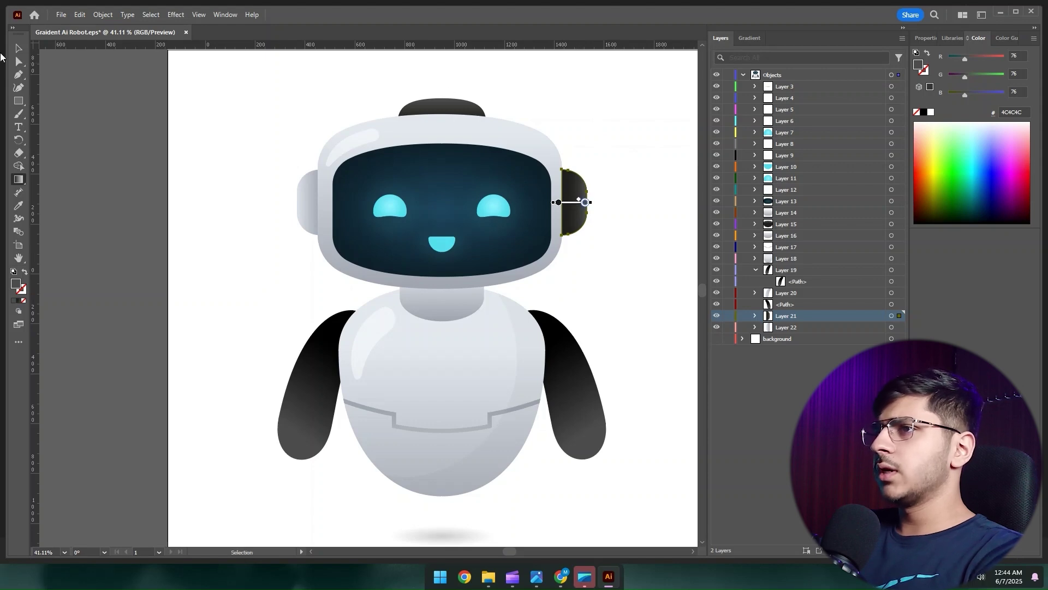
Step: Review the gradient of the head cap on Layer 15, and deselect the cap
{"action": "left_click", "coordinate": [19, 48]}
{"action": "left_click", "coordinate": [436, 110]}
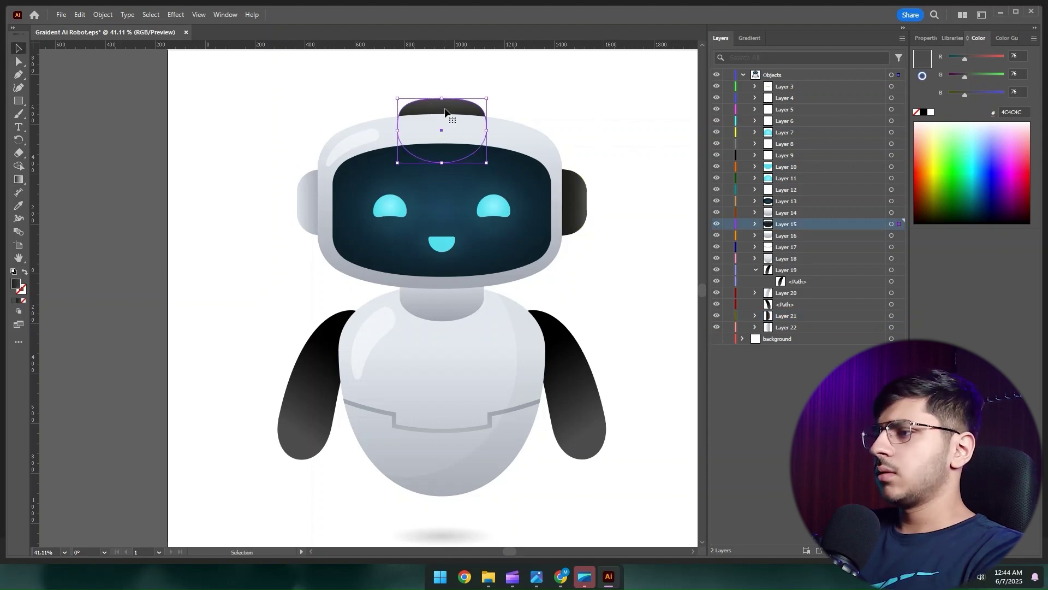
{"action": "key", "text": "g"}
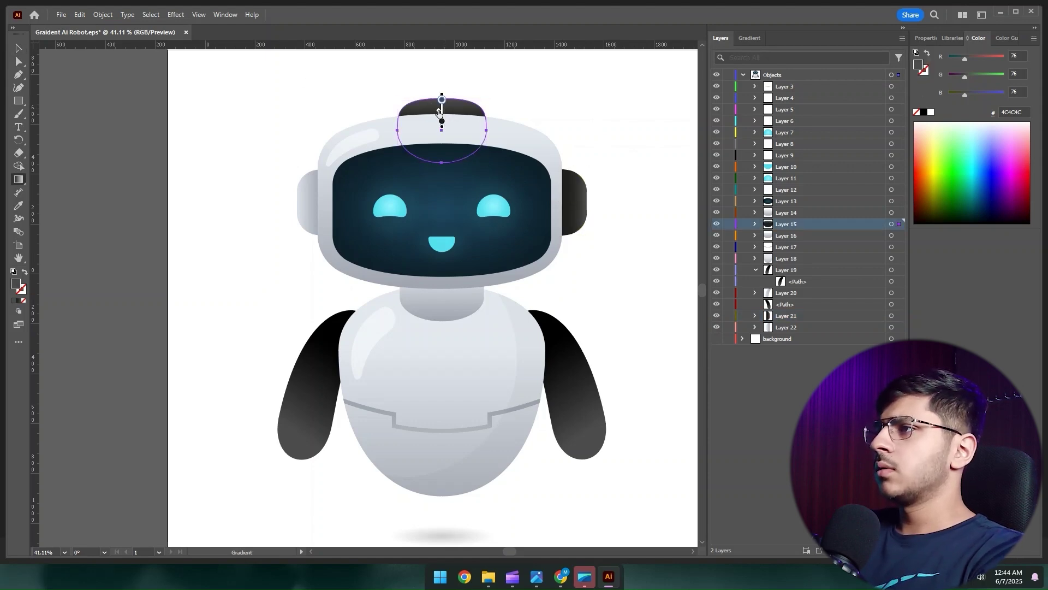
{"action": "key", "text": "v"}
{"action": "left_click", "coordinate": [197, 99]}
Step: Set the inner gradient stop of the robot's left-hand ear on Layer 22 to black 000000
{"action": "left_click", "coordinate": [308, 202]}
{"action": "key", "text": "g"}
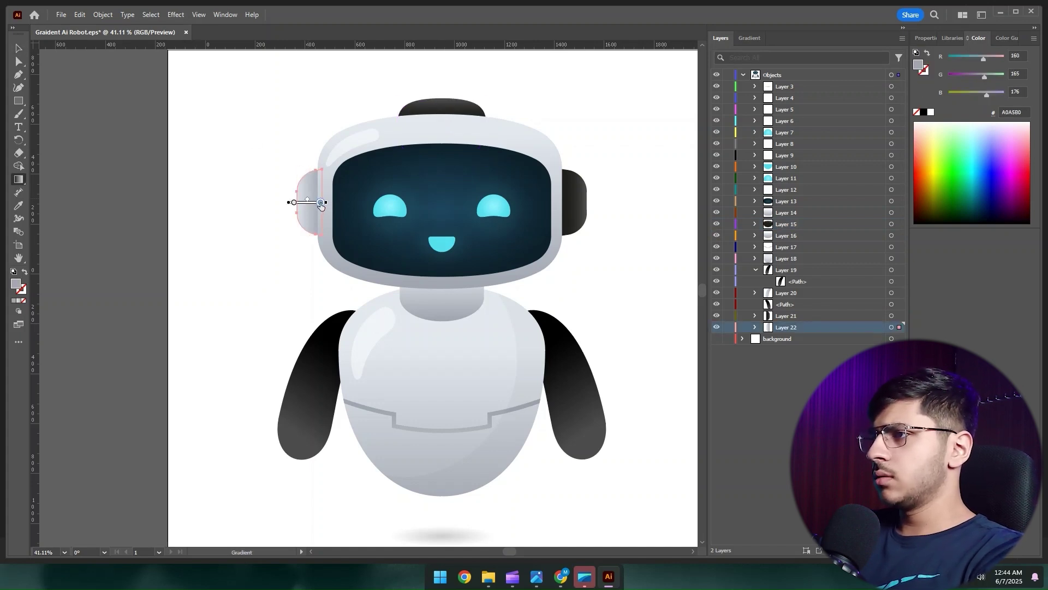
{"action": "double_click", "coordinate": [321, 202]}
{"action": "left_click", "coordinate": [203, 235]}
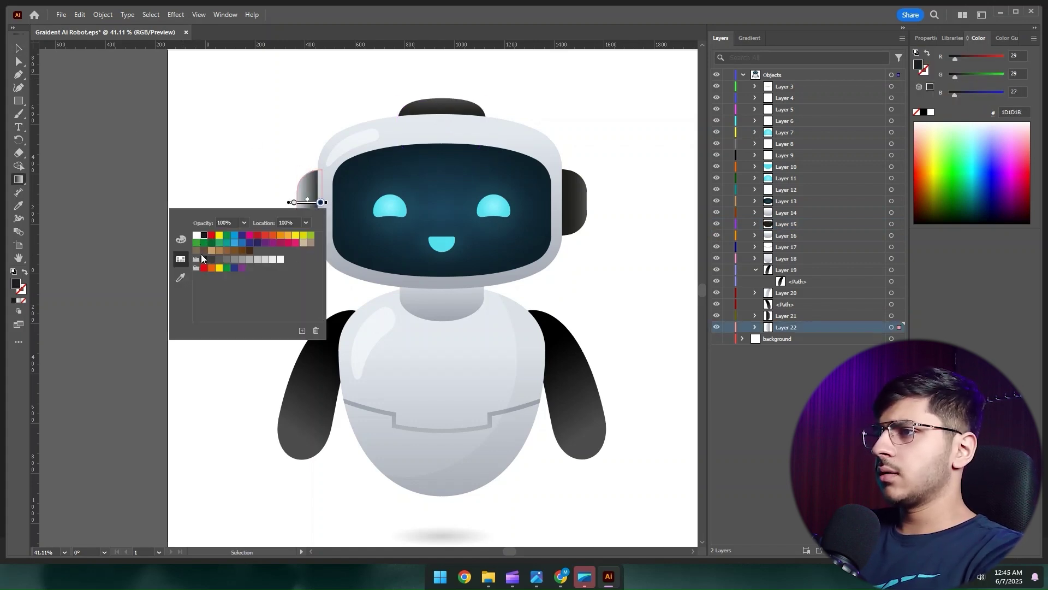
{"action": "left_click", "coordinate": [18, 289]}
{"action": "double_click", "coordinate": [18, 288]}
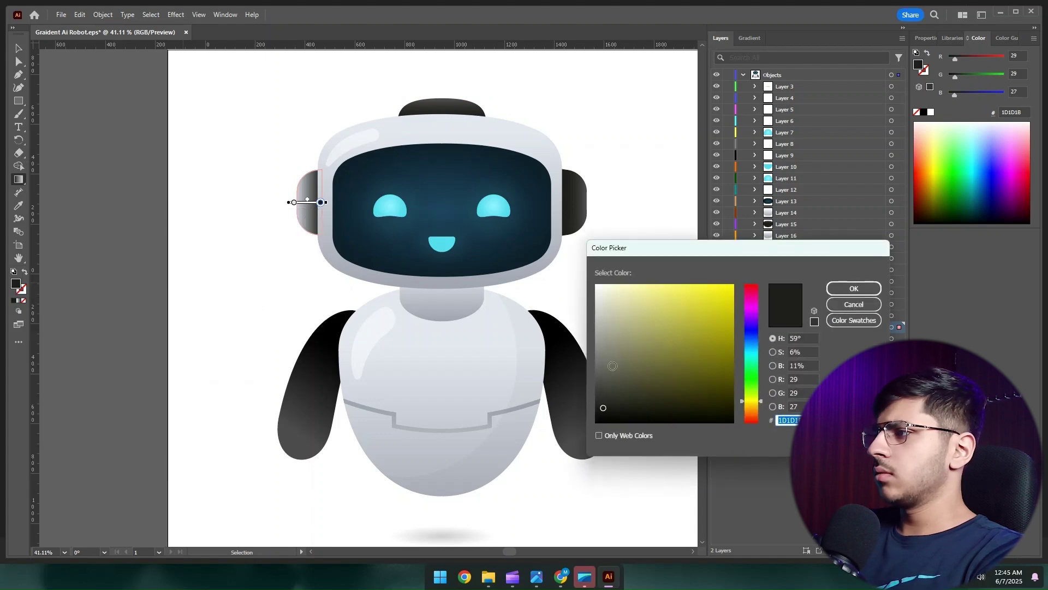
{"action": "left_click_drag", "start_coordinate": [639, 378], "coordinate": [573, 437]}
{"action": "left_click", "coordinate": [866, 288]}
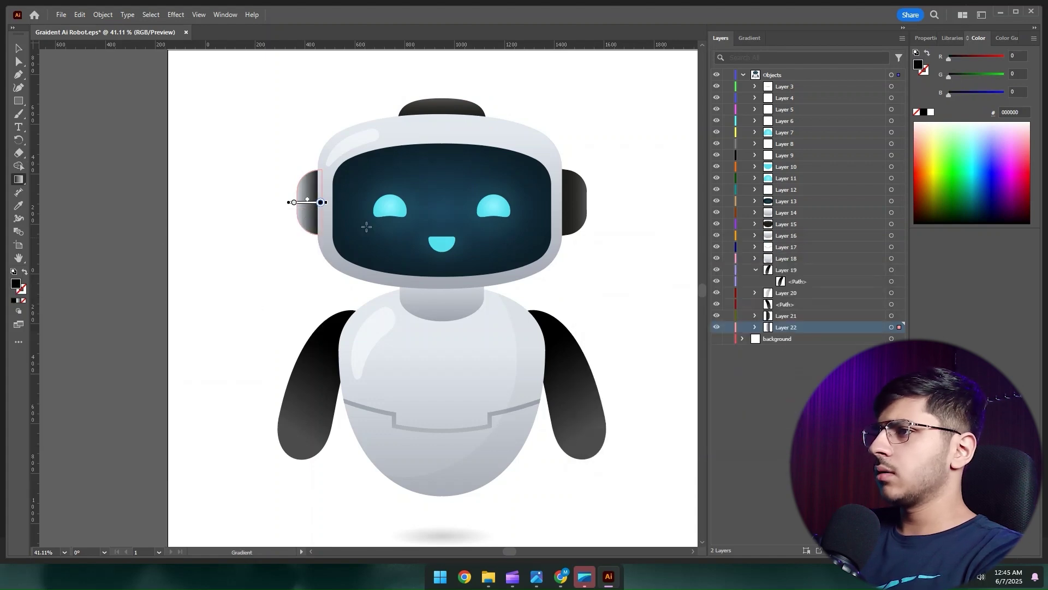
Step: Set the left-hand ear's outer gradient stop to dark grey 4C4C4C
{"action": "double_click", "coordinate": [294, 203]}
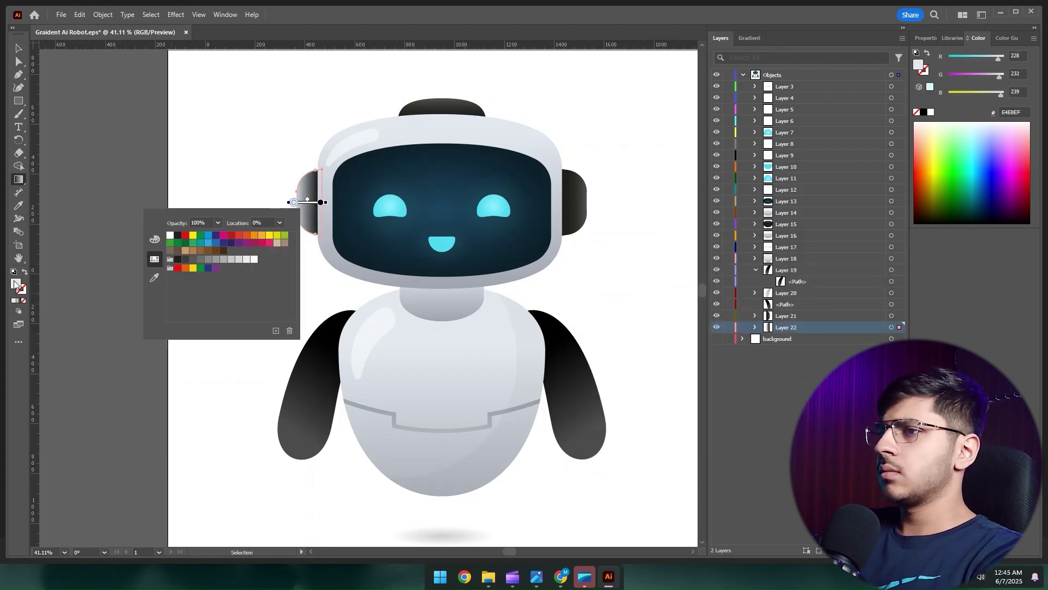
{"action": "double_click", "coordinate": [15, 285]}
{"action": "left_click", "coordinate": [854, 288]}
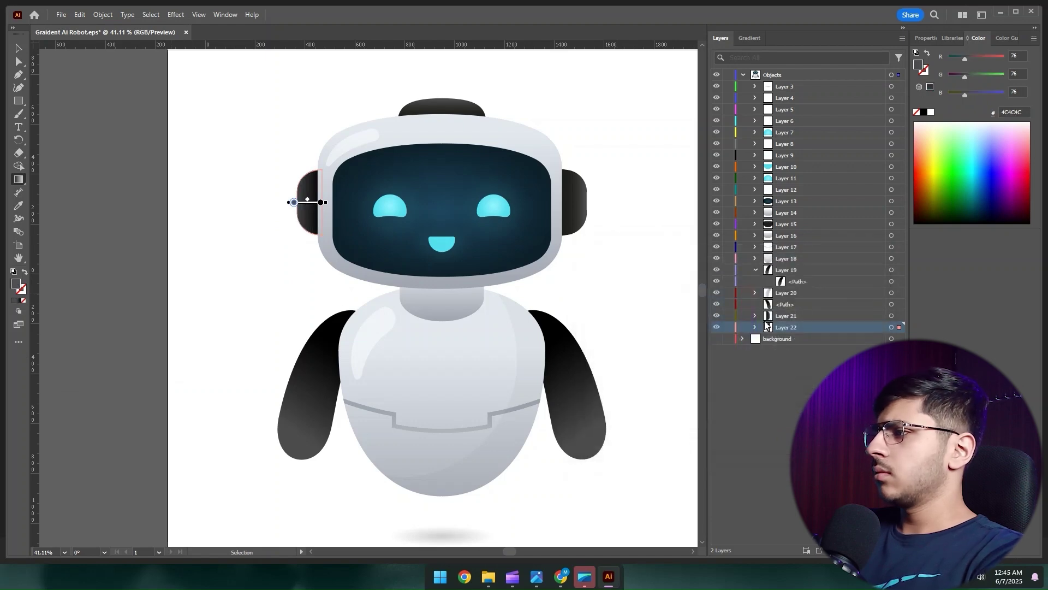
Step: Recolour the upper gradient stop of the head shell on Layer 14 with a dark grey swatch
{"action": "key", "text": "v"}
{"action": "left_click", "coordinate": [439, 130]}
{"action": "key", "text": "g"}
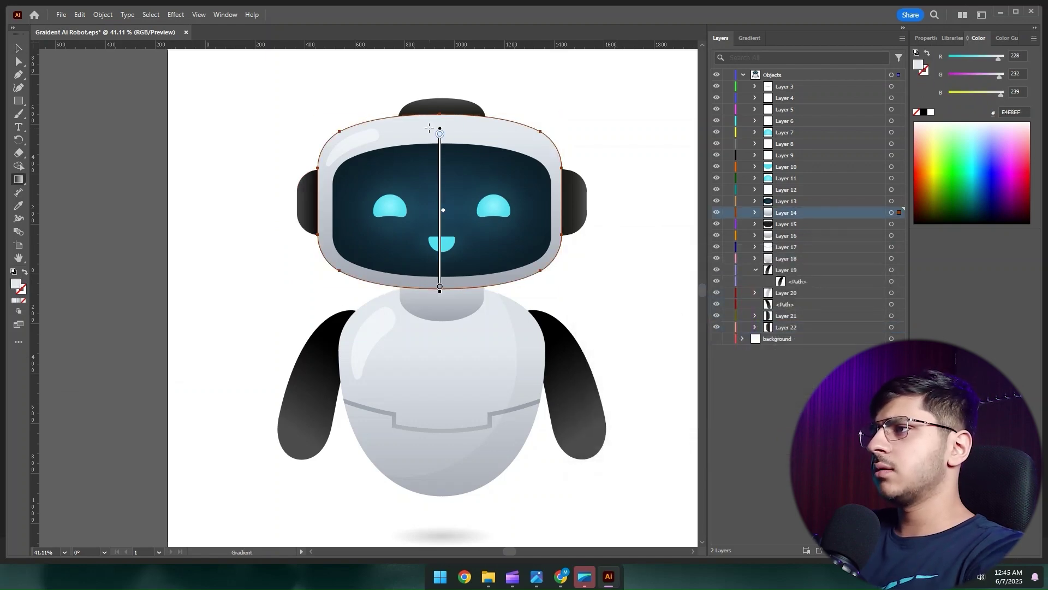
{"action": "double_click", "coordinate": [440, 134]}
{"action": "left_click", "coordinate": [339, 191]}
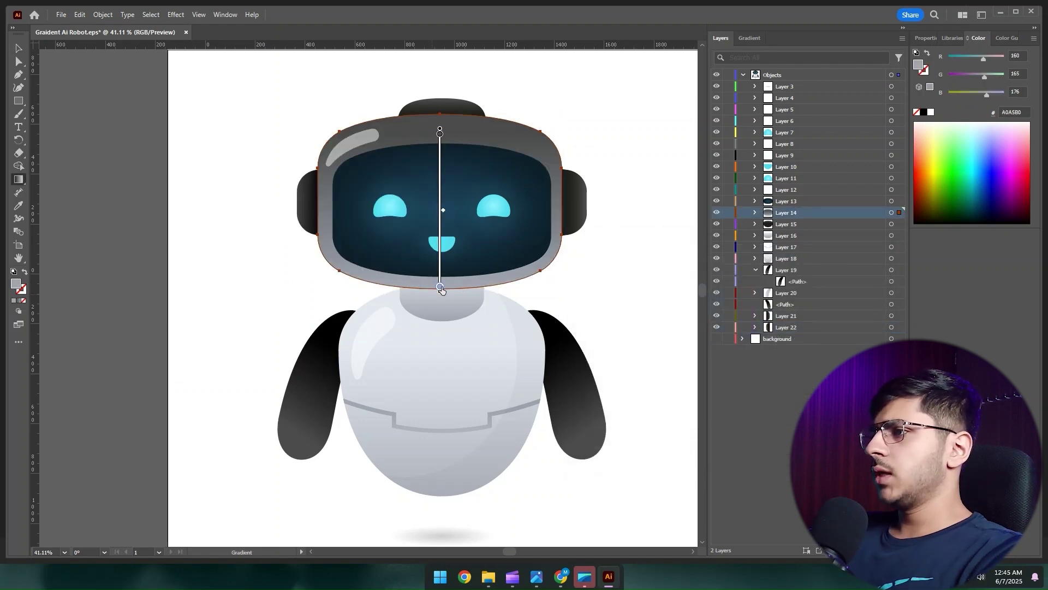
Step: Set the head shell's lower gradient stop to dark grey 4C4C4C
{"action": "double_click", "coordinate": [440, 286]}
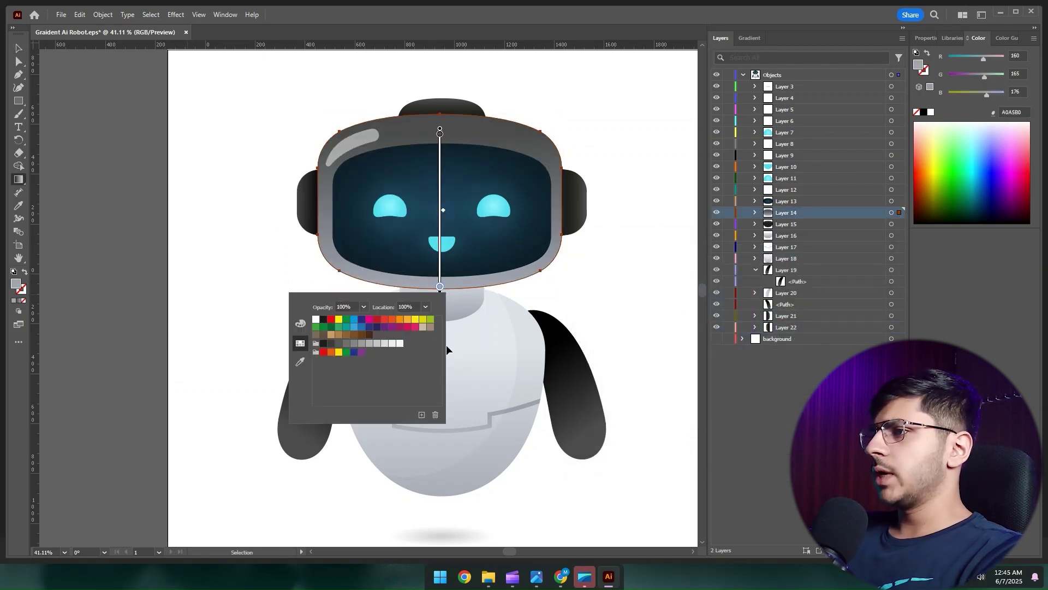
{"action": "double_click", "coordinate": [17, 285]}
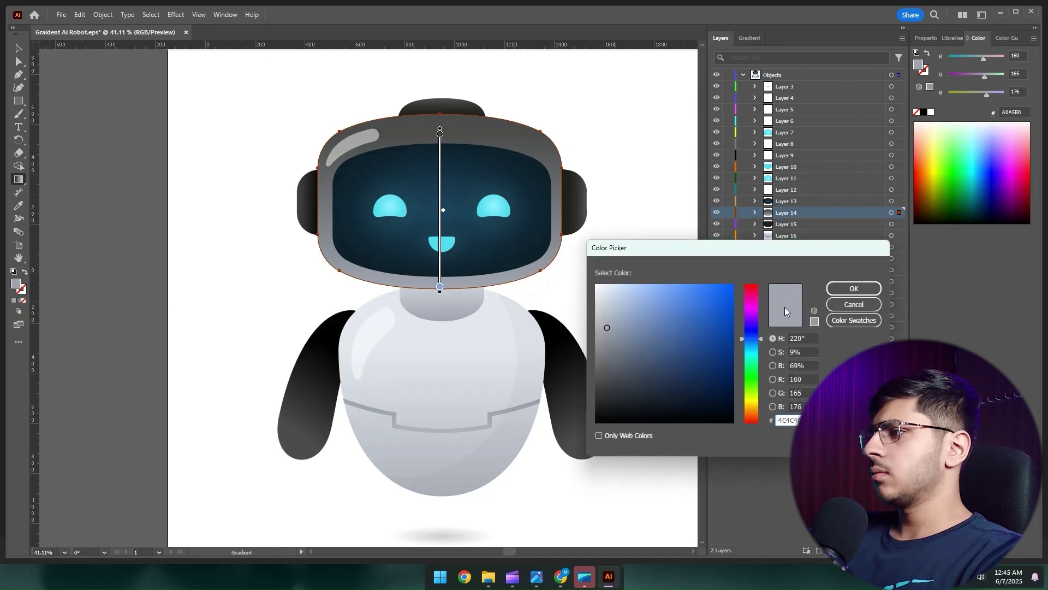
{"action": "left_click", "coordinate": [855, 287]}
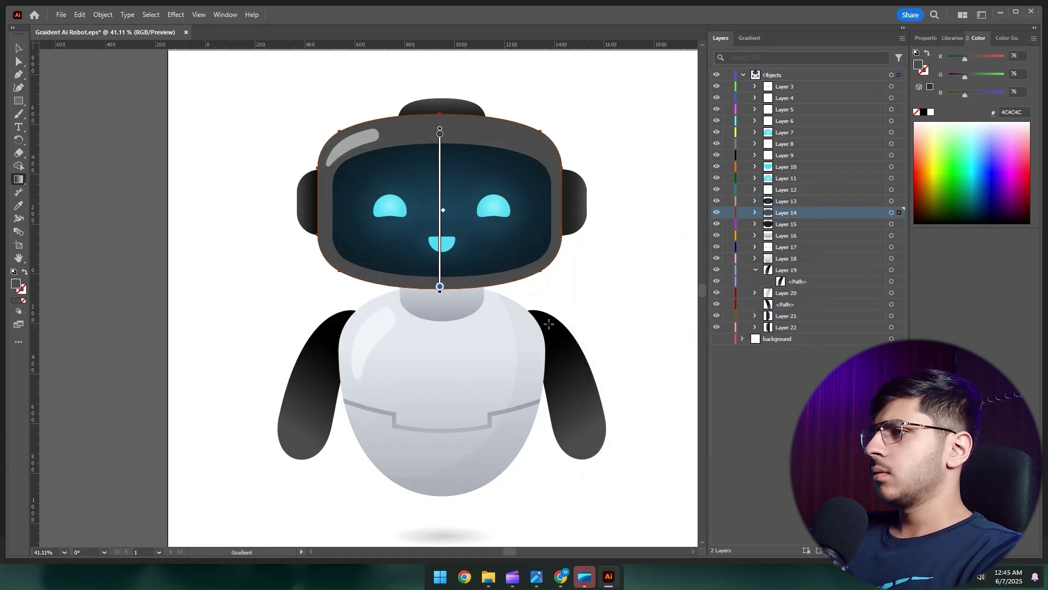
Step: Set the head shell's lower gradient stop to black 000000 and shift the gradient midpoint up towards the top of the head
{"action": "double_click", "coordinate": [440, 286]}
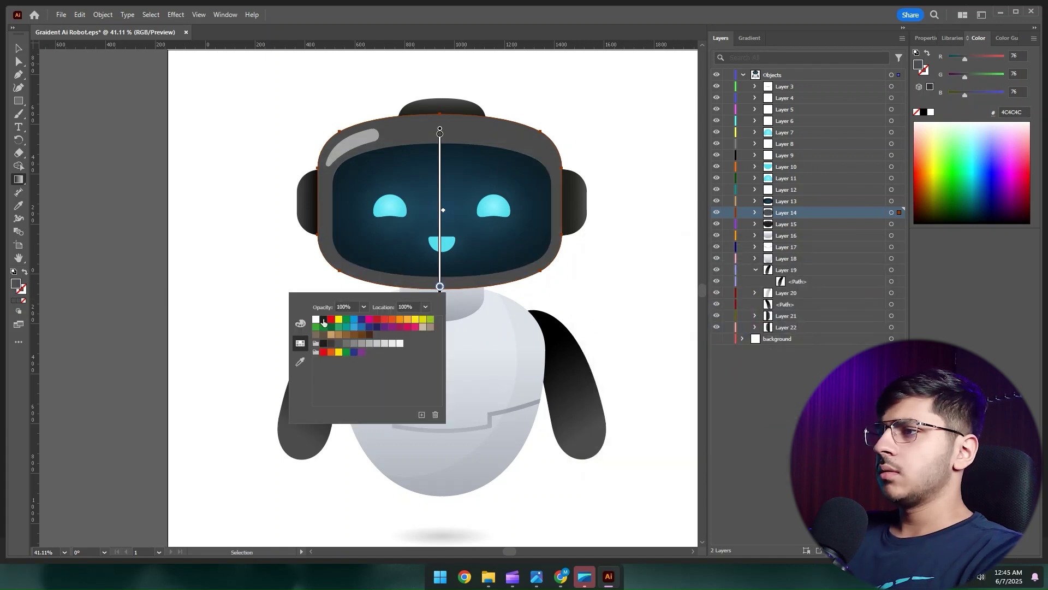
{"action": "left_click", "coordinate": [324, 319]}
{"action": "double_click", "coordinate": [22, 290]}
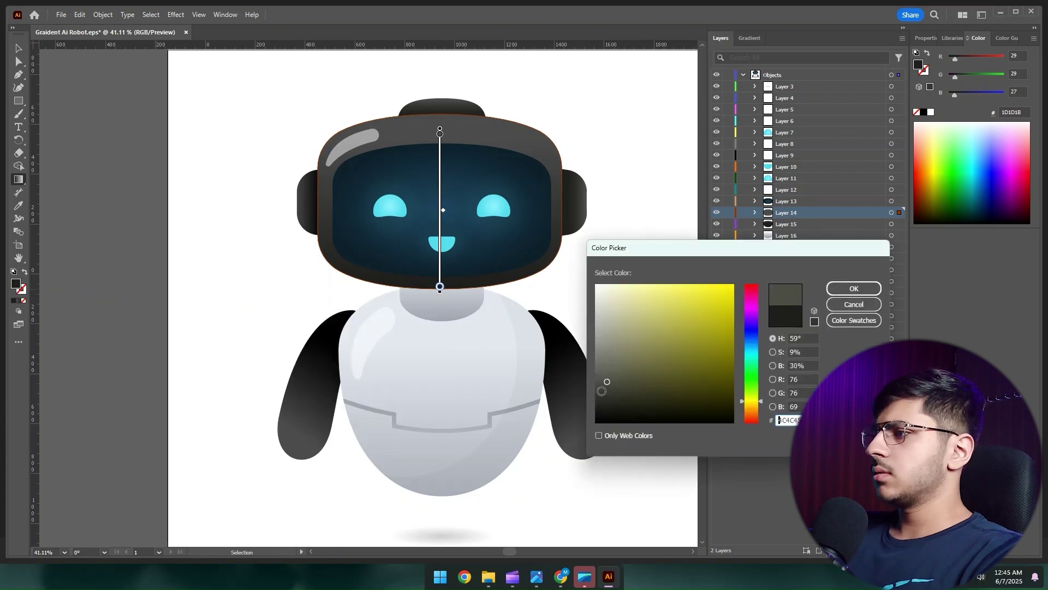
{"action": "left_click", "coordinate": [862, 290]}
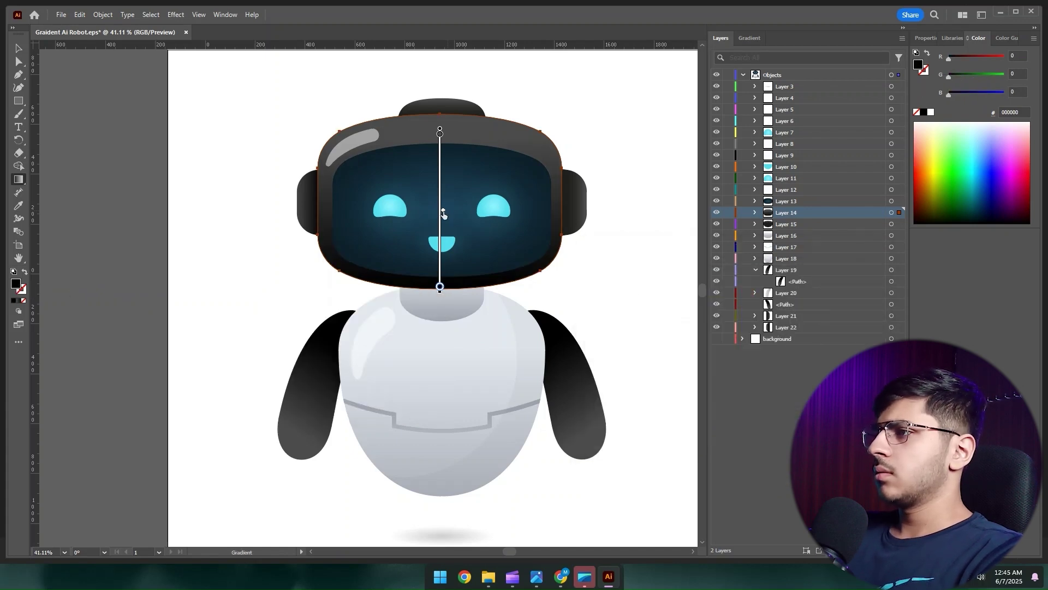
{"action": "left_click_drag", "start_coordinate": [444, 212], "coordinate": [442, 110]}
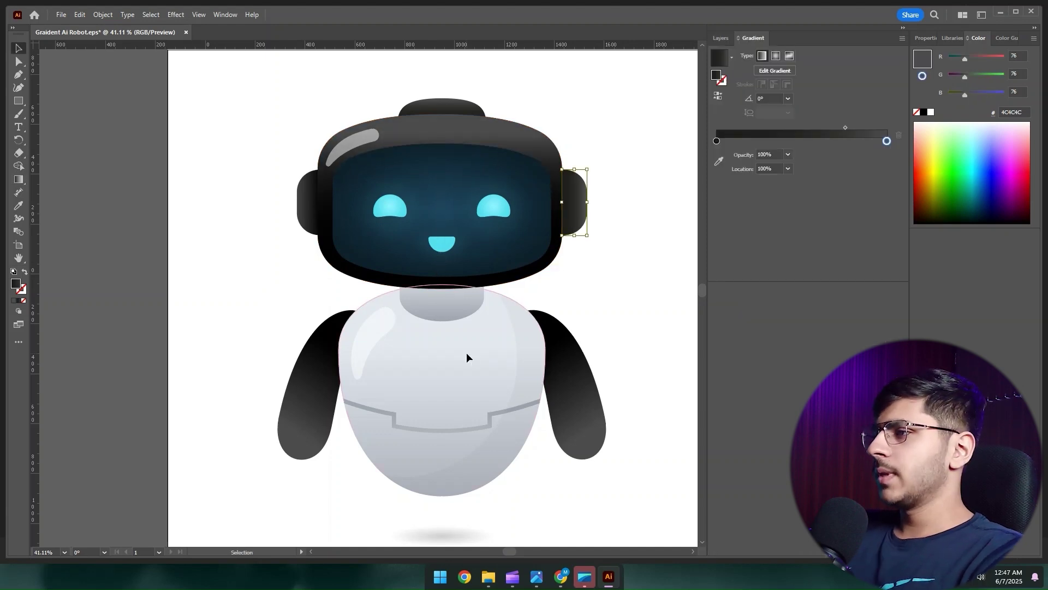
Step: Set the upper gradient stop of the robot's body shape to dark grey 4C4C4C
{"action": "left_click", "coordinate": [467, 352]}
{"action": "key", "text": "v"}
{"action": "key", "text": "g"}
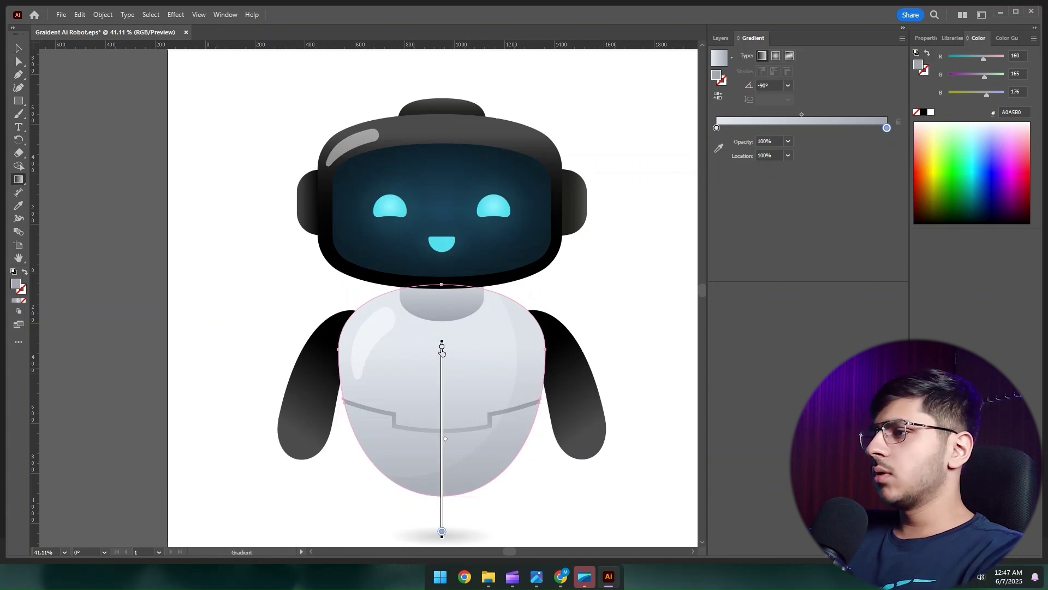
{"action": "left_click", "coordinate": [442, 347]}
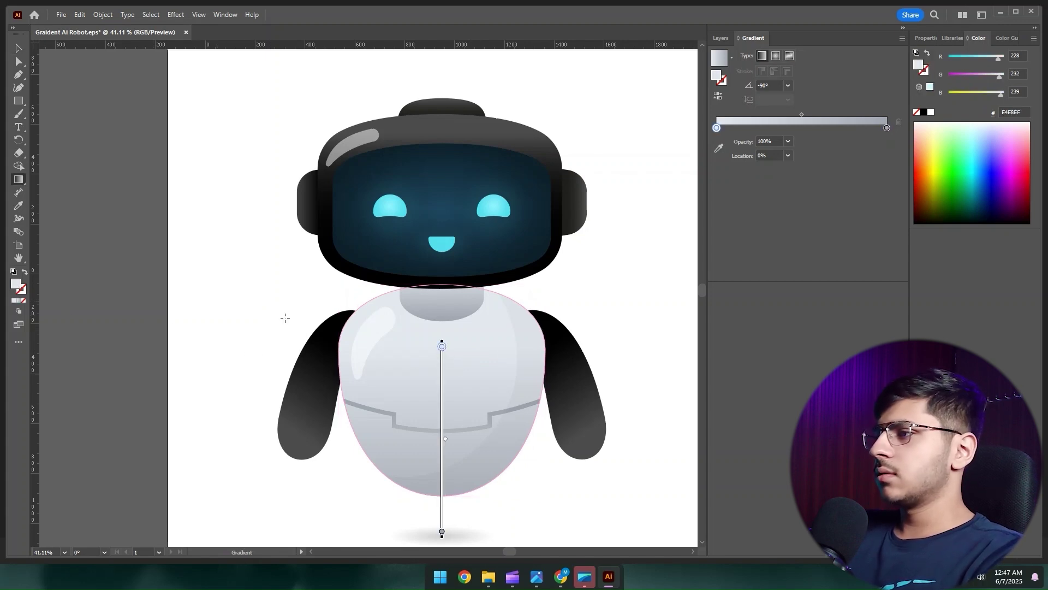
{"action": "double_click", "coordinate": [16, 284]}
{"action": "left_click", "coordinate": [855, 289]}
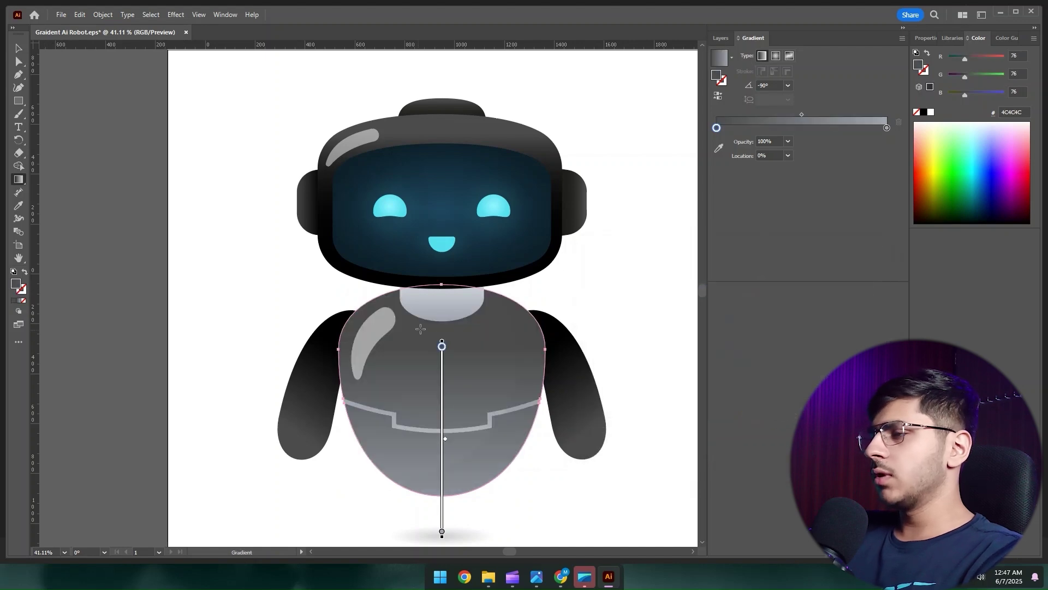
Step: Set the body's lower gradient stop to near-black 1D1D1B and shift the gradient and its midpoint upward on the torso
{"action": "double_click", "coordinate": [442, 533]}
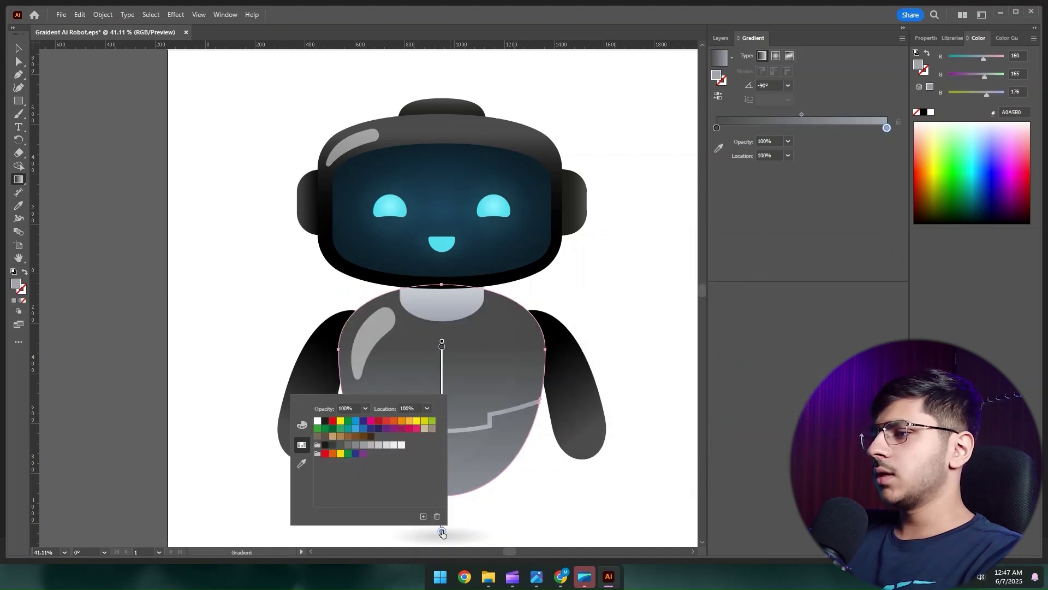
{"action": "left_click", "coordinate": [325, 445]}
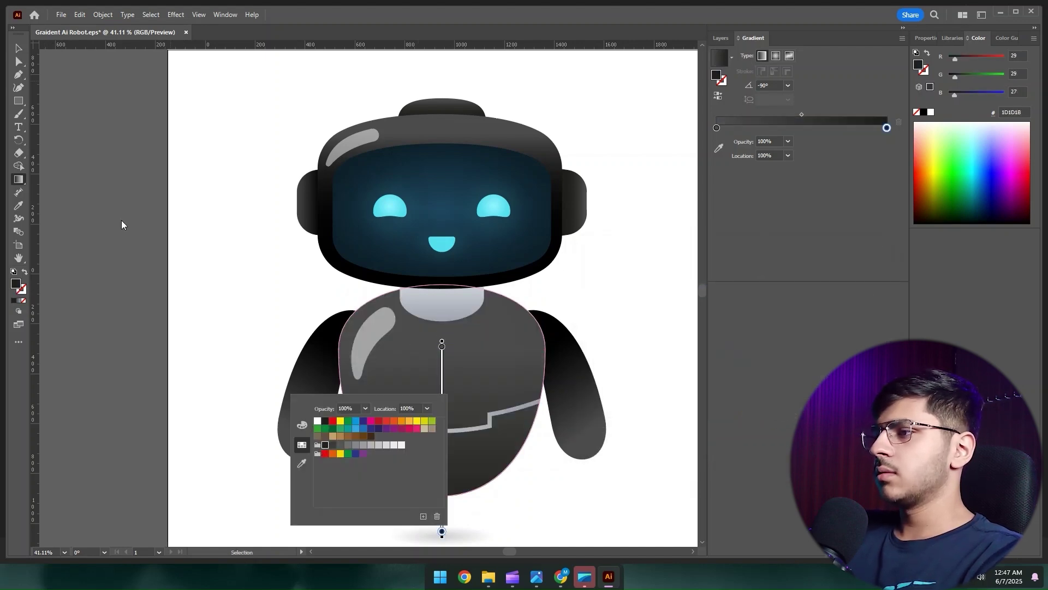
{"action": "left_click", "coordinate": [21, 50]}
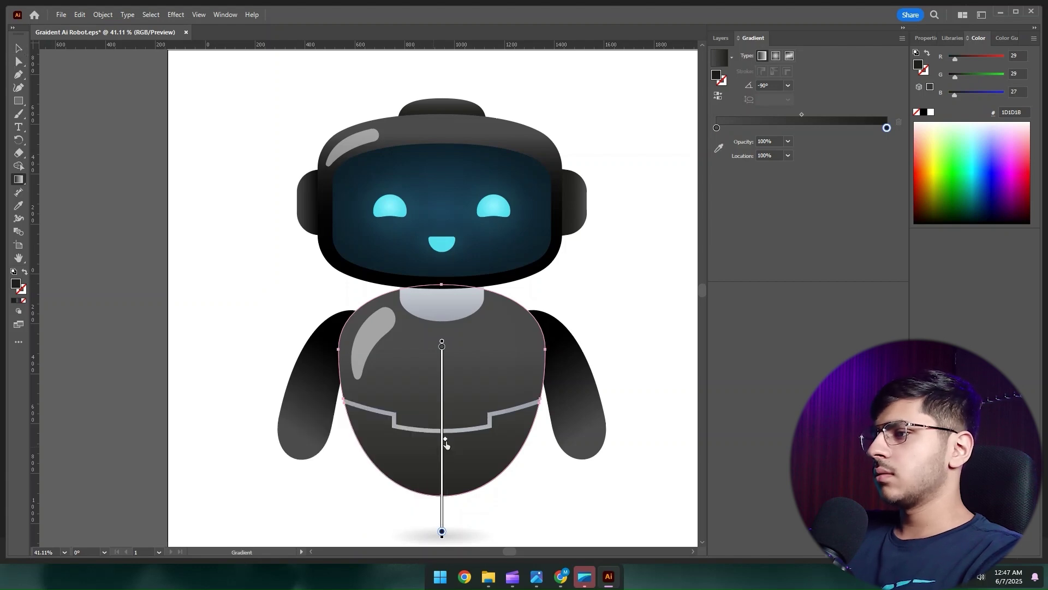
{"action": "mouse_move", "coordinate": [448, 421]}
{"action": "left_mouse_down"}
{"action": "mouse_move", "coordinate": [442, 272]}
{"action": "mouse_move", "coordinate": [442, 295]}
{"action": "left_mouse_up"}
{"action": "key", "text": "v"}
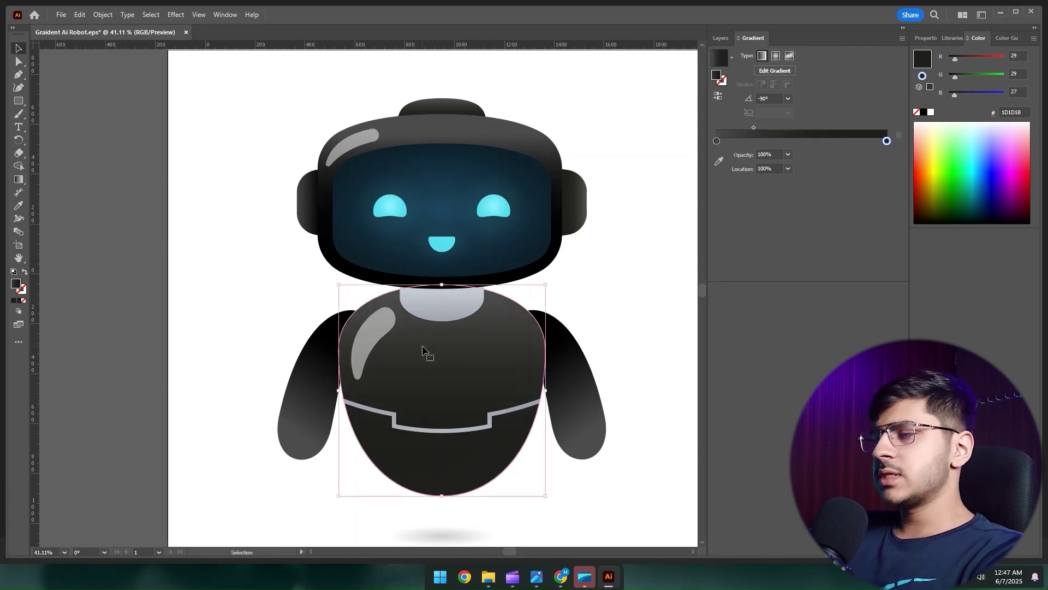
{"action": "key", "text": "g"}
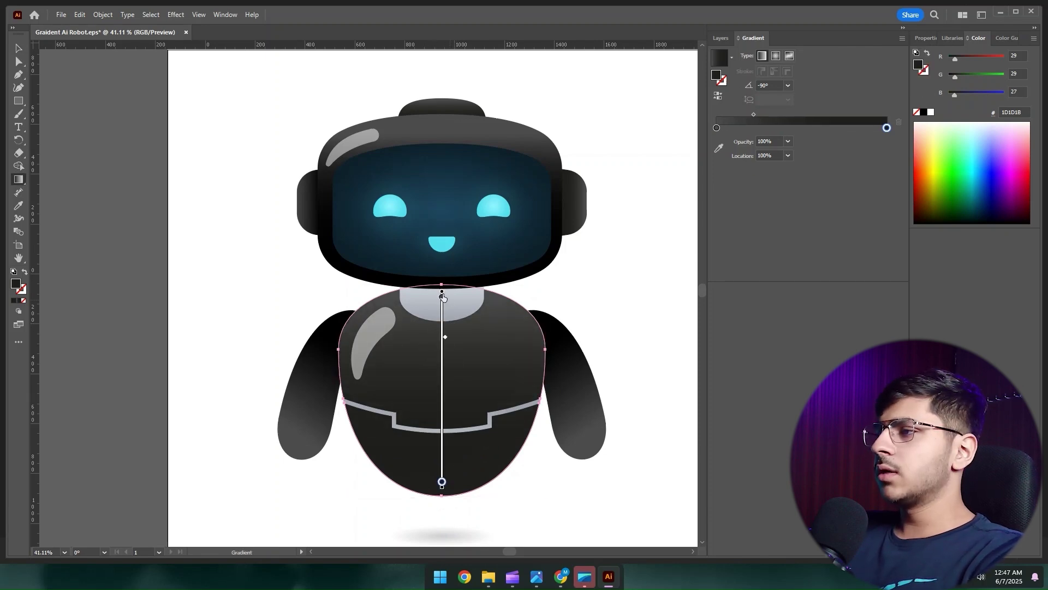
Step: Darken the body's upper gradient stop to 1E1E1E and deselect the body
{"action": "double_click", "coordinate": [442, 296]}
{"action": "double_click", "coordinate": [17, 284]}
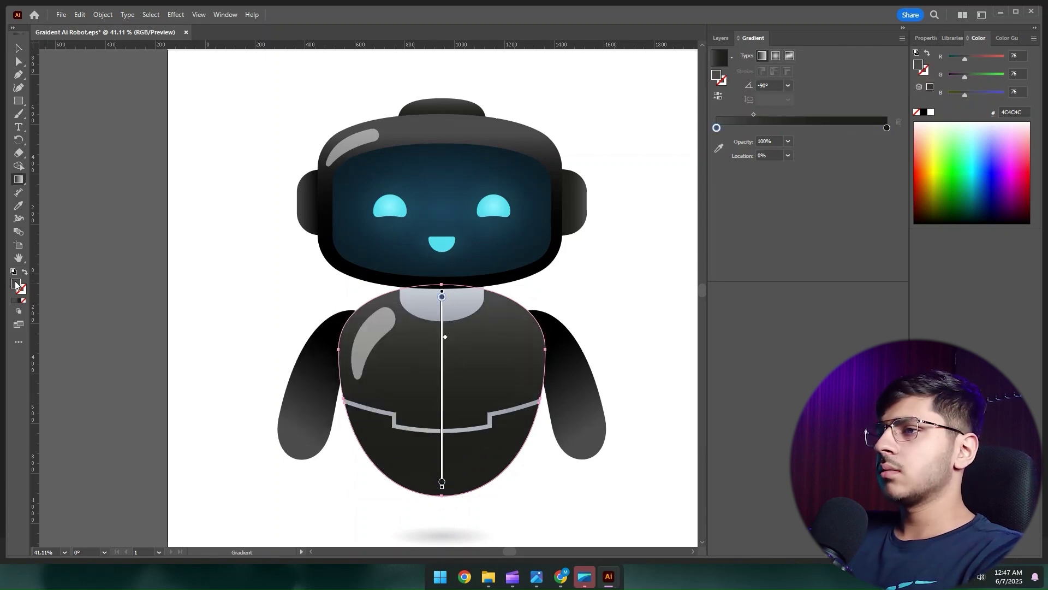
{"action": "type", "text": "1e1e1e"}
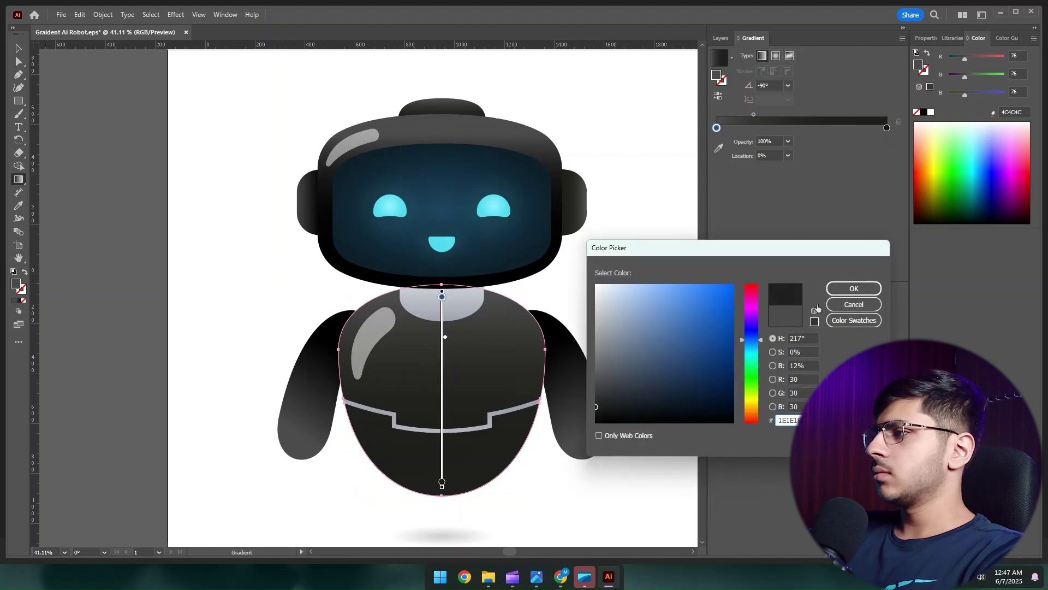
{"action": "left_click", "coordinate": [854, 288]}
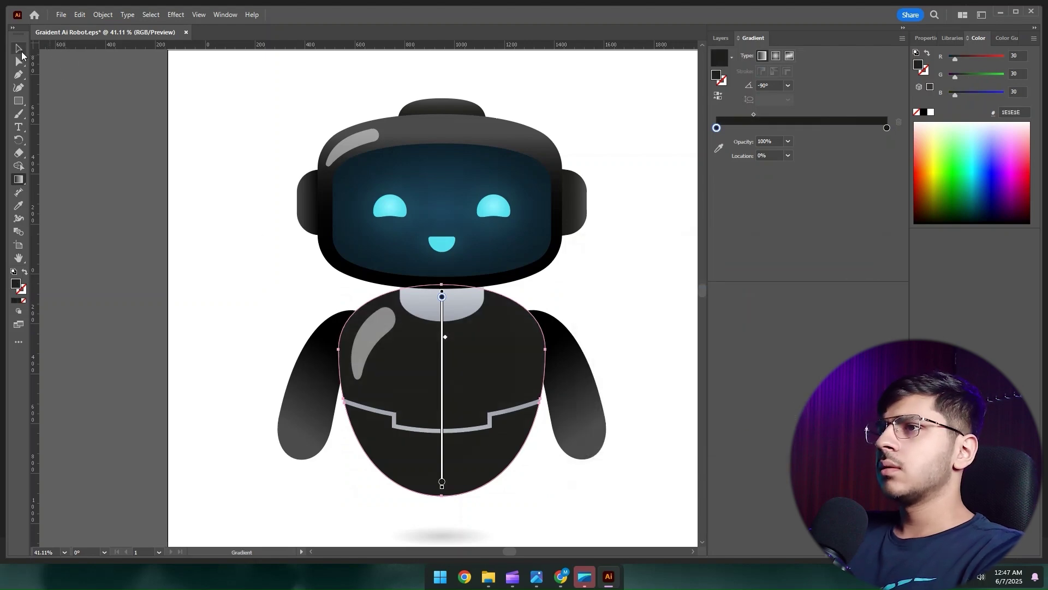
{"action": "left_click", "coordinate": [19, 49]}
{"action": "left_click", "coordinate": [82, 110]}
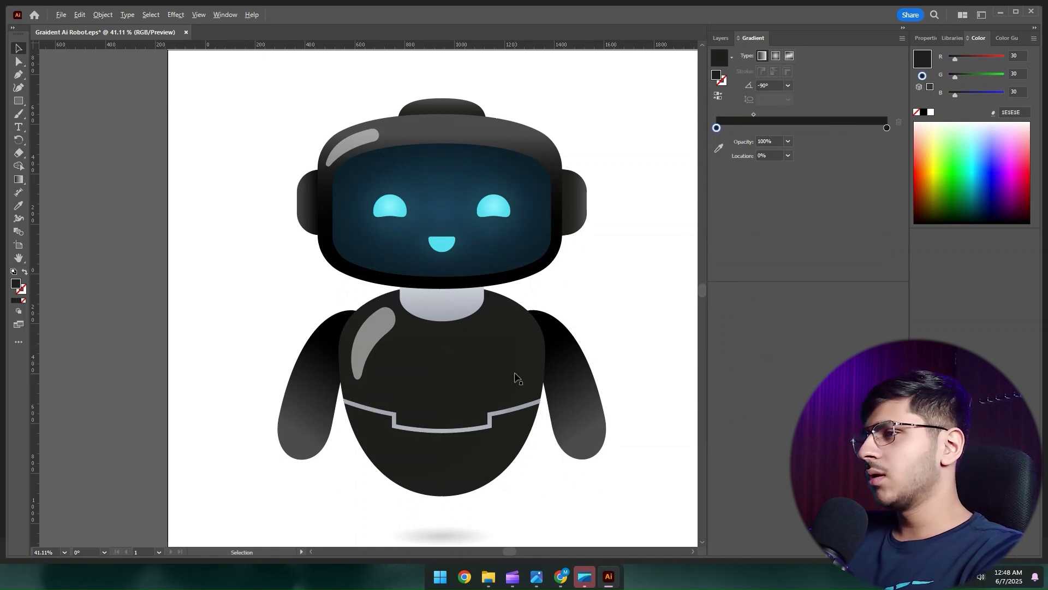
Step: Select the robot's neck and check its colour in the Robot.png reference image
{"action": "left_click", "coordinate": [453, 314]}
{"action": "key", "text": "alt+Tab"}
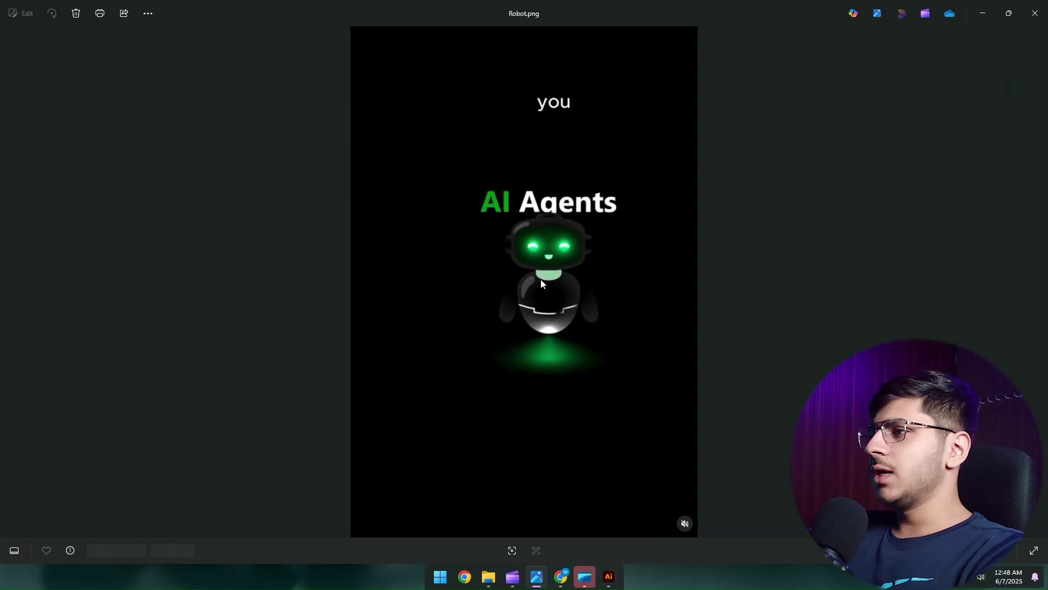
{"action": "key", "text": "alt+Tab"}
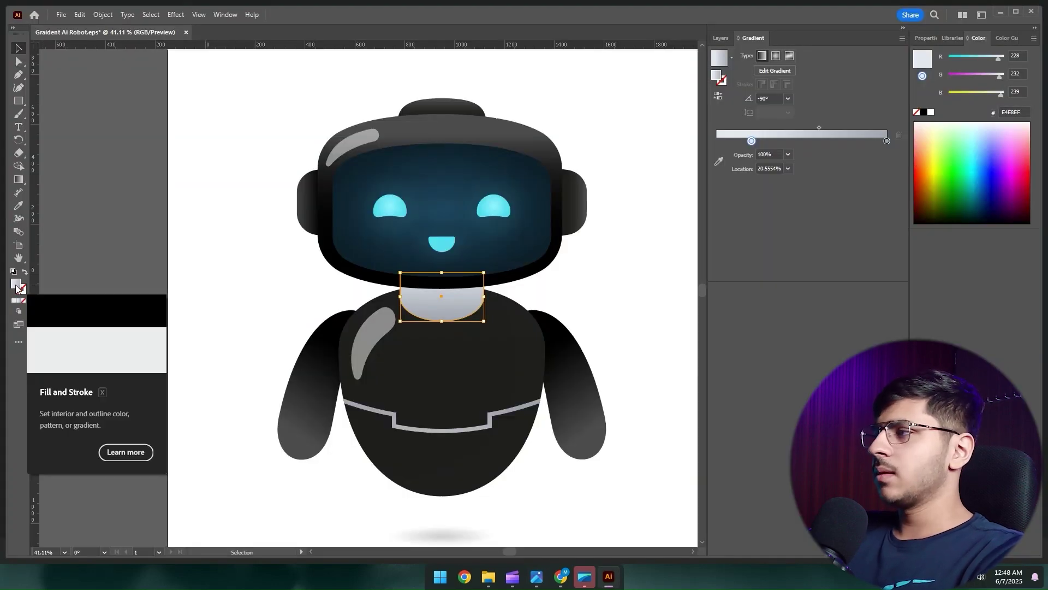
{"action": "double_click", "coordinate": [752, 140]}
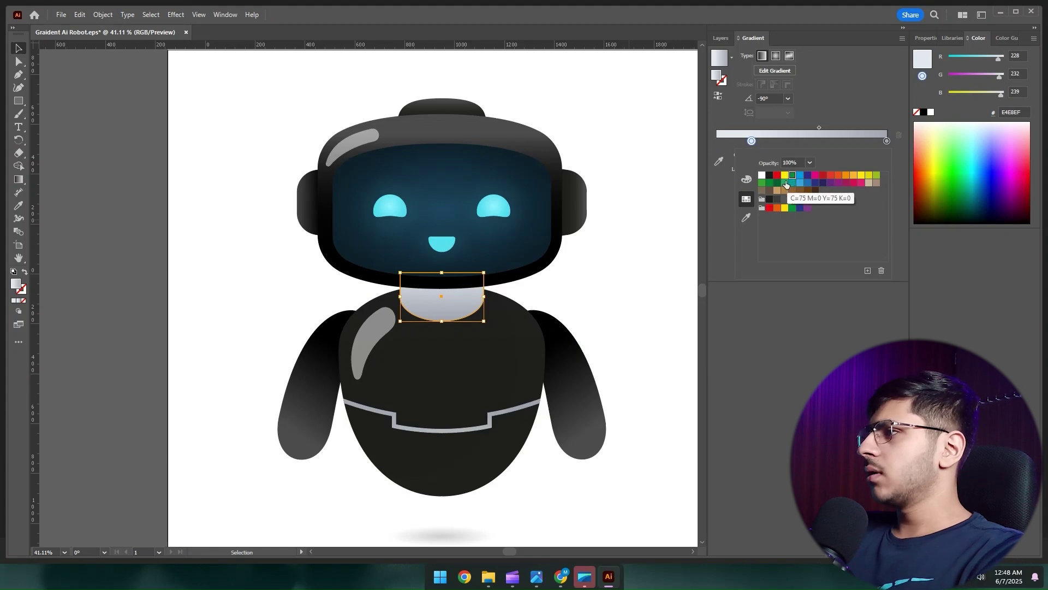
{"action": "left_click", "coordinate": [718, 56]}
{"action": "double_click", "coordinate": [720, 61]}
{"action": "left_click", "coordinate": [857, 306]}
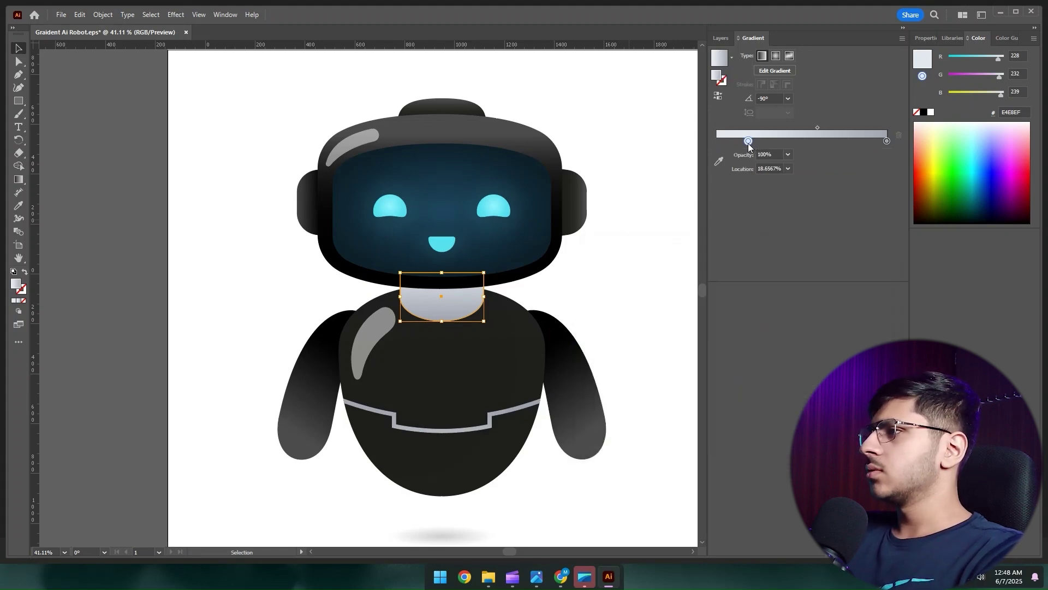
{"action": "left_click_drag", "start_coordinate": [728, 141], "coordinate": [727, 142]}
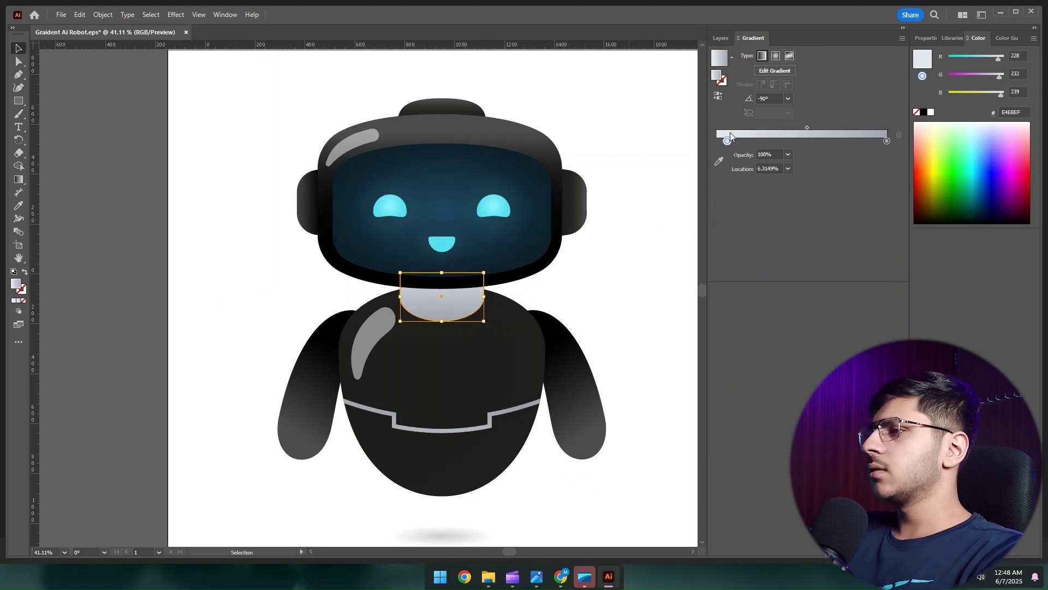
Step: Replace the neck's gradient with a solid light green fill, BDFFB3
{"action": "double_click", "coordinate": [718, 77]}
{"action": "left_click_drag", "start_coordinate": [749, 389], "coordinate": [754, 382]}
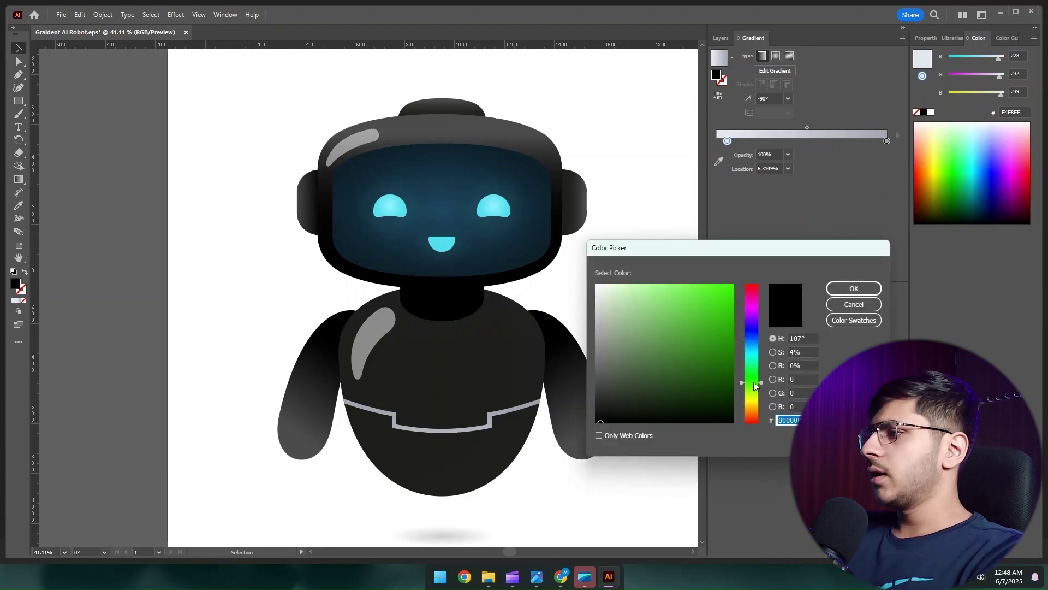
{"action": "left_click_drag", "start_coordinate": [655, 350], "coordinate": [638, 262]}
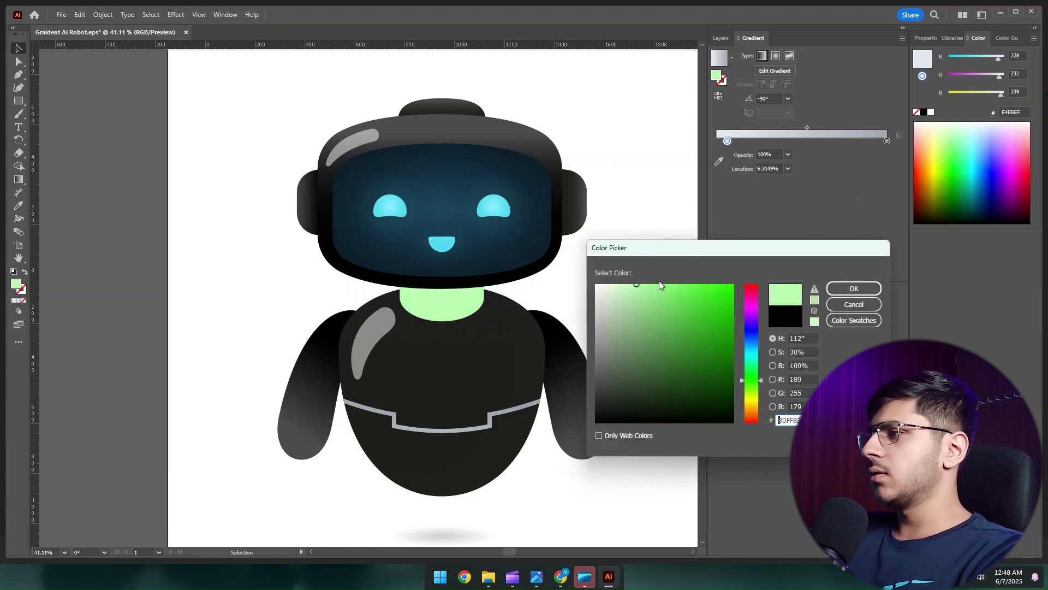
{"action": "left_click", "coordinate": [865, 288]}
Step: Compare the neck with the Robot.png reference and shift its fill hue slightly towards mint green
{"action": "key", "text": "alt+Tab"}
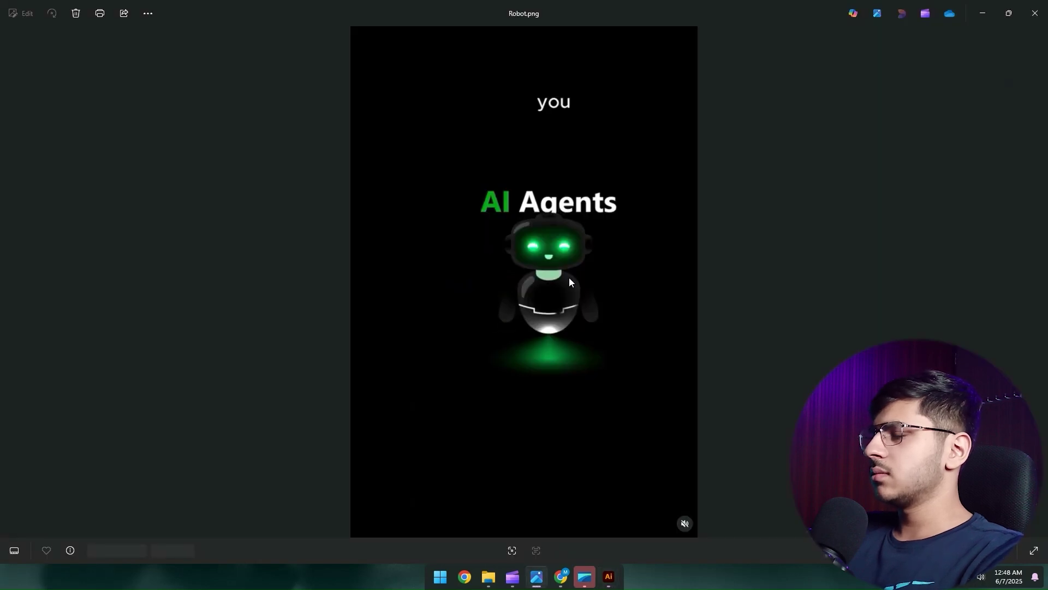
{"action": "key", "text": "alt+Tab"}
{"action": "double_click", "coordinate": [720, 79]}
{"action": "left_click", "coordinate": [752, 364]}
{"action": "left_click_drag", "start_coordinate": [753, 367], "coordinate": [754, 374]}
{"action": "left_click", "coordinate": [853, 289]}
Step: Compare the recoloured robot's face and body with the Robot.png reference image
{"action": "left_click", "coordinate": [417, 250]}
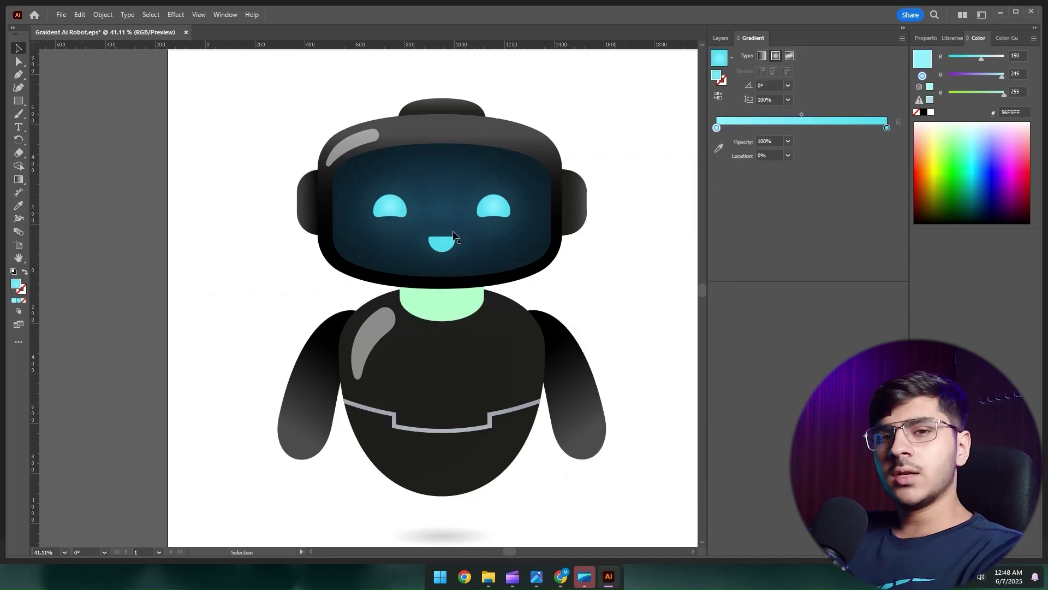
{"action": "key", "text": "alt+Tab"}
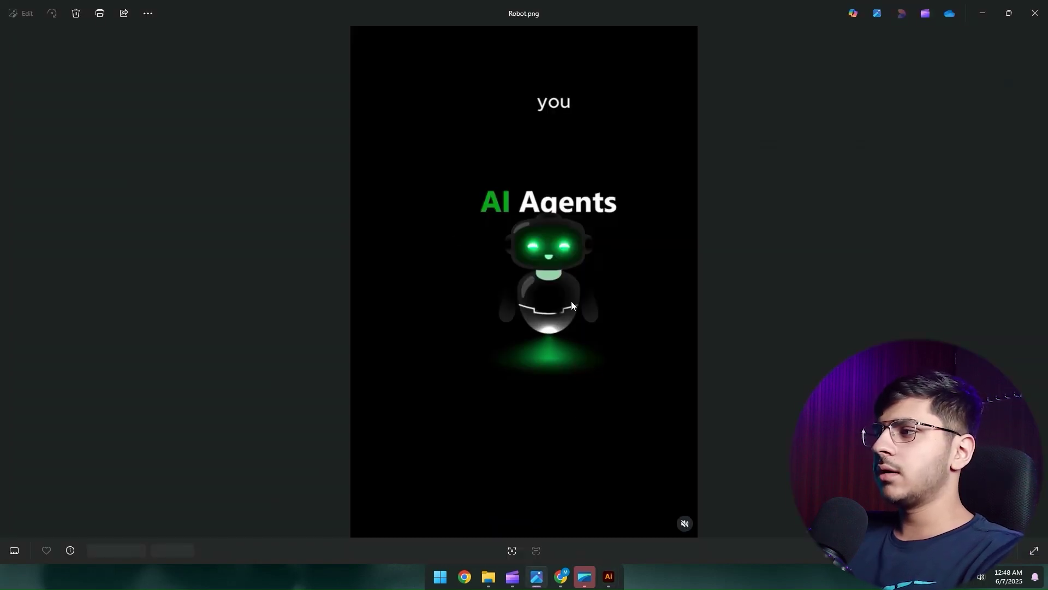
{"action": "key", "text": "alt+Tab"}
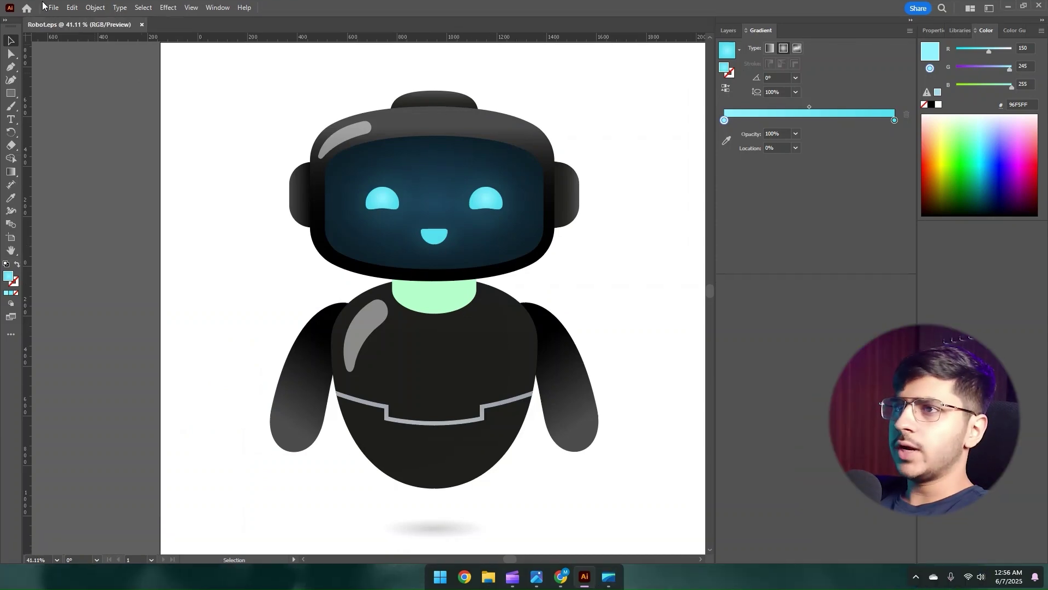
Step: Save the robot artwork on the computer as Robot in Adobe Illustrator (*.AI) format
{"action": "left_click", "coordinate": [47, 7]}
{"action": "left_click", "coordinate": [96, 122]}
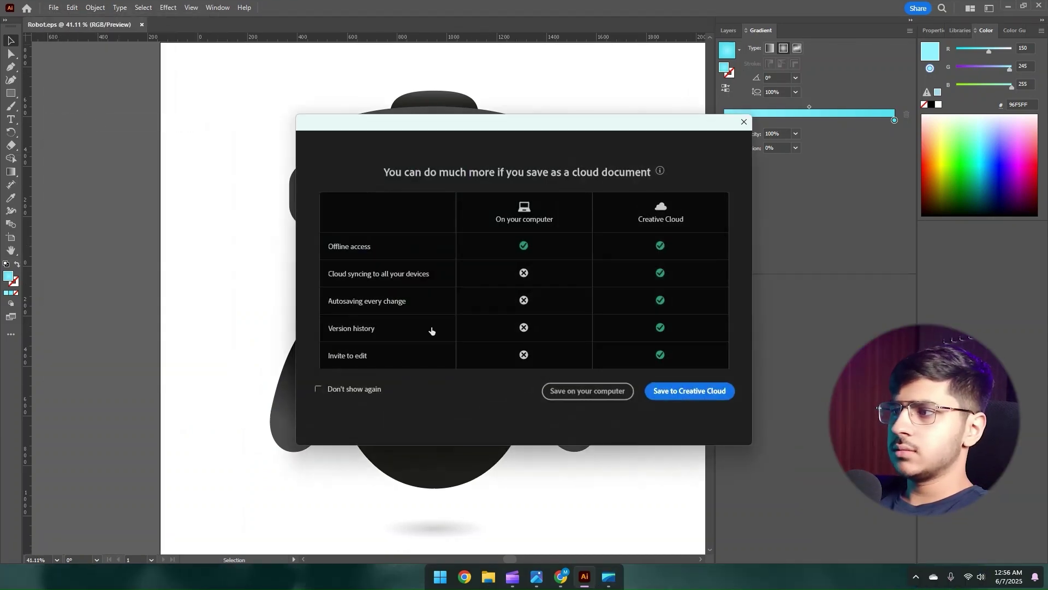
{"action": "left_click", "coordinate": [563, 392]}
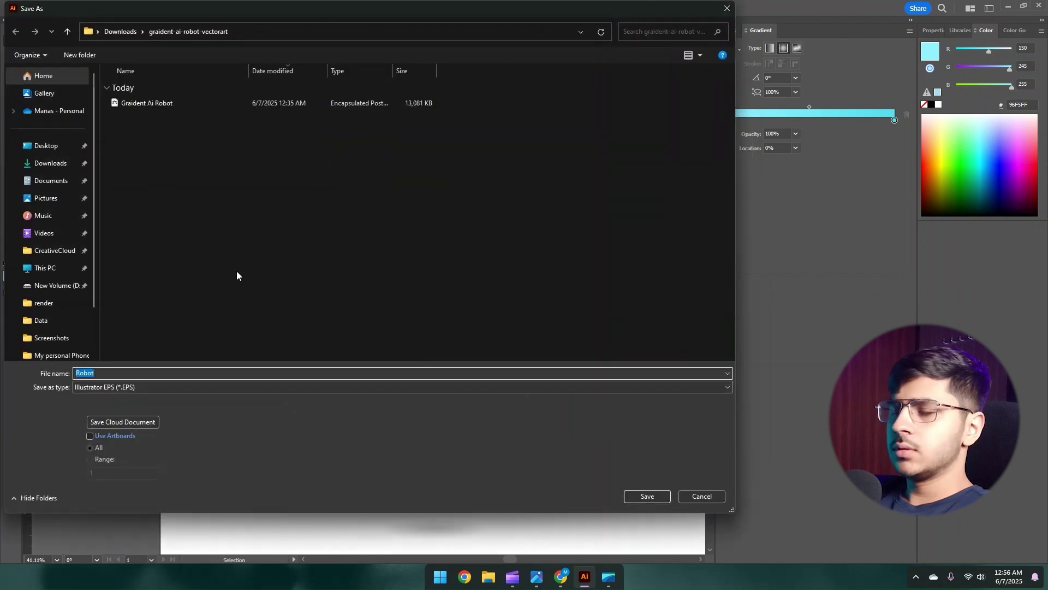
{"action": "left_click", "coordinate": [137, 389]}
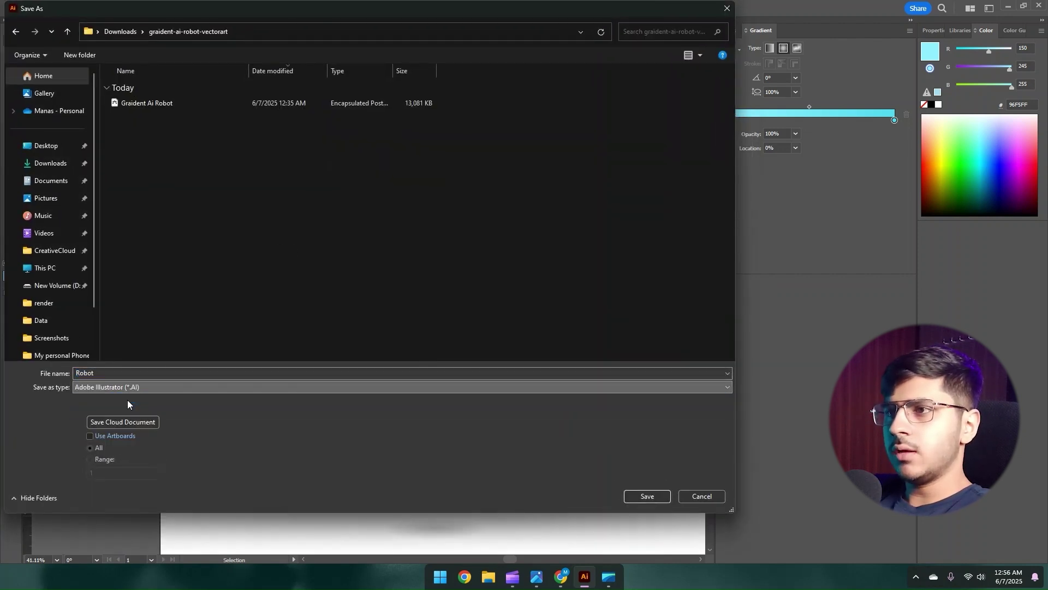
{"action": "left_click", "coordinate": [132, 399]}
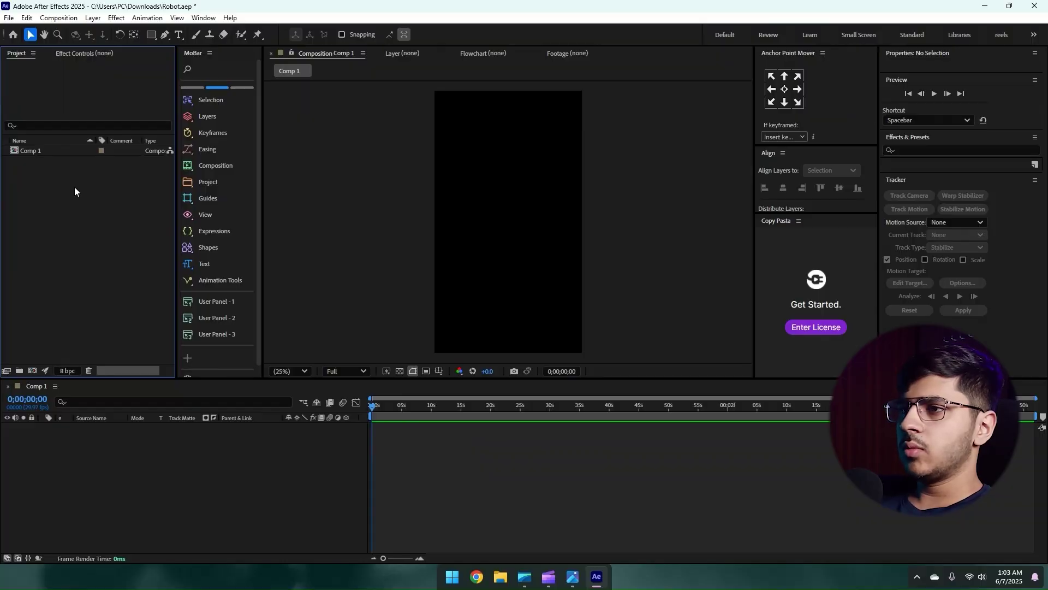
Step: In the After Effects project, import Robot.ai with the import kind set to Composition
{"action": "double_click", "coordinate": [75, 191]}
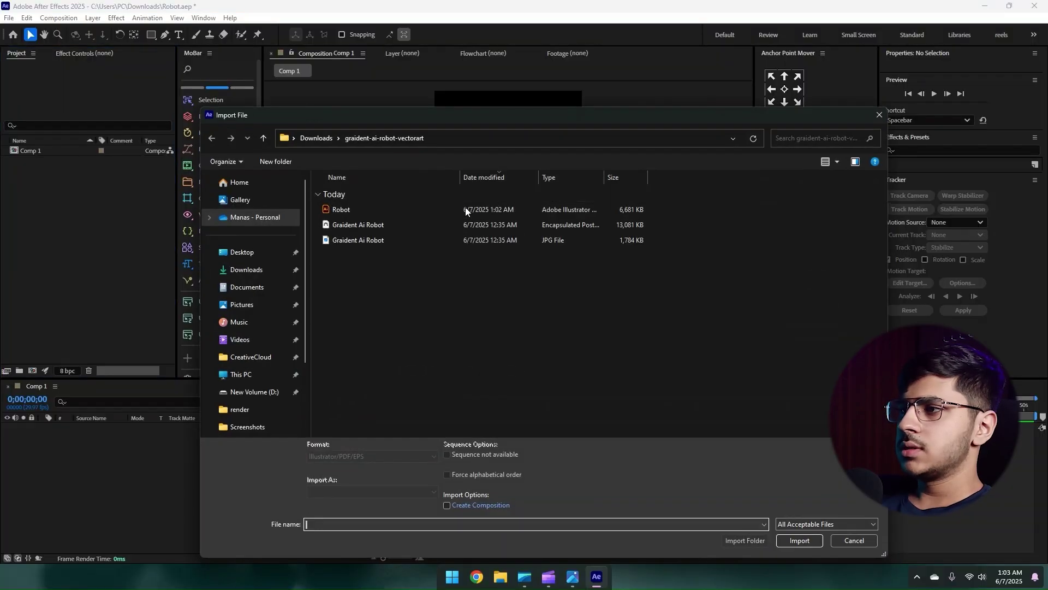
{"action": "double_click", "coordinate": [392, 209]}
{"action": "left_click", "coordinate": [532, 242]}
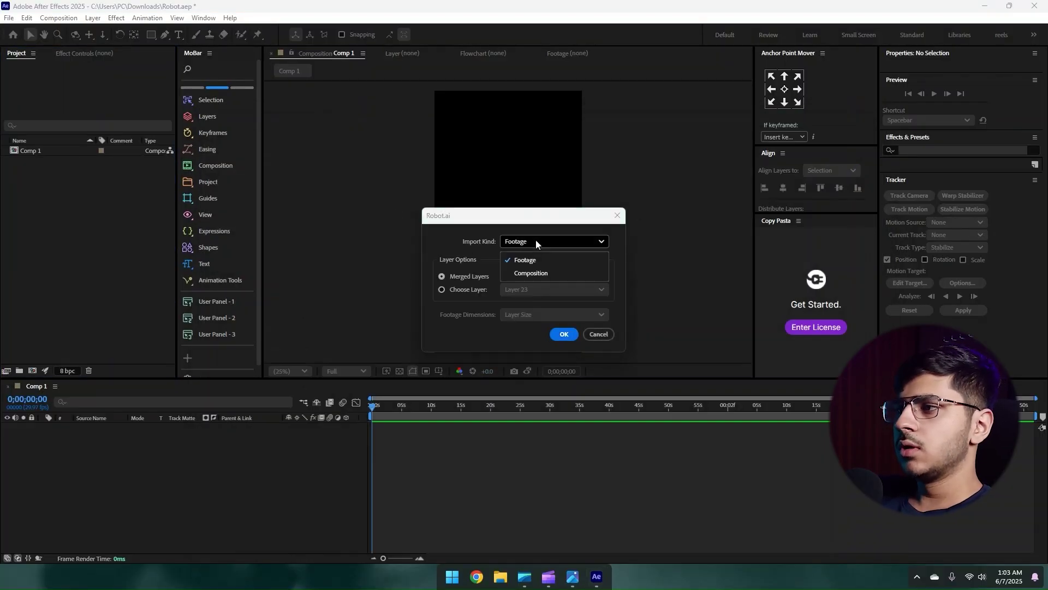
{"action": "left_click", "coordinate": [532, 273]}
{"action": "left_click", "coordinate": [560, 336]}
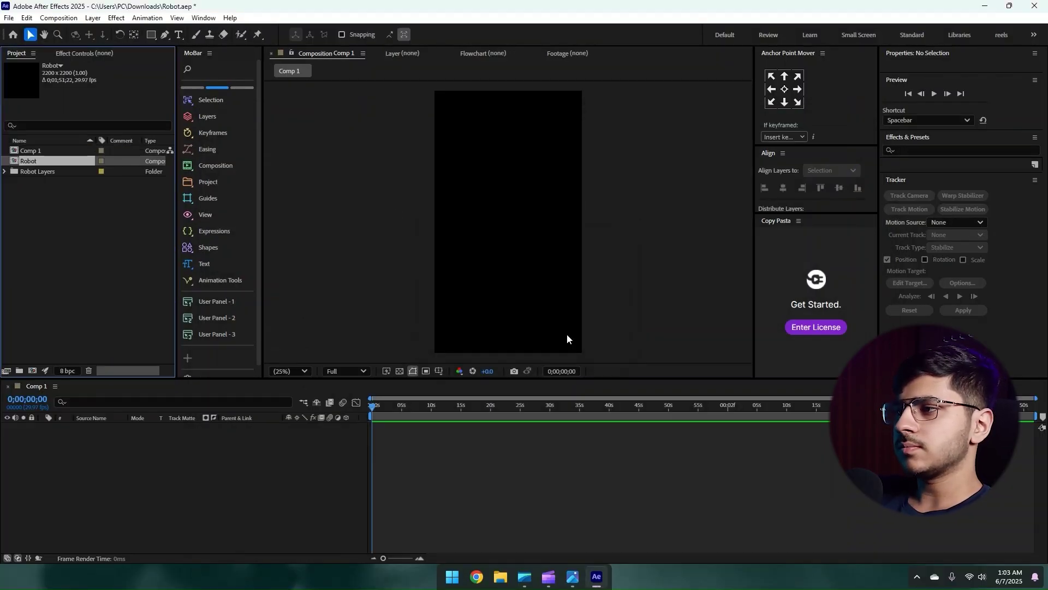
Step: Examine the imported layers inside the Robot Layers folder, from the background to Objects
{"action": "left_click", "coordinate": [5, 172]}
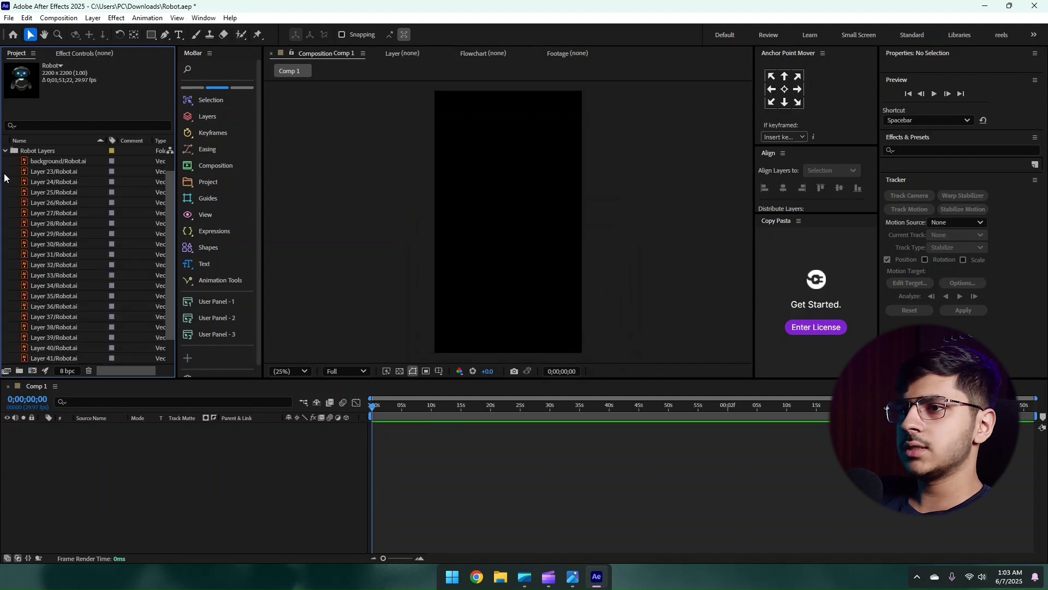
{"action": "left_click", "coordinate": [38, 160]}
{"action": "scroll", "coordinate": [38, 274], "scroll_direction": "down", "scroll_amount": 1}
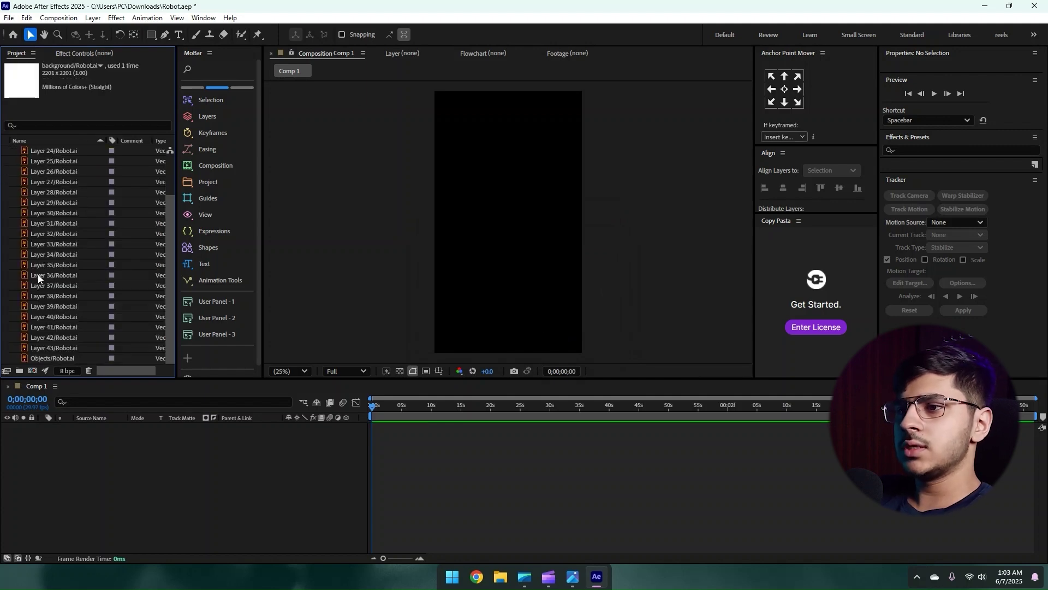
{"action": "left_click", "coordinate": [47, 357], "text": "shift"}
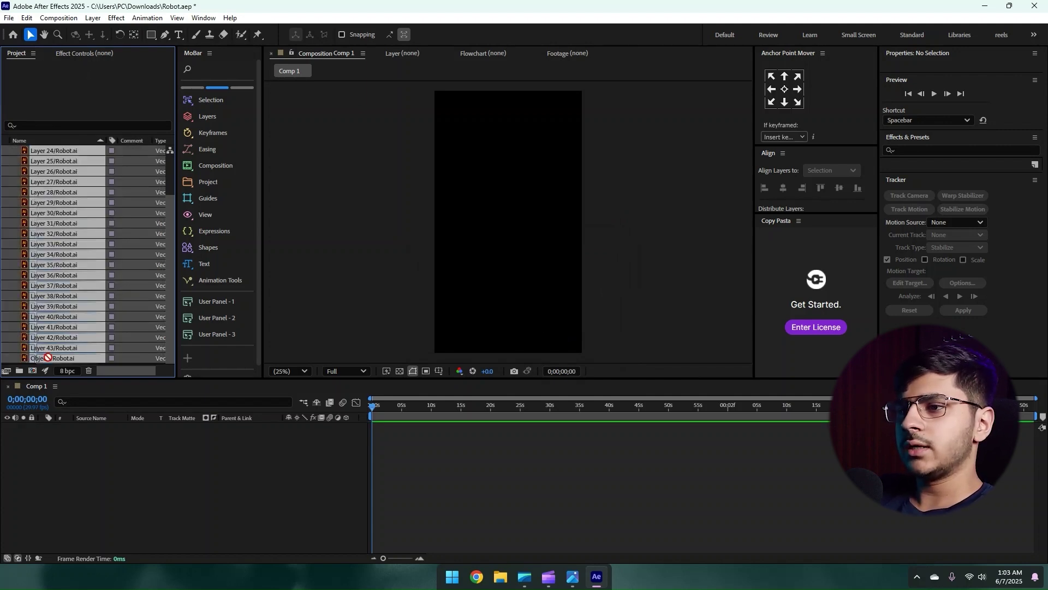
{"action": "scroll", "coordinate": [17, 272], "scroll_direction": "up", "scroll_amount": 2}
{"action": "left_click", "coordinate": [5, 172]}
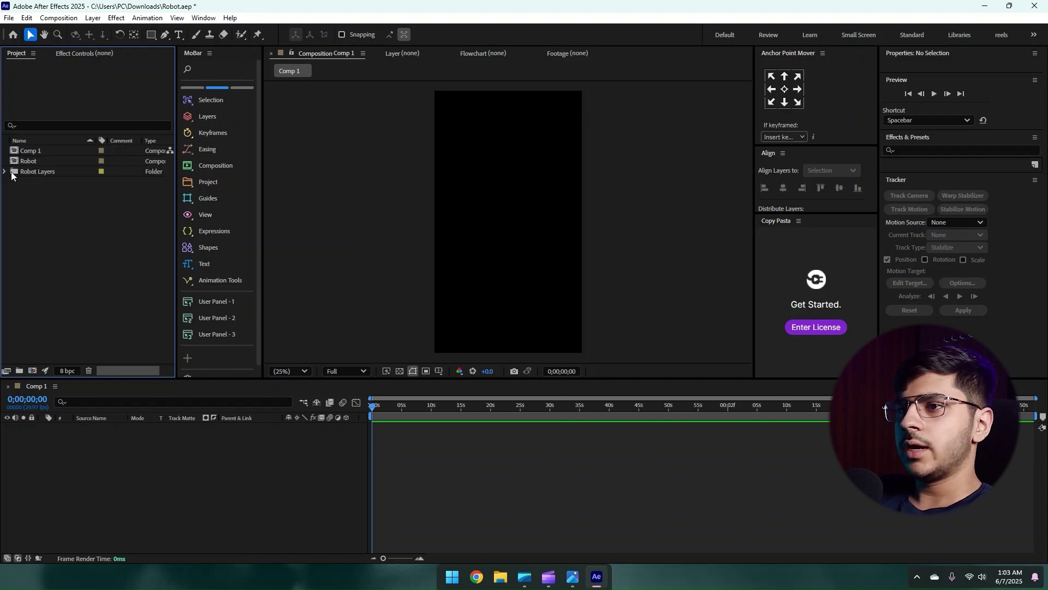
{"action": "left_click", "coordinate": [5, 172]}
{"action": "left_click", "coordinate": [55, 192]}
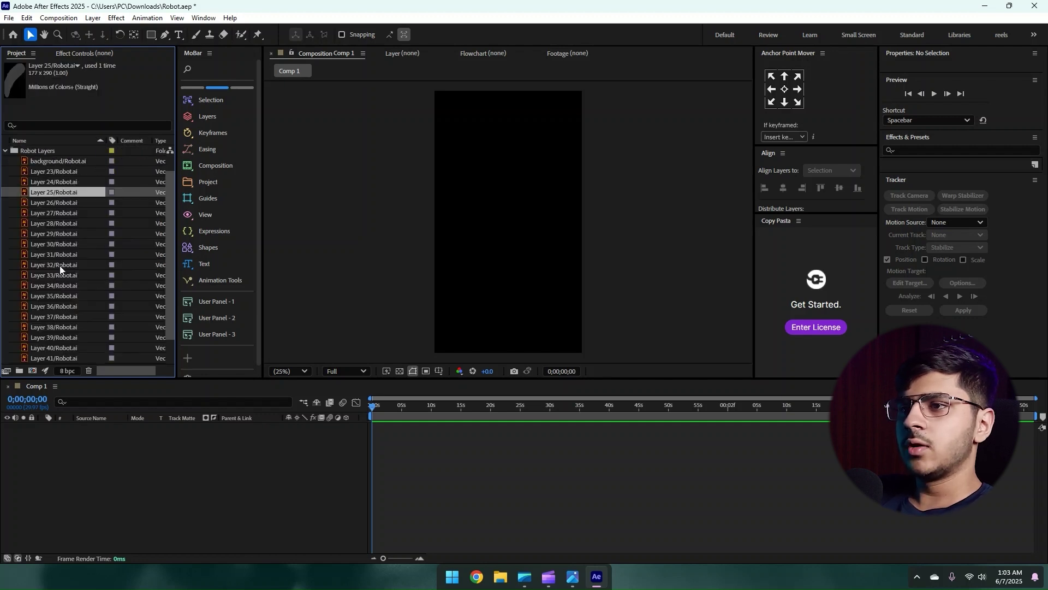
{"action": "left_click", "coordinate": [5, 151]}
Step: Add the Robot composition to Comp 1's timeline and scale it down to fit the frame
{"action": "left_click", "coordinate": [26, 163]}
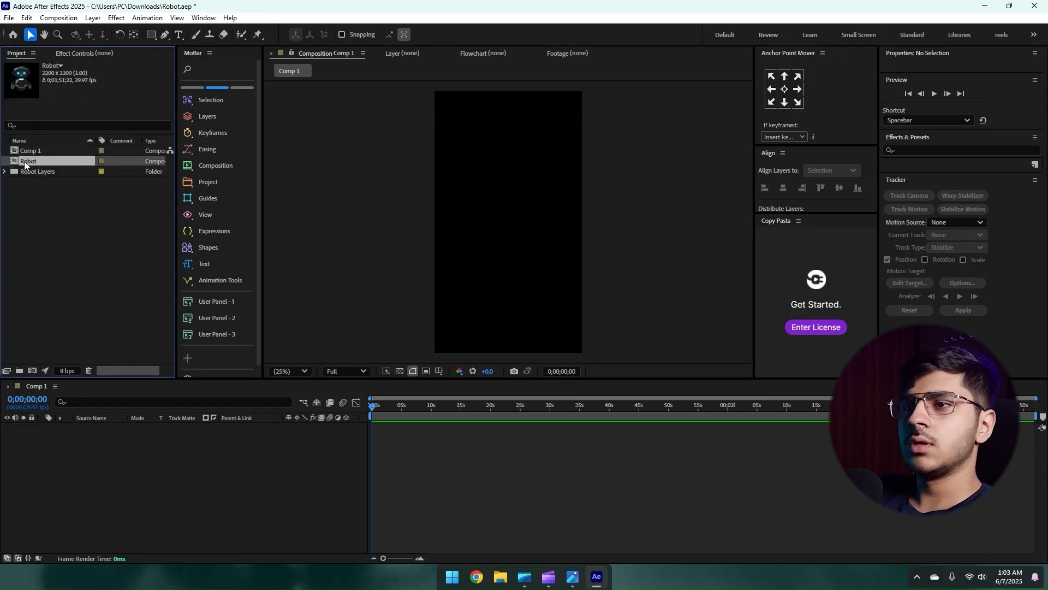
{"action": "left_click_drag", "start_coordinate": [24, 161], "coordinate": [117, 444]}
{"action": "left_click", "coordinate": [91, 349]}
{"action": "key", "text": "s"}
{"action": "left_click_drag", "start_coordinate": [300, 440], "coordinate": [270, 440]}
{"action": "key", "text": "s"}
{"action": "left_click", "coordinate": [214, 450]}
{"action": "scroll", "coordinate": [544, 229], "scroll_direction": "up", "scroll_amount": 2}
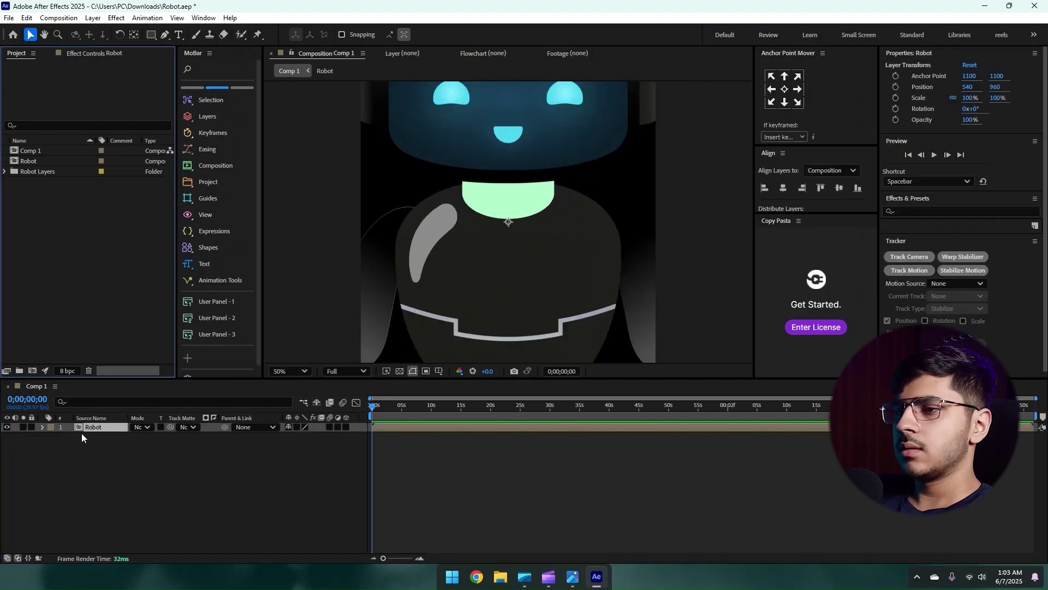
Step: Open the Robot composition and rename Layer 38, the robot's torso, to Body
{"action": "double_click", "coordinate": [91, 427]}
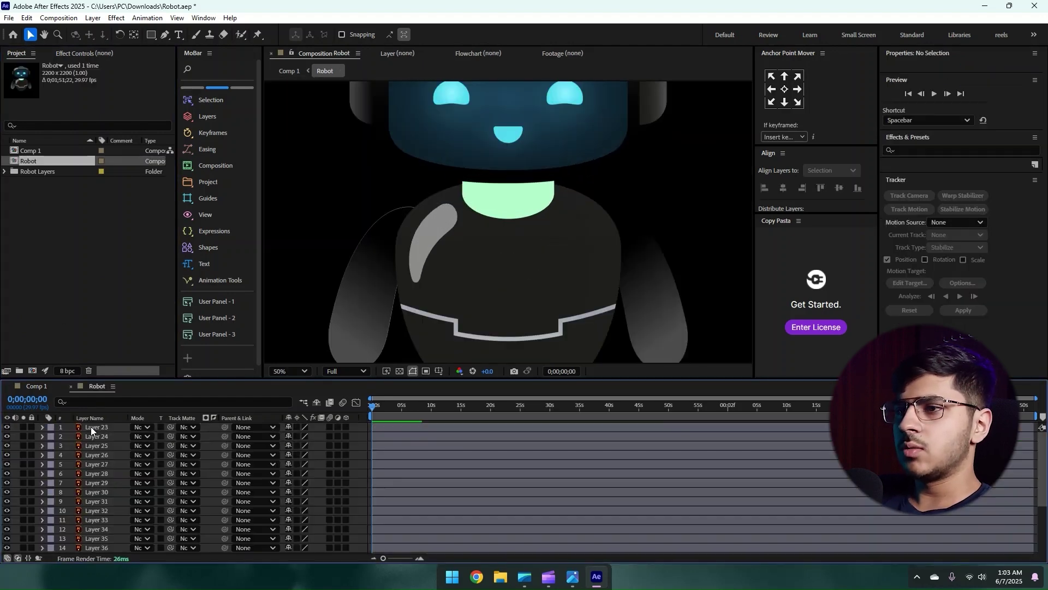
{"action": "scroll", "coordinate": [92, 427], "scroll_direction": "down", "scroll_amount": 3}
{"action": "key", "text": "comma"}
{"action": "right_click", "coordinate": [87, 483]}
{"action": "left_click", "coordinate": [144, 450]}
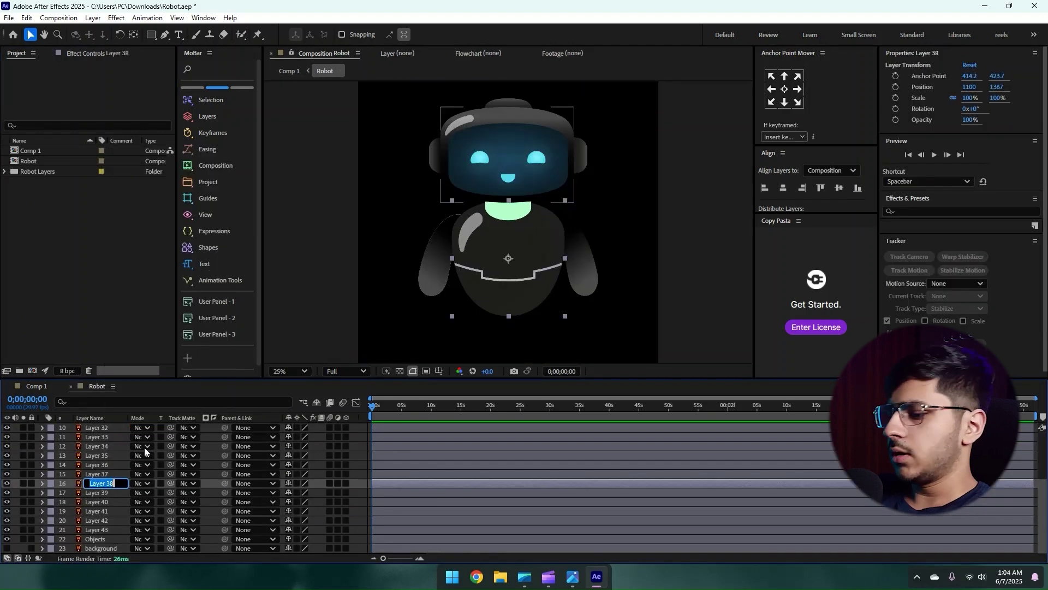
{"action": "type", "text": "Body"}
{"action": "key", "text": "Return"}
Step: Add an Inner Shadow layer style to the Body layer with Normal blend mode and a white colour
{"action": "right_click", "coordinate": [104, 484]}
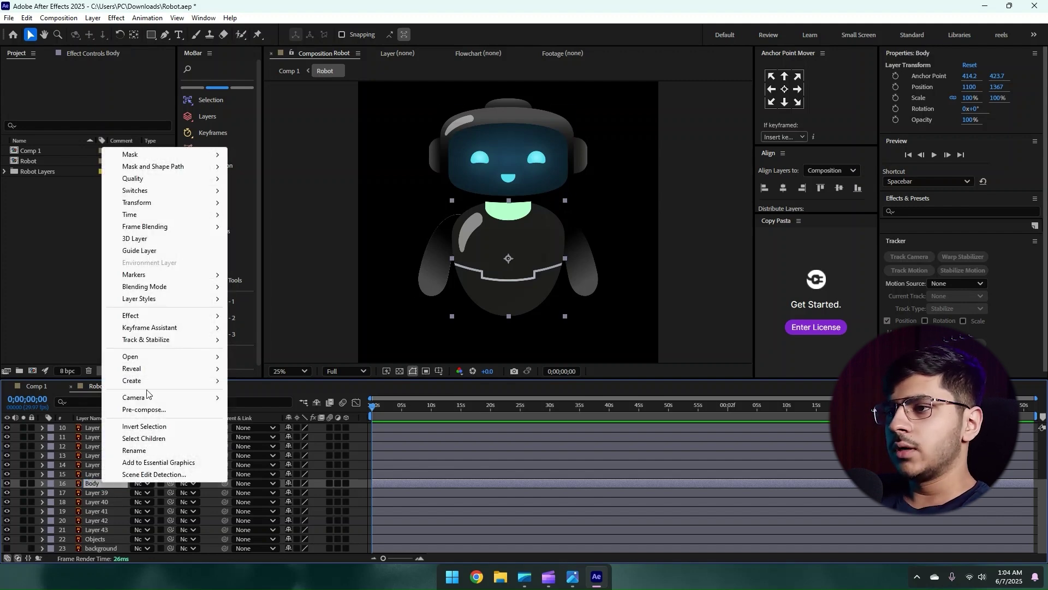
{"action": "mouse_move", "coordinate": [159, 299]}
{"action": "left_click", "coordinate": [268, 352]}
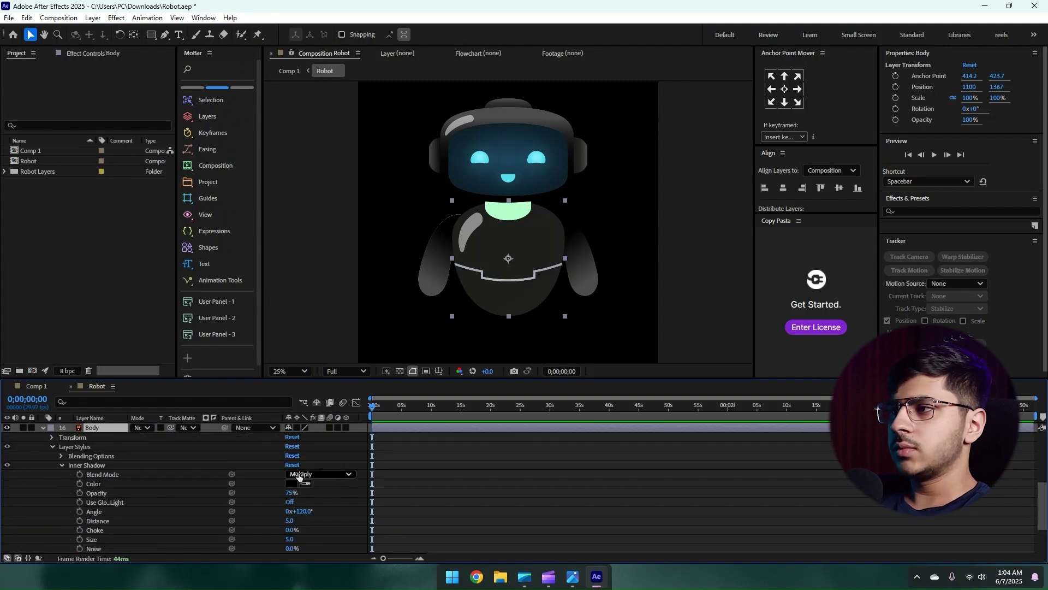
{"action": "left_click", "coordinate": [299, 474]}
{"action": "left_click", "coordinate": [304, 120]}
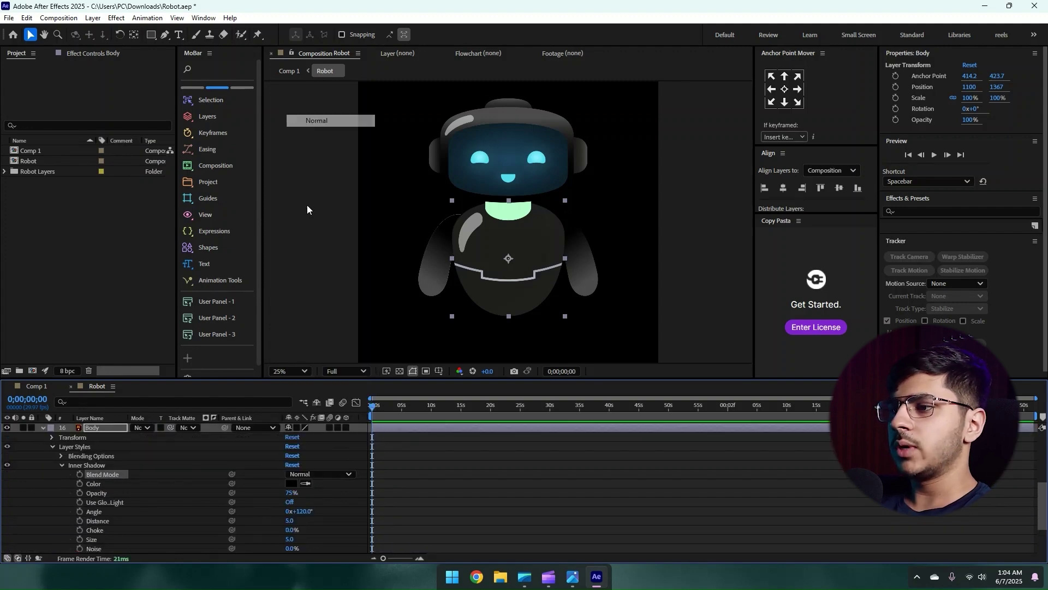
{"action": "left_click", "coordinate": [292, 484]}
{"action": "left_click_drag", "start_coordinate": [447, 277], "coordinate": [385, 212]}
{"action": "left_click", "coordinate": [633, 223]}
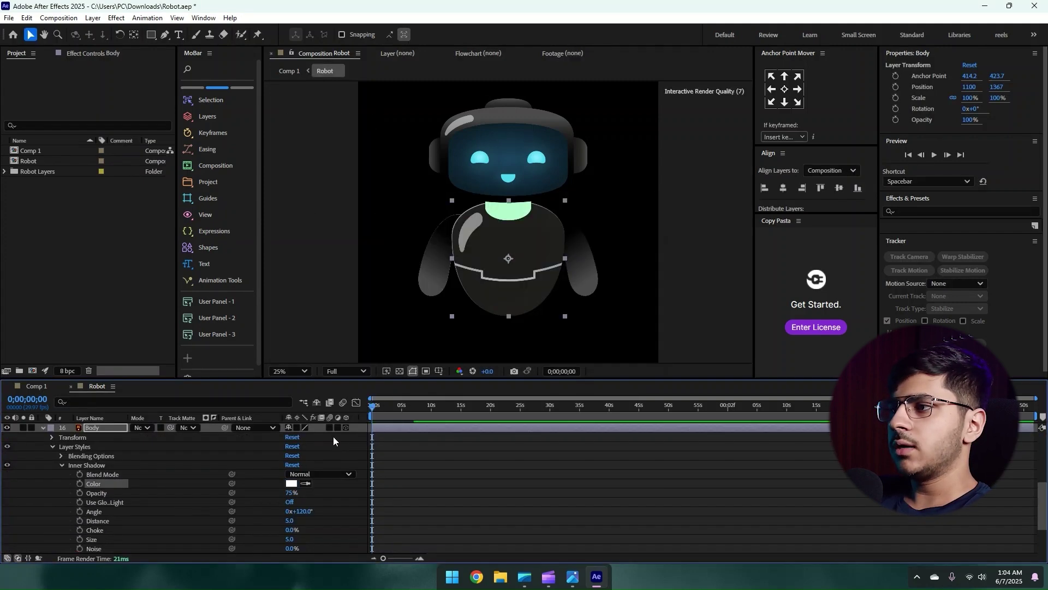
Step: Set the Body's Inner Shadow angle to 300°, distance to 19 and size to 108
{"action": "scroll", "coordinate": [290, 480], "scroll_direction": "down", "scroll_amount": 1}
{"action": "left_click_drag", "start_coordinate": [289, 493], "coordinate": [392, 474]}
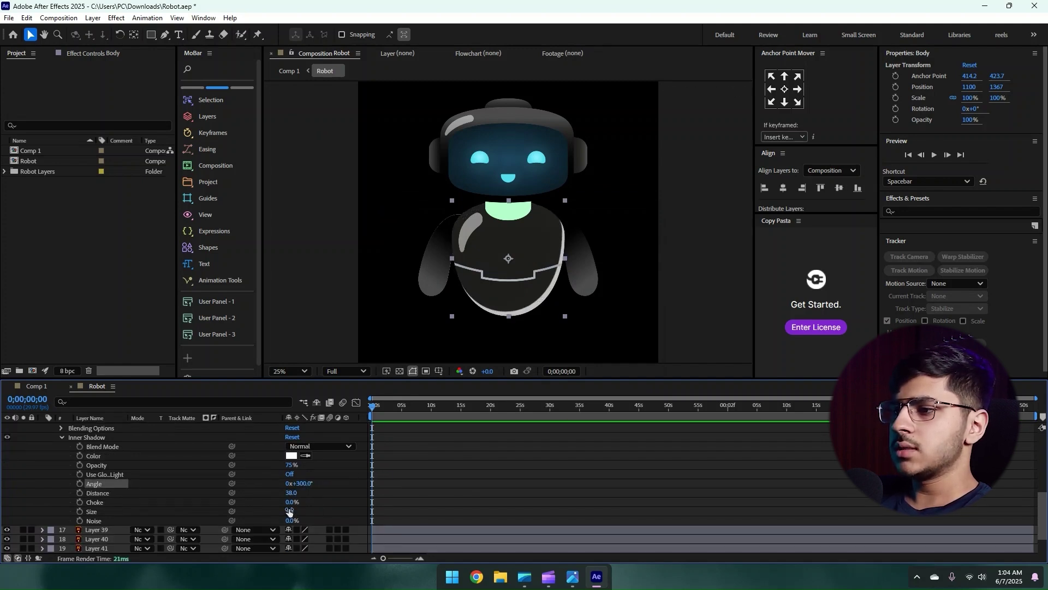
{"action": "mouse_move", "coordinate": [289, 511]}
{"action": "left_mouse_down"}
{"action": "mouse_move", "coordinate": [341, 505]}
{"action": "mouse_move", "coordinate": [280, 493]}
{"action": "left_mouse_up"}
Step: Lower the Body's Inner Shadow opacity to 30% and compare the torso's glow with the Robot.png reference
{"action": "left_click", "coordinate": [291, 464]}
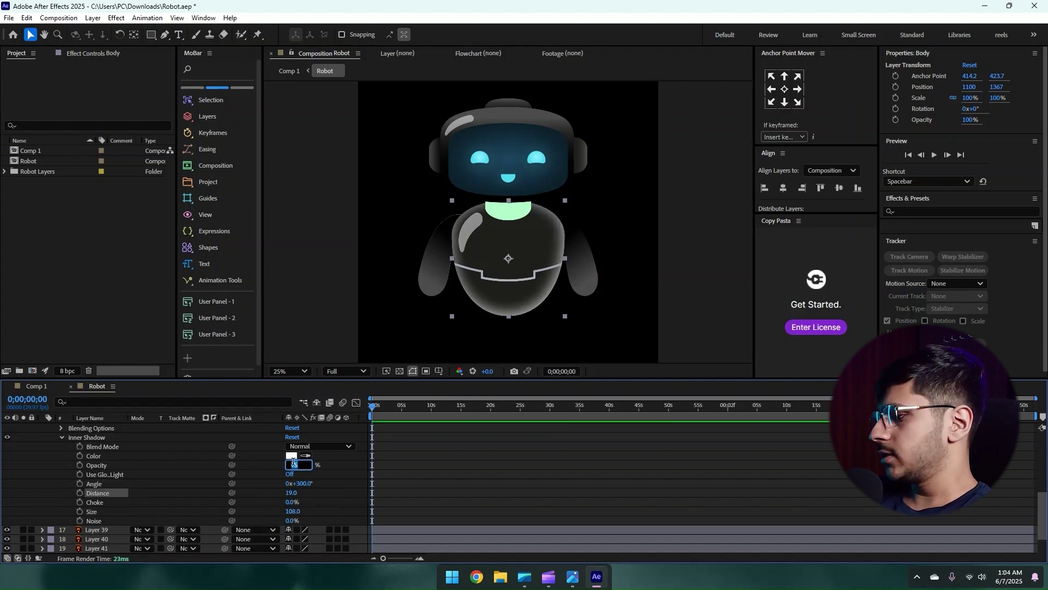
{"action": "type", "text": "40"}
{"action": "key", "text": "Return"}
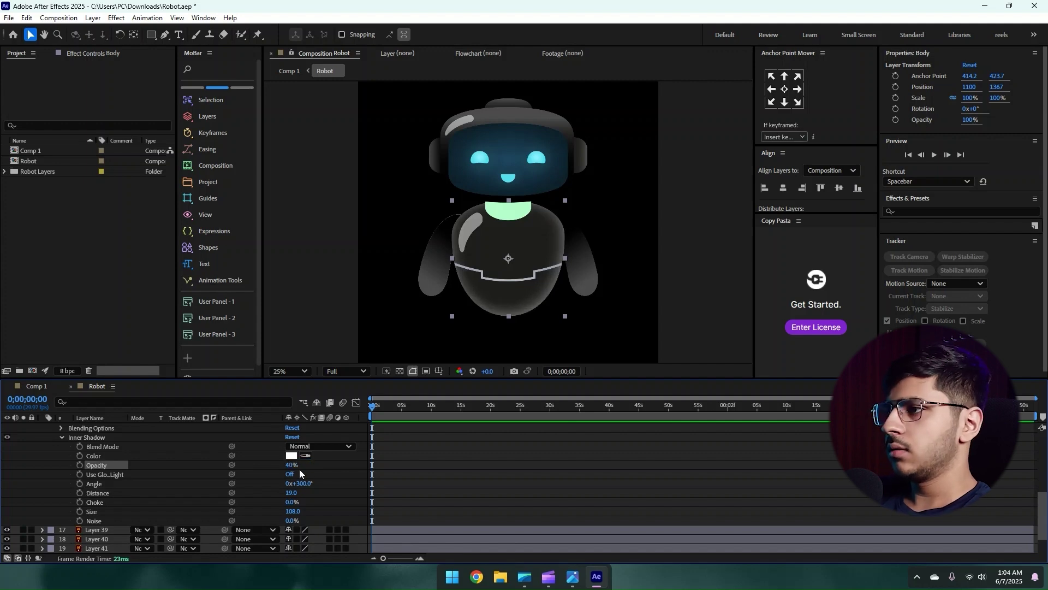
{"action": "left_click", "coordinate": [290, 465]}
{"action": "type", "text": "30"}
{"action": "key", "text": "Return"}
{"action": "left_click", "coordinate": [570, 579]}
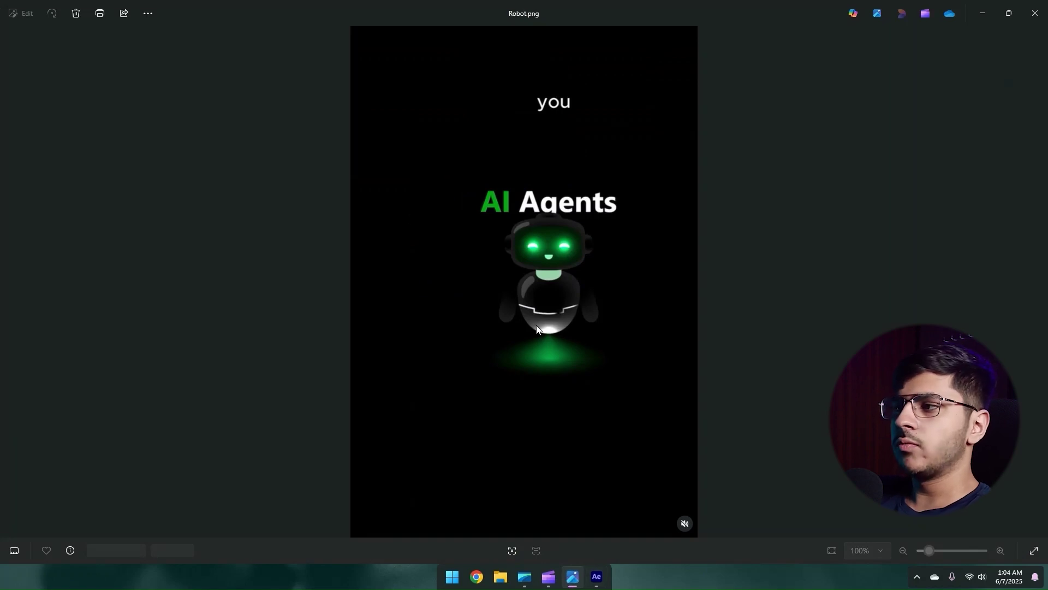
{"action": "key", "text": "alt+Tab"}
Step: Collapse the Body layer's properties and solo the layer to isolate the torso
{"action": "scroll", "coordinate": [30, 437], "scroll_direction": "up", "scroll_amount": 3}
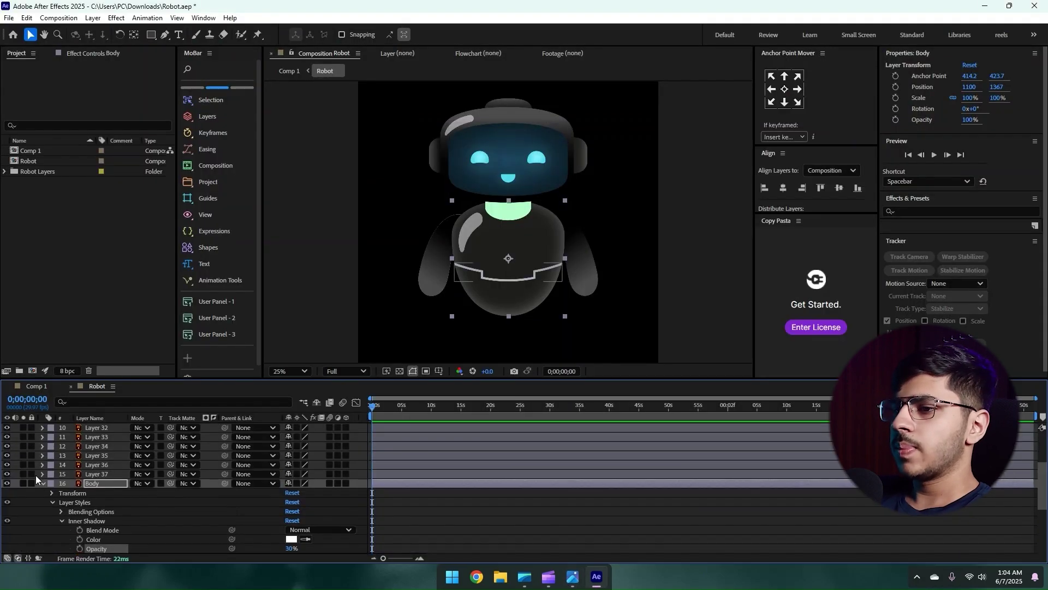
{"action": "left_click", "coordinate": [42, 484]}
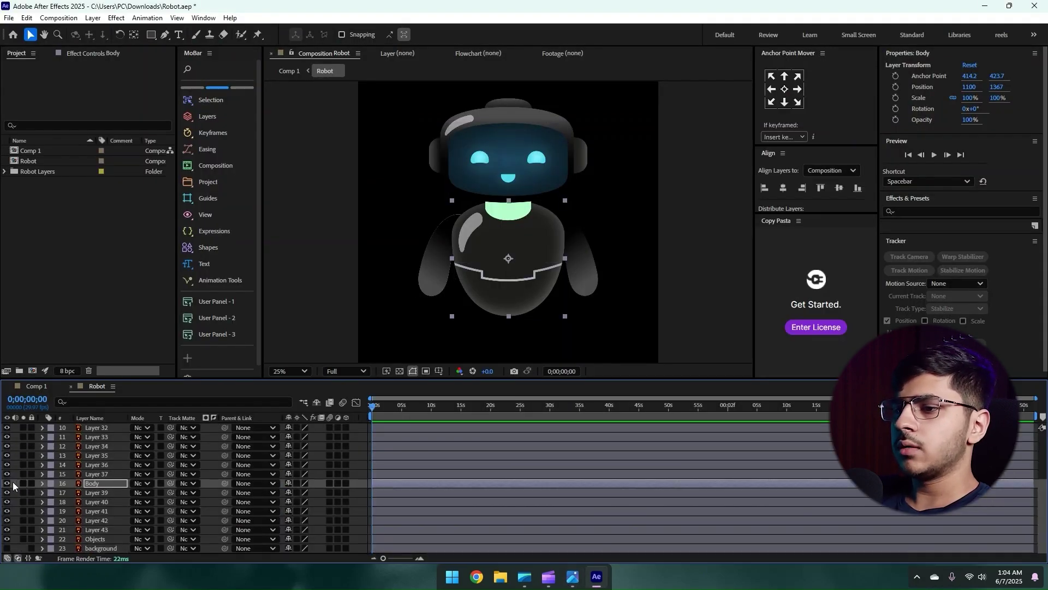
{"action": "left_click", "coordinate": [23, 483]}
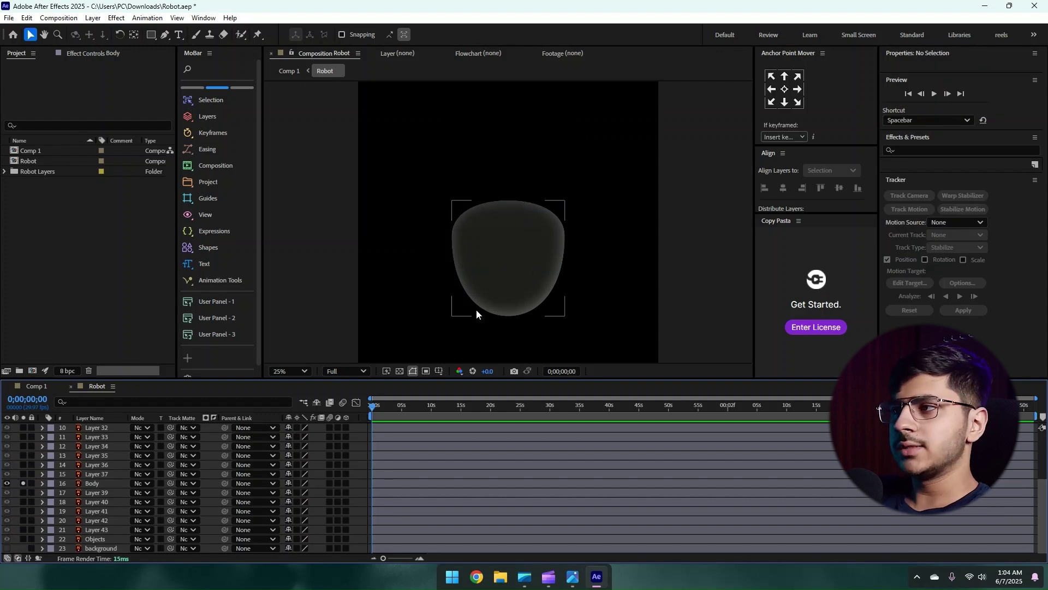
Step: Draw a white circle about 692 px wide over the torso's lower end and centre its anchor point
{"action": "left_click_drag", "start_coordinate": [151, 34], "coordinate": [187, 71]}
{"action": "mouse_move", "coordinate": [451, 266]}
{"action": "left_mouse_down"}
{"action": "mouse_move", "coordinate": [478, 295]}
{"action": "mouse_move", "coordinate": [522, 309]}
{"action": "mouse_move", "coordinate": [546, 360]}
{"action": "left_mouse_up"}
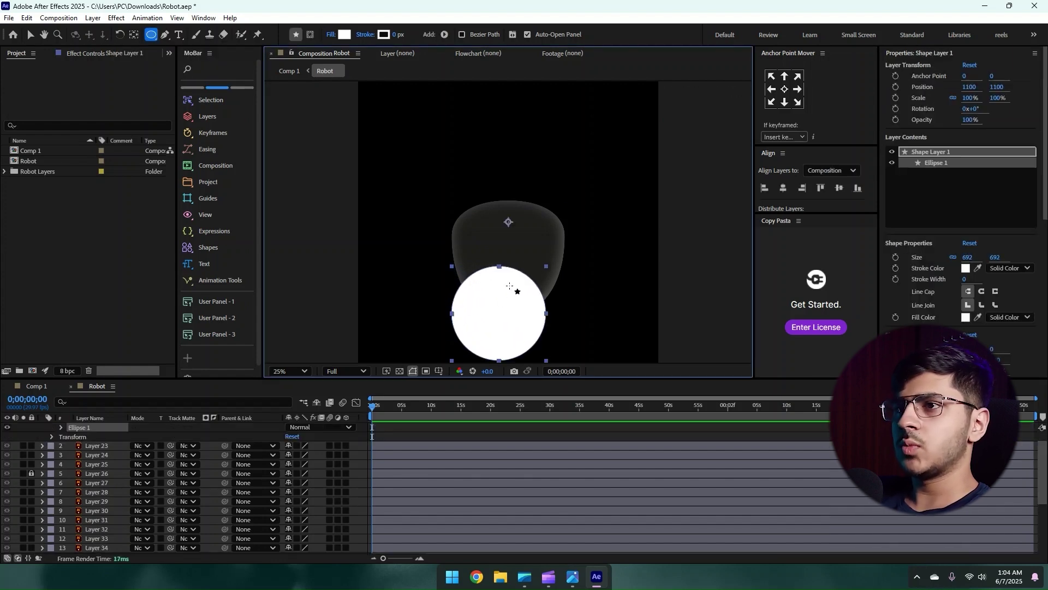
{"action": "left_click", "coordinate": [29, 35]}
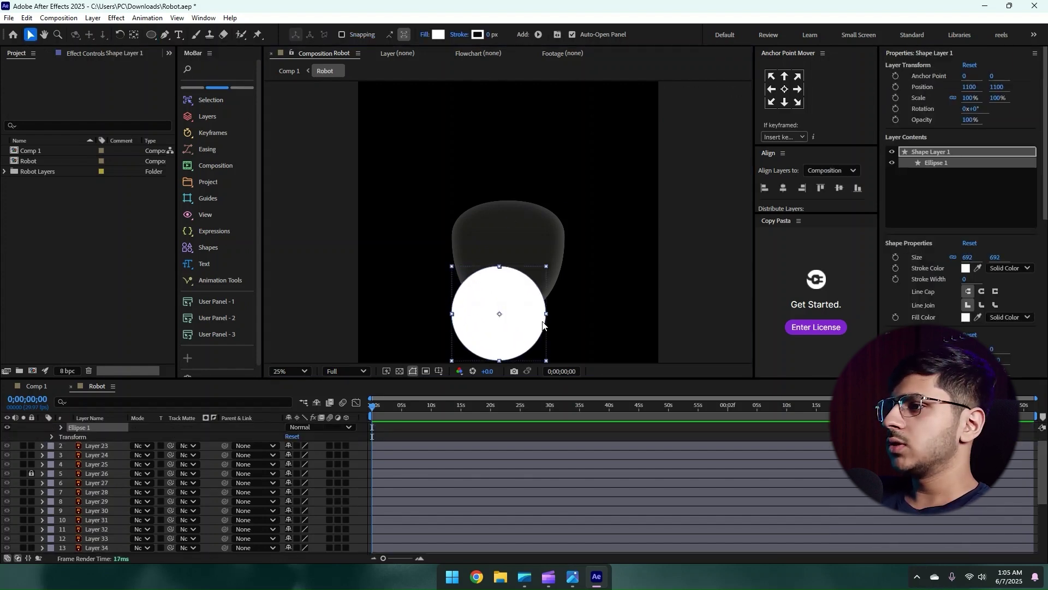
{"action": "left_click_drag", "start_coordinate": [543, 323], "coordinate": [559, 318]}
{"action": "left_click", "coordinate": [783, 91]}
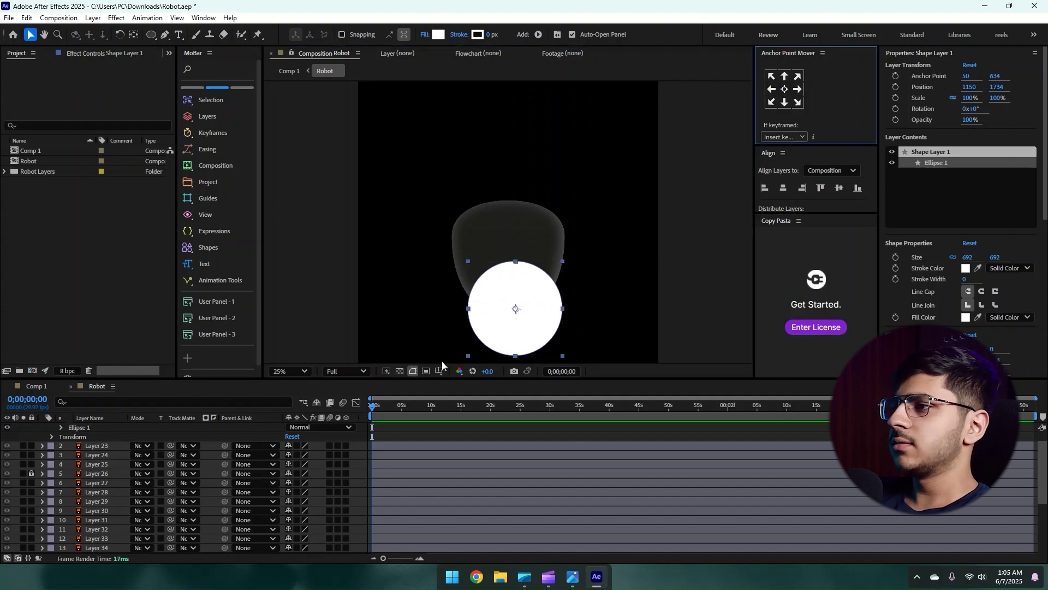
Step: Move the circle's shape layer directly above the Body layer in the layer stack and deselect it
{"action": "scroll", "coordinate": [120, 427], "scroll_direction": "up", "scroll_amount": 2}
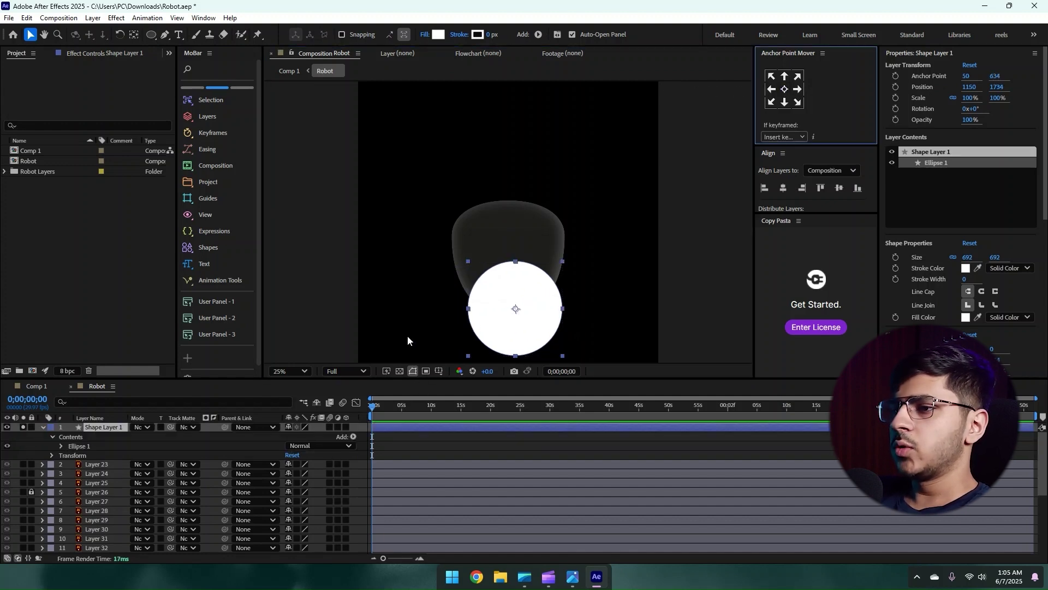
{"action": "left_click_drag", "start_coordinate": [107, 429], "coordinate": [99, 473]}
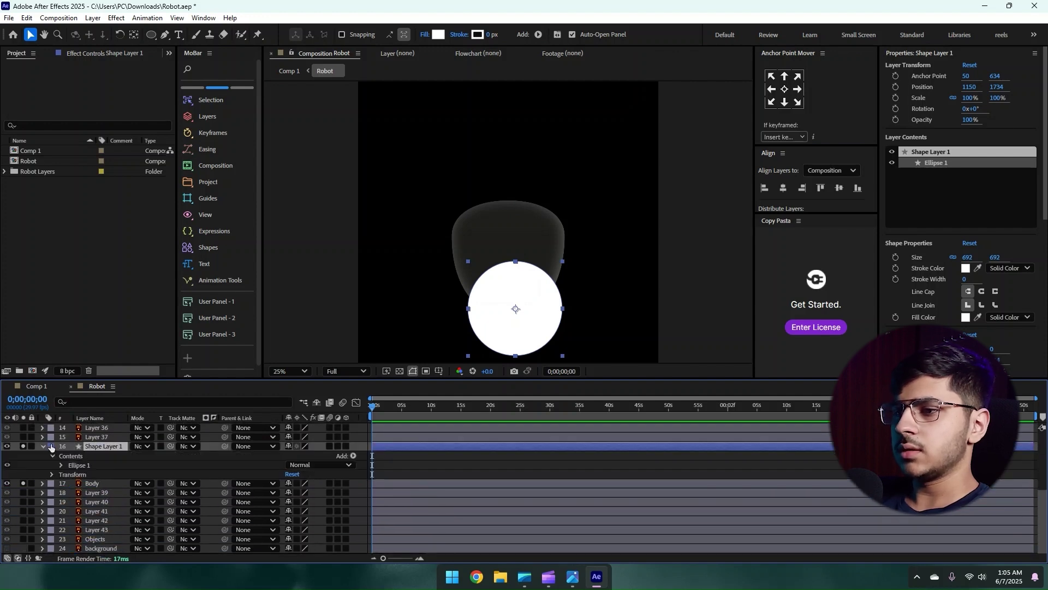
{"action": "left_click", "coordinate": [37, 458]}
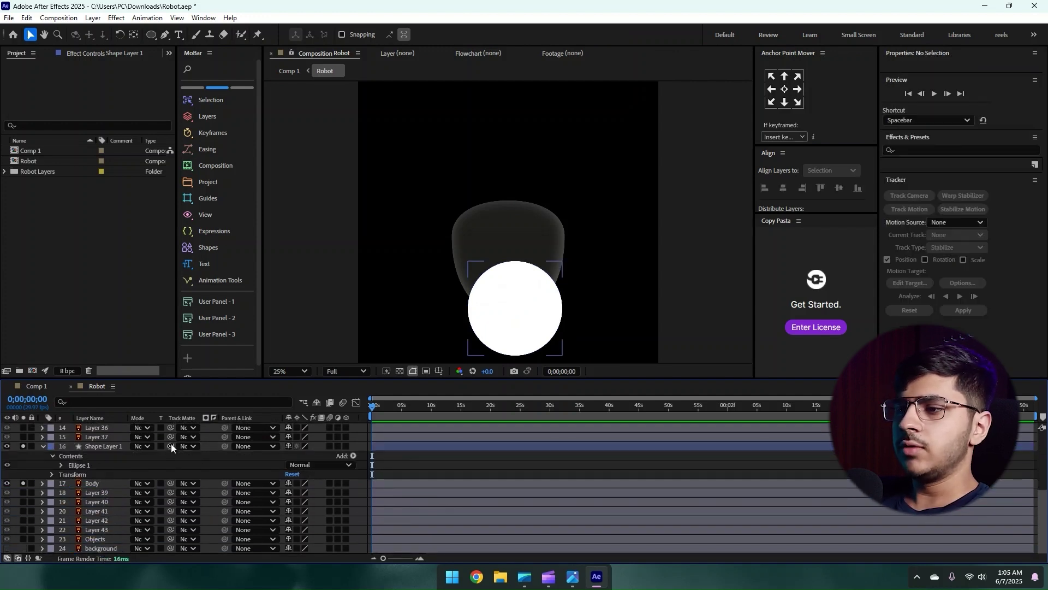
Step: Use the Body layer as the circle's track matte, keeping Body visible and soloed
{"action": "left_click_drag", "start_coordinate": [171, 446], "coordinate": [89, 483]}
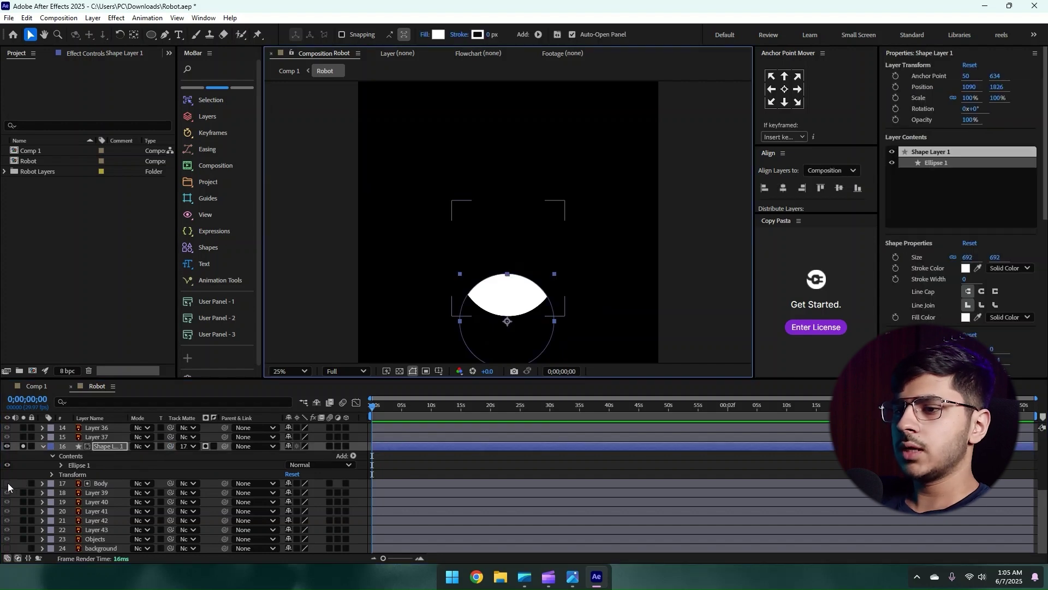
{"action": "left_click", "coordinate": [8, 483]}
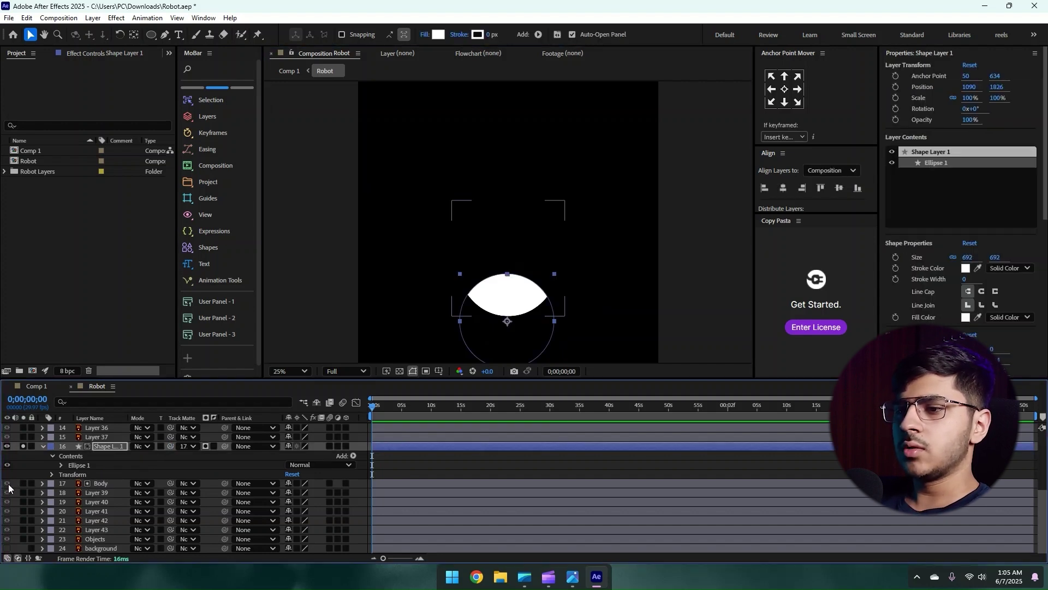
{"action": "left_click", "coordinate": [25, 482]}
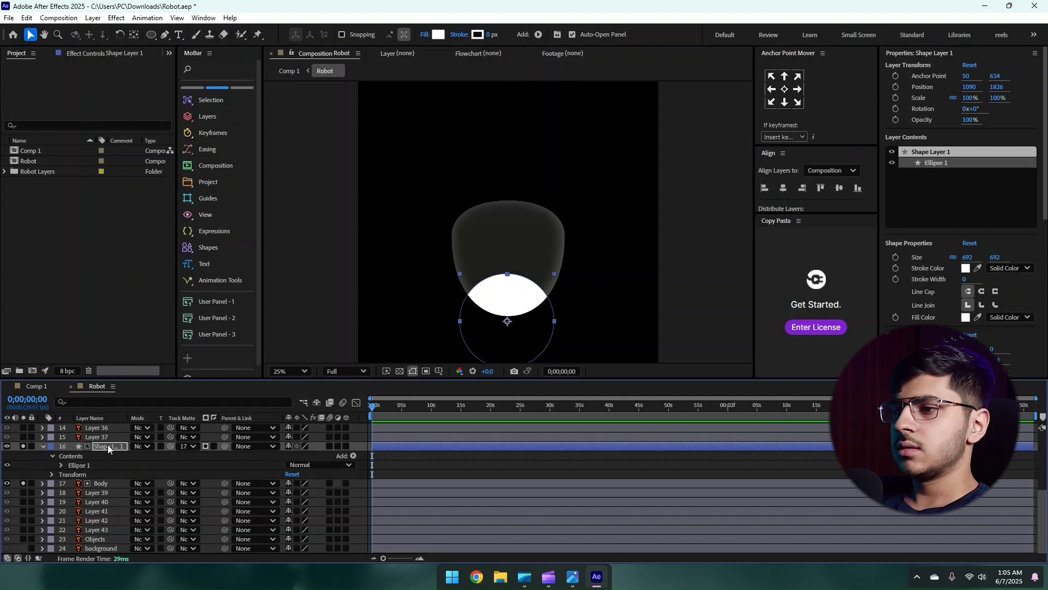
Step: Change the circle's fill type to a radial gradient
{"action": "left_click", "coordinate": [424, 34]}
{"action": "left_click", "coordinate": [525, 258]}
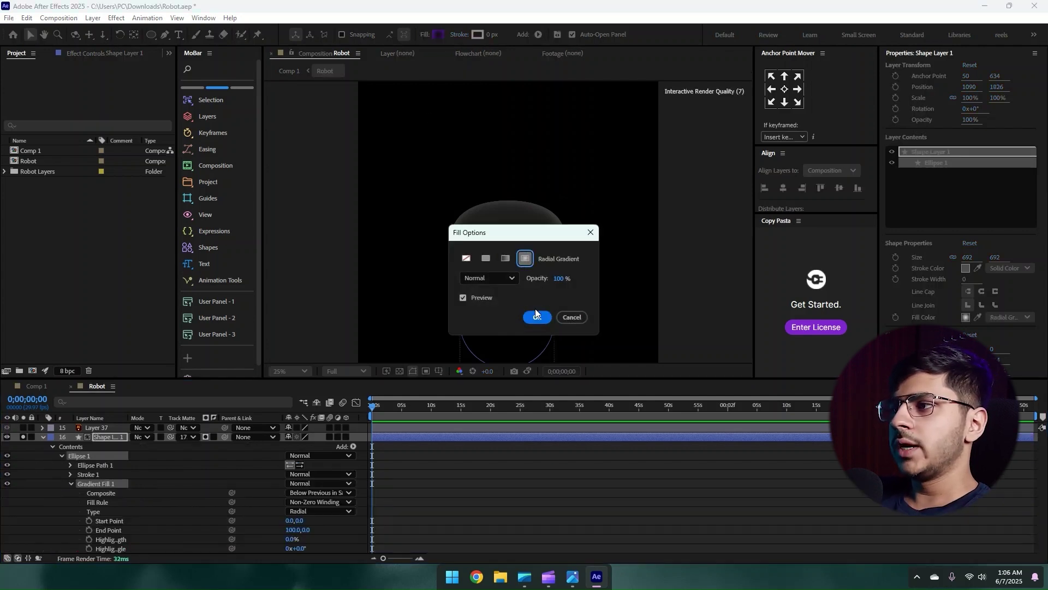
{"action": "left_click", "coordinate": [535, 319]}
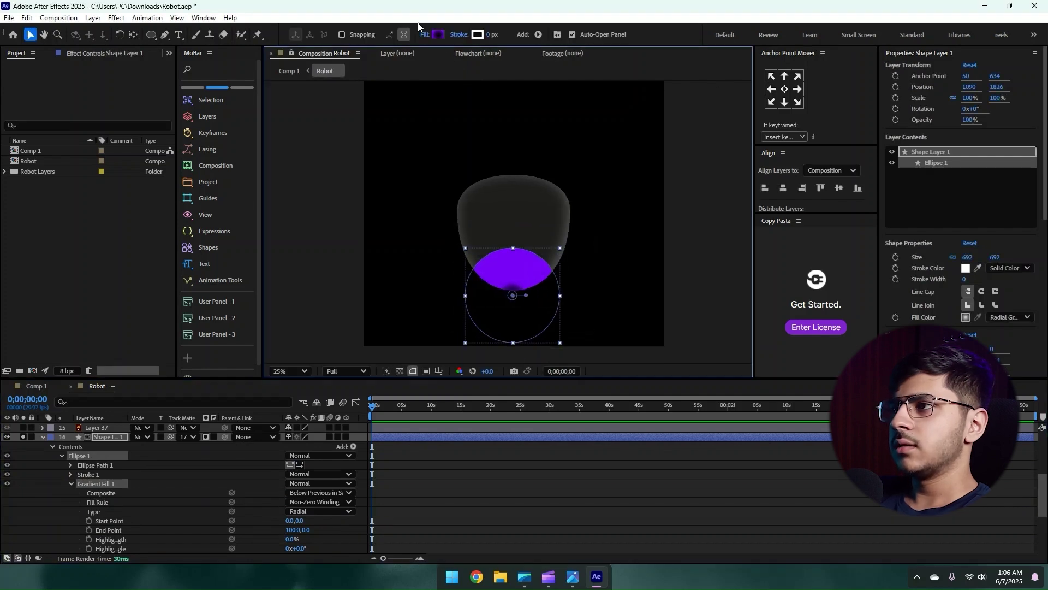
Step: Colour the circle's gradient from white FFFFFF at the centre to black 000000 outside, and shift its midpoint toward the white stop
{"action": "left_click", "coordinate": [439, 34]}
{"action": "left_click_drag", "start_coordinate": [520, 156], "coordinate": [155, 133]}
{"action": "left_click", "coordinate": [249, 194]}
{"action": "left_click_drag", "start_coordinate": [153, 324], "coordinate": [170, 376]}
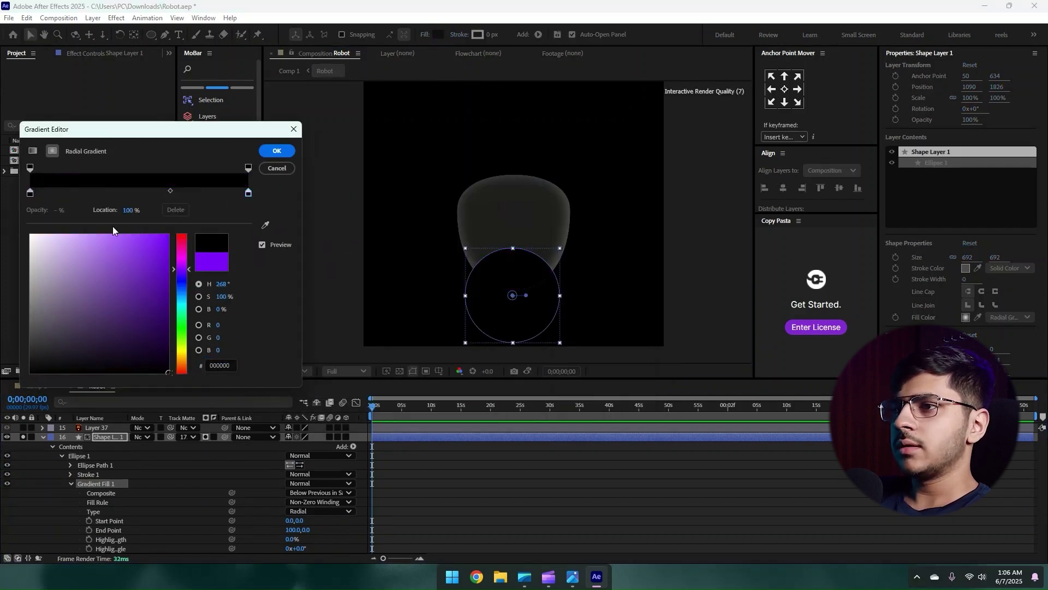
{"action": "left_click", "coordinate": [30, 194]}
{"action": "left_click_drag", "start_coordinate": [93, 282], "coordinate": [30, 234]}
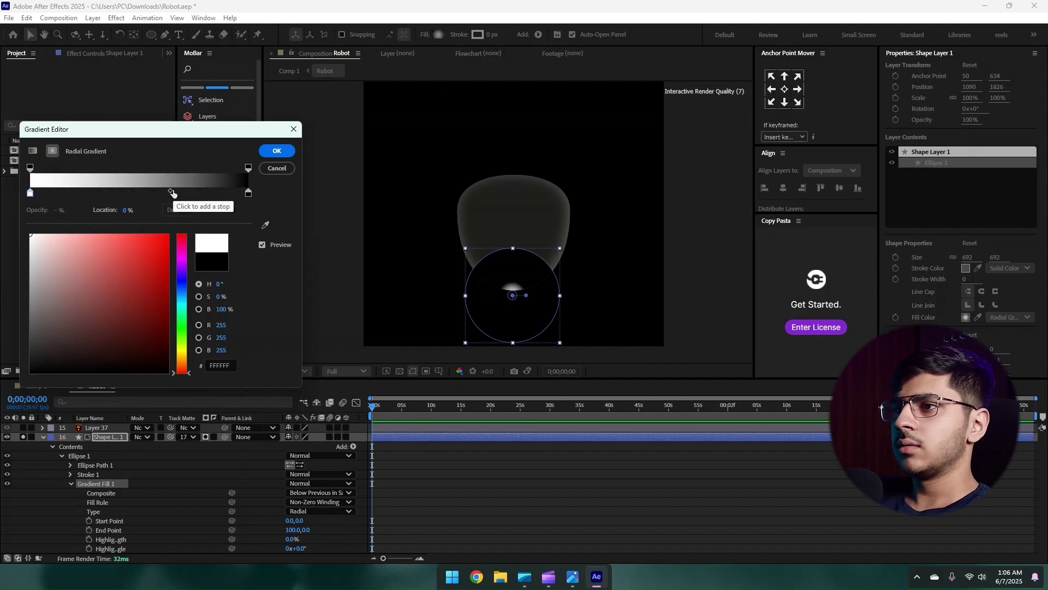
{"action": "left_click_drag", "start_coordinate": [171, 191], "coordinate": [116, 191]}
{"action": "left_click", "coordinate": [275, 150]}
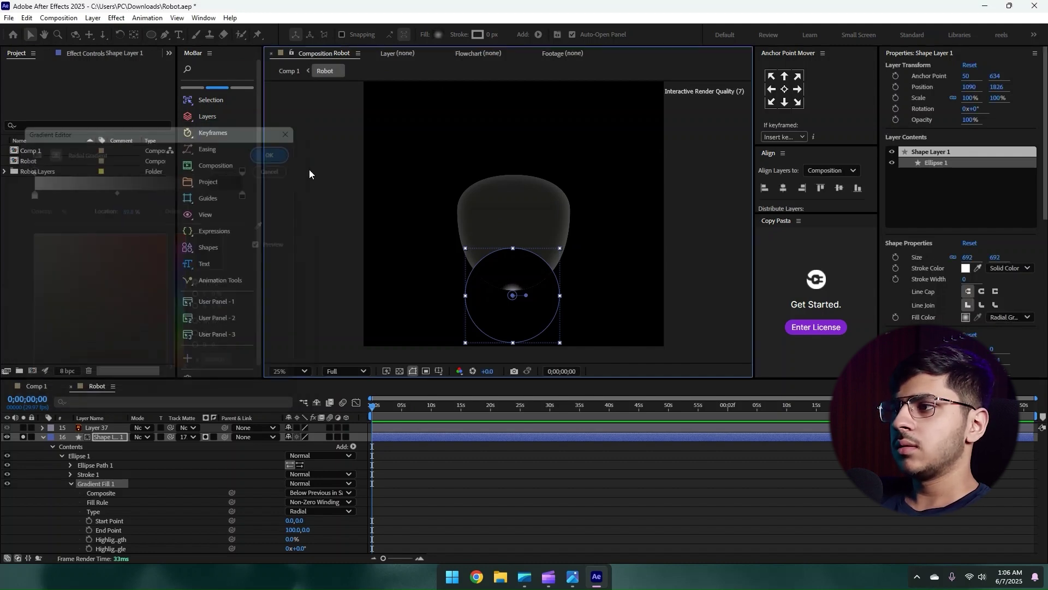
Step: Spread the circle's gradient from start point 12, -16 to end point 272, -36 and set the layer's blending mode to Color Dodge
{"action": "mouse_move", "coordinate": [514, 295]}
{"action": "left_mouse_down"}
{"action": "mouse_move", "coordinate": [550, 291]}
{"action": "mouse_move", "coordinate": [518, 293]}
{"action": "left_mouse_up"}
{"action": "left_click", "coordinate": [139, 437]}
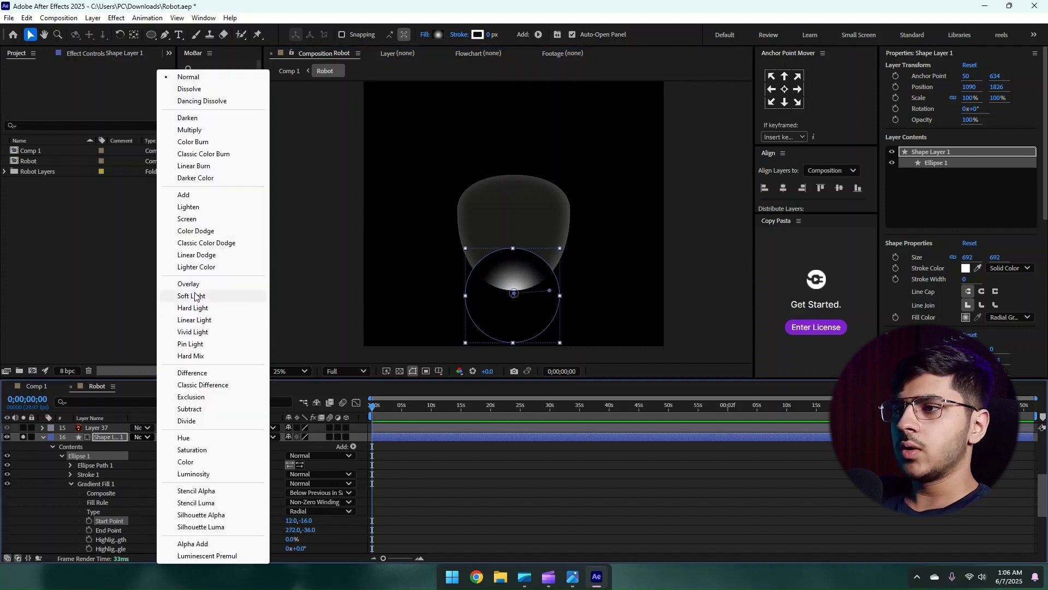
{"action": "left_click", "coordinate": [192, 230]}
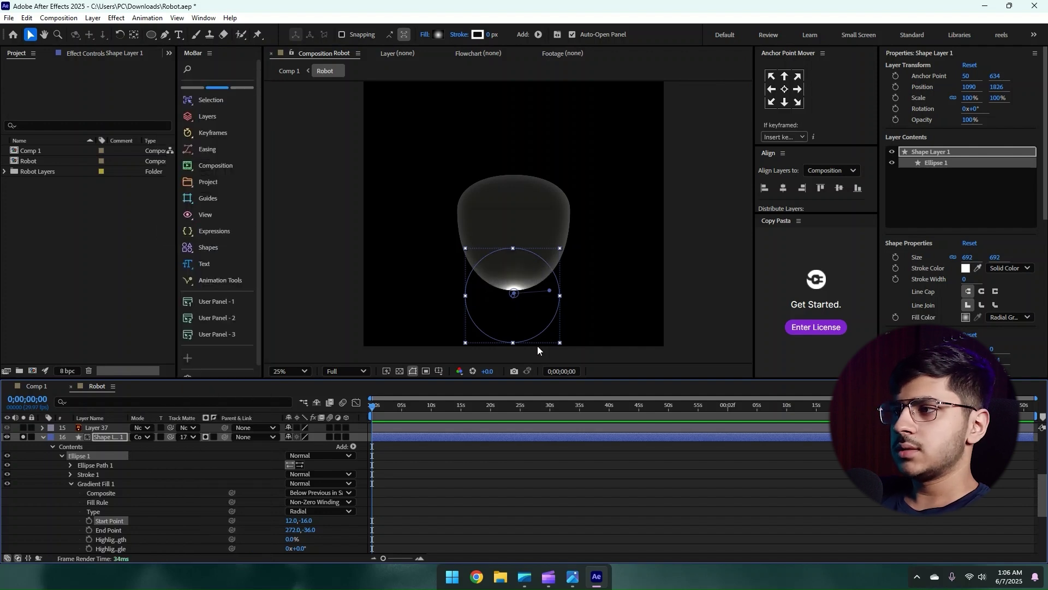
Step: Raise the circle slightly, extend its gradient's end point to 556, -120, and scale the shape layer to 115%
{"action": "left_click_drag", "start_coordinate": [521, 330], "coordinate": [521, 324]}
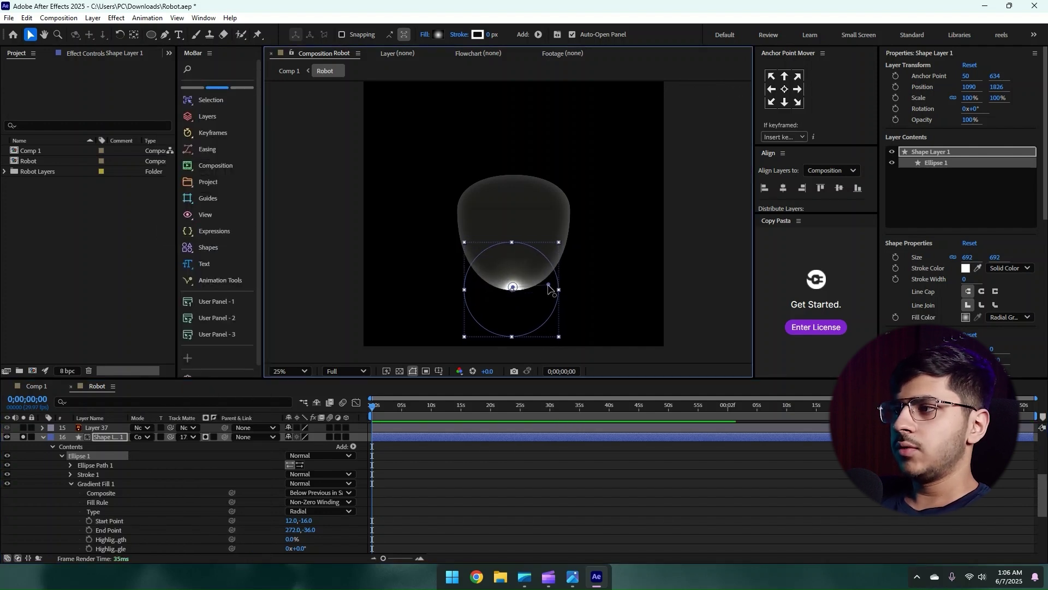
{"action": "left_click_drag", "start_coordinate": [549, 285], "coordinate": [587, 273]}
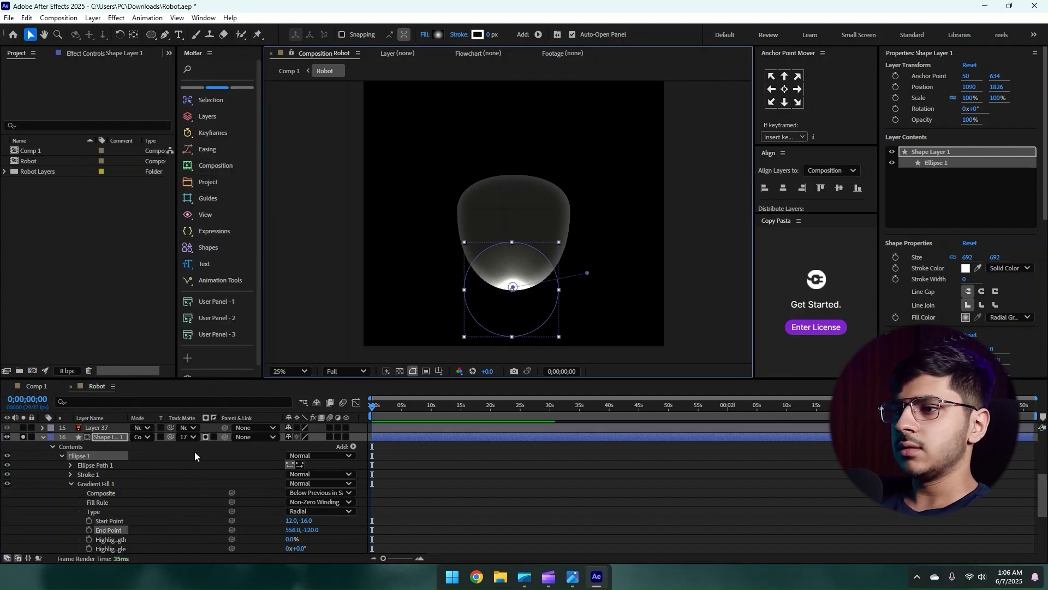
{"action": "key", "text": "s"}
{"action": "mouse_move", "coordinate": [304, 474]}
{"action": "left_mouse_down"}
{"action": "mouse_move", "coordinate": [372, 474]}
{"action": "mouse_move", "coordinate": [304, 468]}
{"action": "left_mouse_up"}
{"action": "key", "text": "s"}
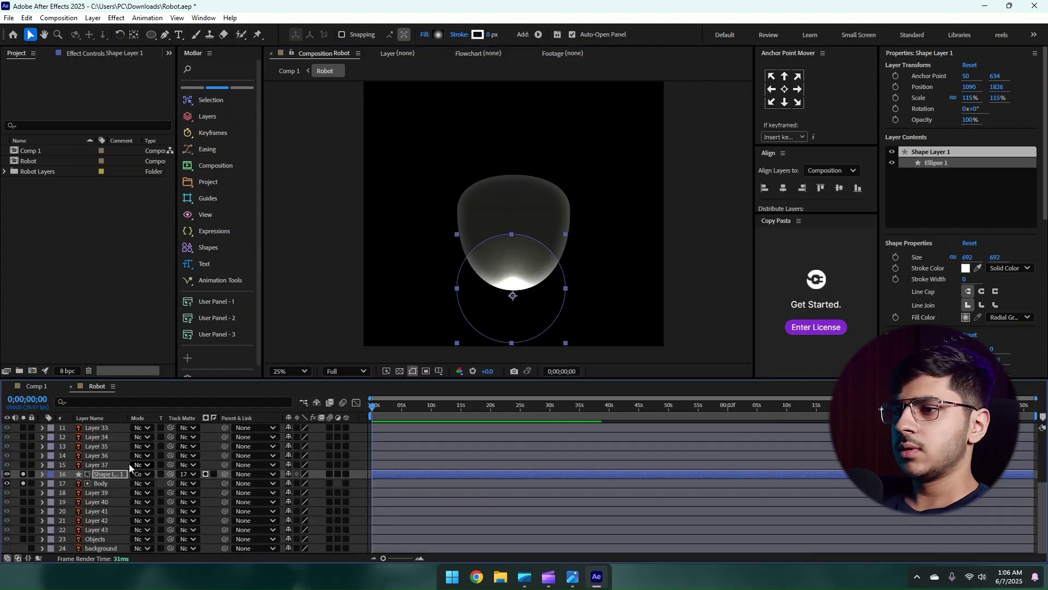
Step: Shorten the circle's radial gradient so the light fades out before the circle's edge, and deselect the layer
{"action": "left_click", "coordinate": [455, 271]}
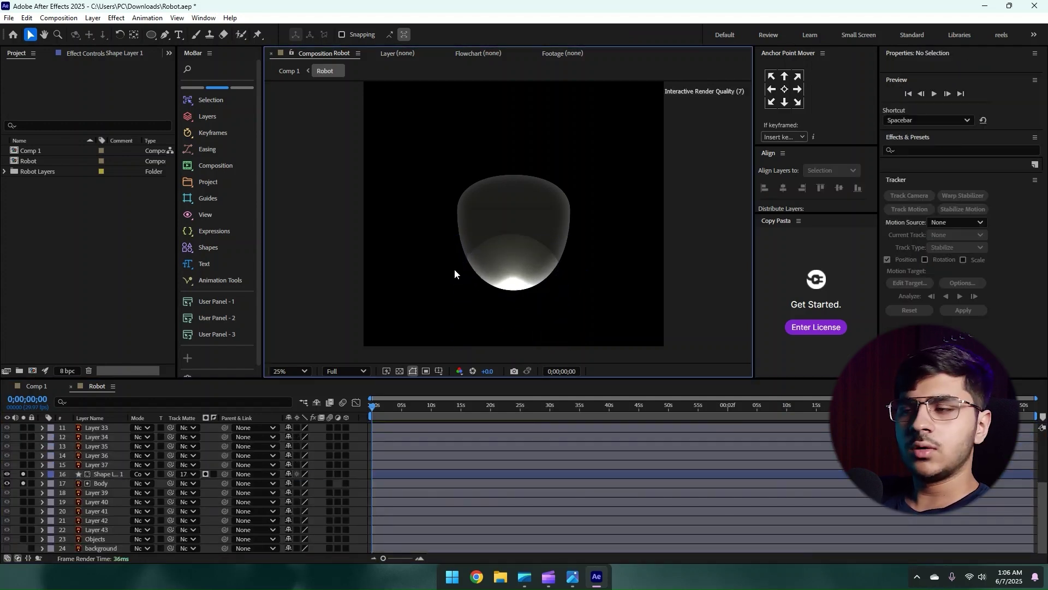
{"action": "left_click", "coordinate": [548, 276]}
{"action": "left_click", "coordinate": [518, 269]}
{"action": "left_click_drag", "start_coordinate": [597, 274], "coordinate": [561, 277]}
{"action": "left_click", "coordinate": [573, 266]}
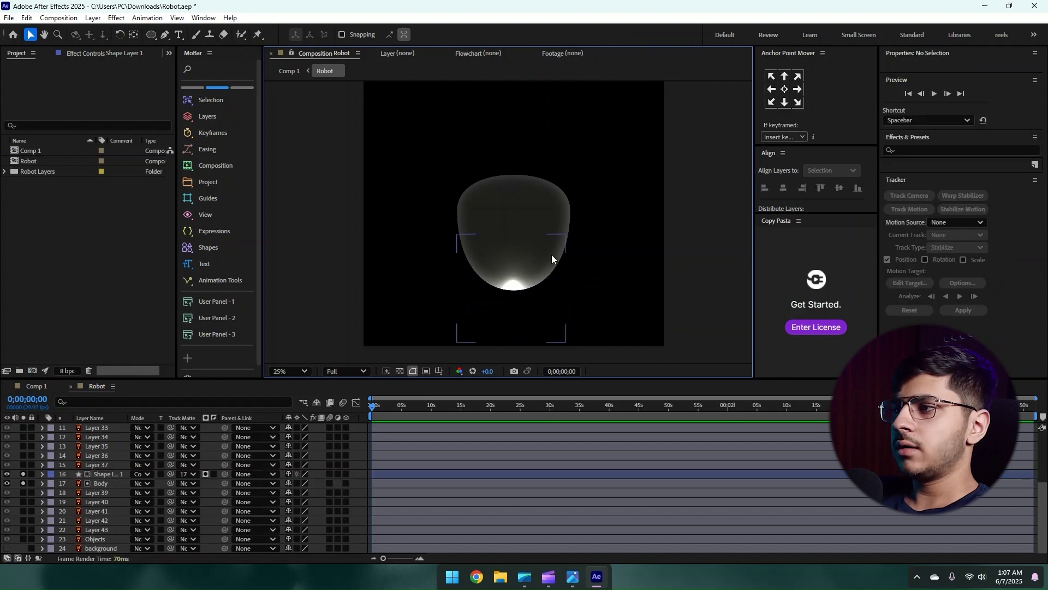
Step: Scale the circle's layer to 133%, reposition it at 1098, 1830, and compare the torso with the Robot.png reference
{"action": "left_click", "coordinate": [529, 297]}
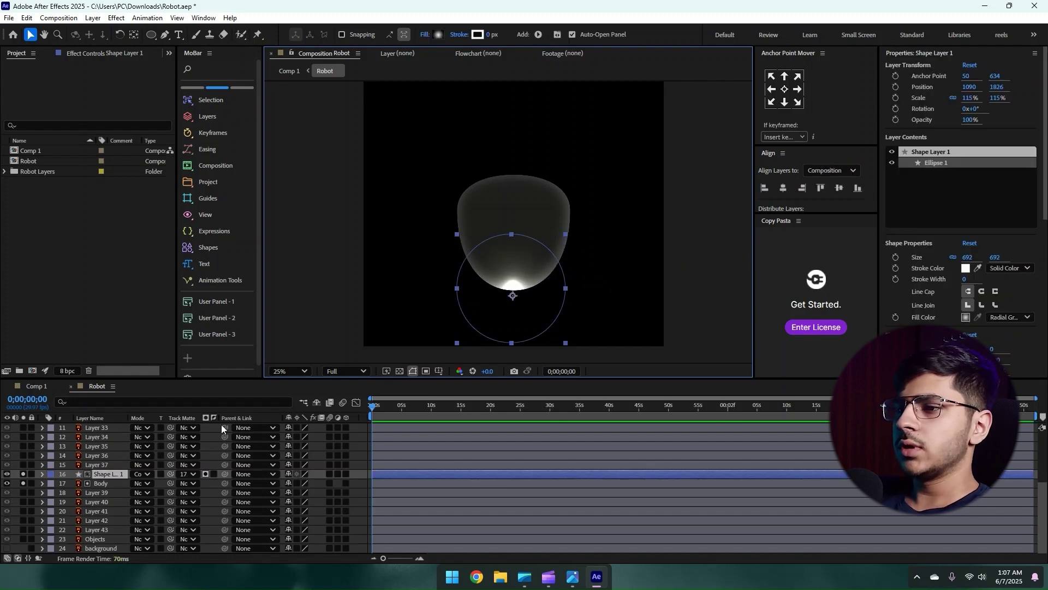
{"action": "key", "text": "s"}
{"action": "left_click_drag", "start_coordinate": [301, 483], "coordinate": [312, 483]}
{"action": "key", "text": "s"}
{"action": "mouse_move", "coordinate": [525, 317]}
{"action": "left_mouse_down"}
{"action": "mouse_move", "coordinate": [529, 306]}
{"action": "mouse_move", "coordinate": [523, 317]}
{"action": "left_mouse_up"}
{"action": "key", "text": "alt+Tab"}
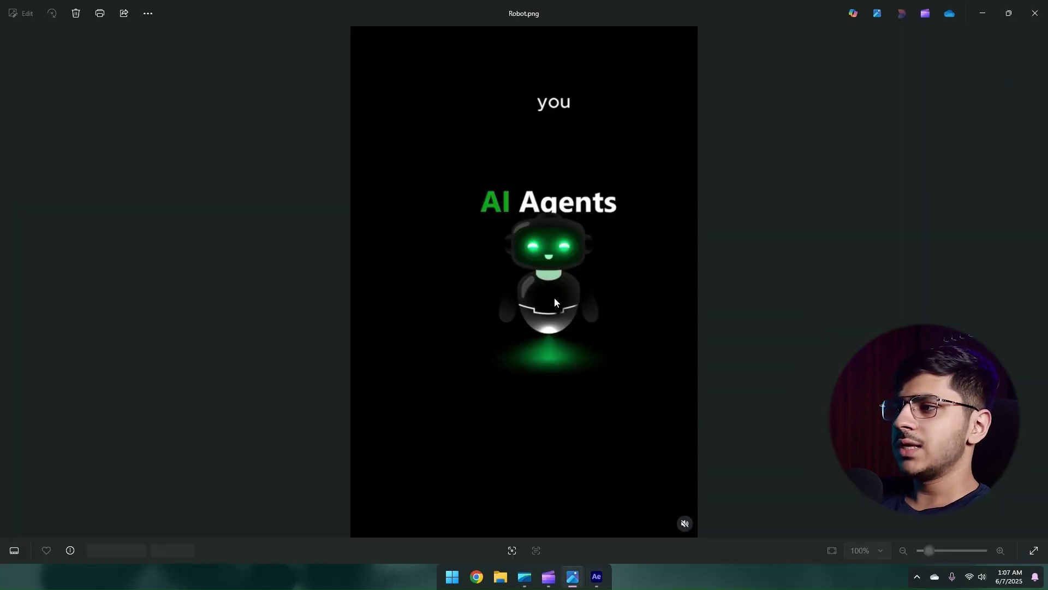
{"action": "key", "text": "alt+Tab"}
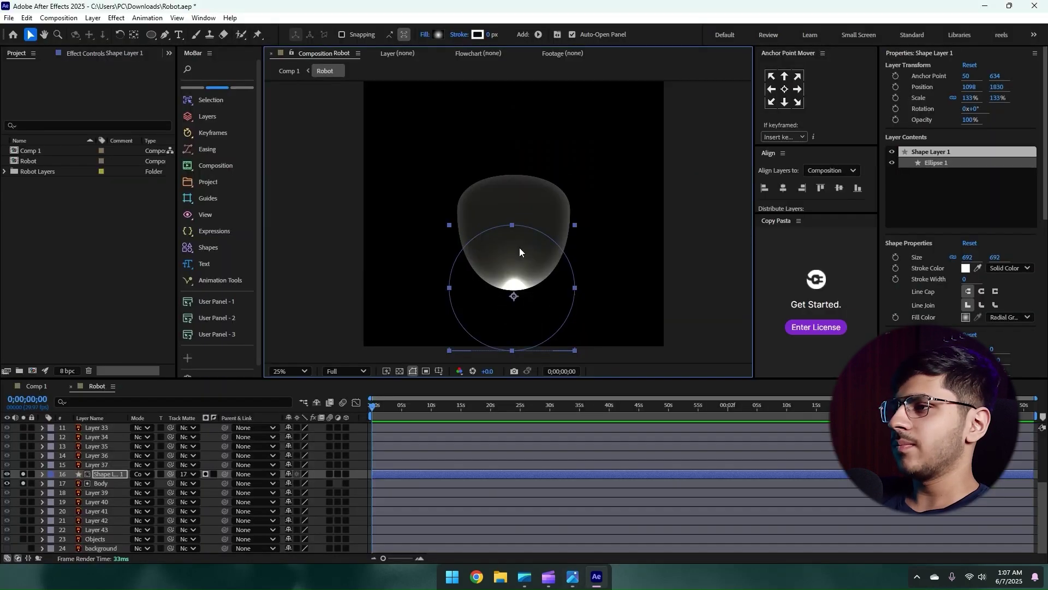
Step: Apply Curves to the Body layer, pull the RGB curve down to darken it, and unsolo the layers to show the whole robot
{"action": "key", "text": "ctrl+space"}
{"action": "type", "text": "curv"}
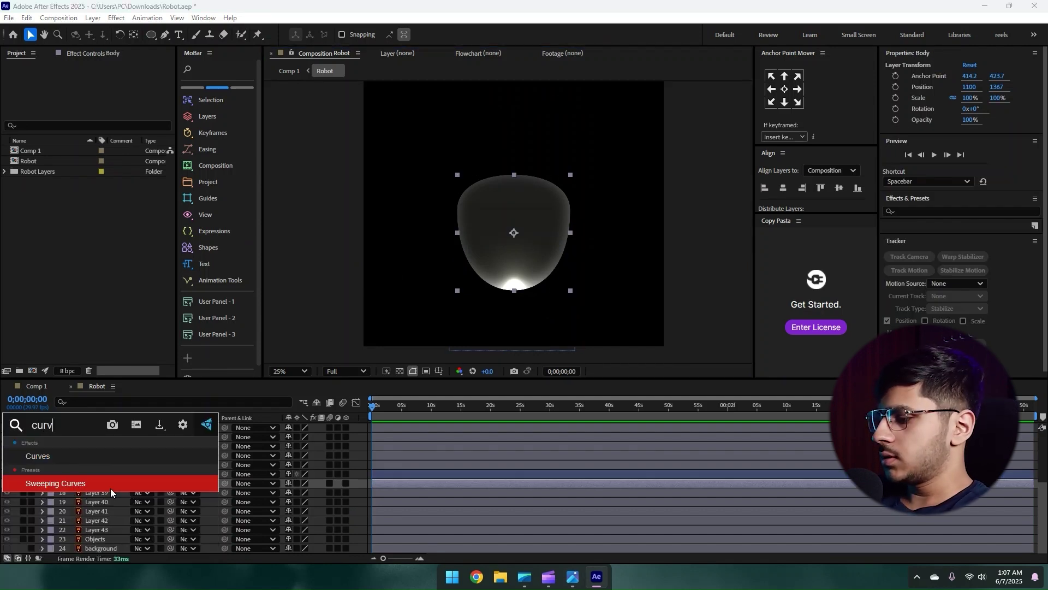
{"action": "key", "text": "Up"}
{"action": "key", "text": "Return"}
{"action": "left_click_drag", "start_coordinate": [96, 182], "coordinate": [111, 202]}
{"action": "left_click", "coordinate": [23, 483]}
{"action": "key", "text": "F2"}
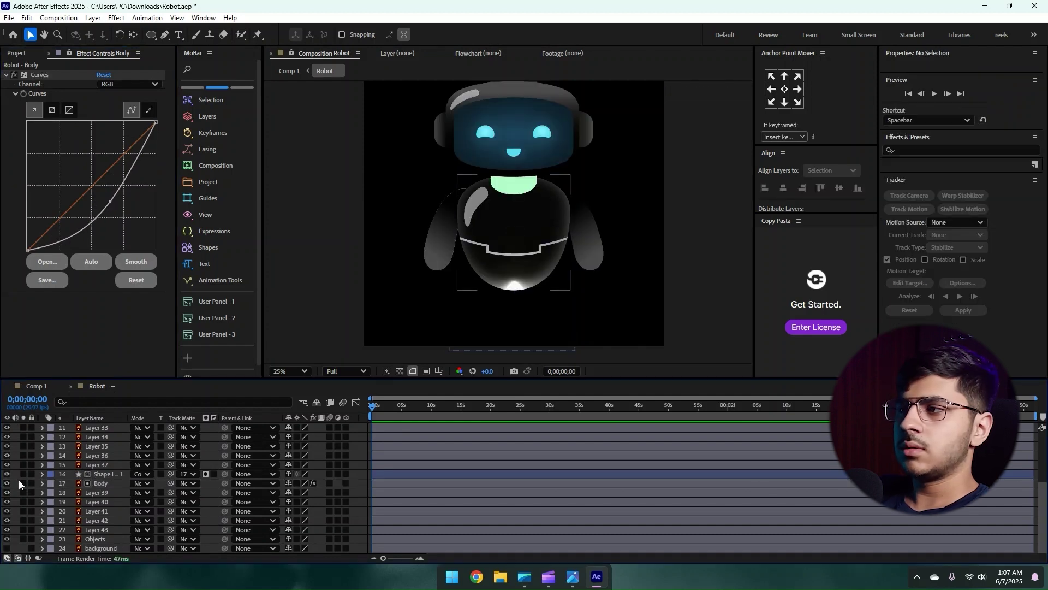
Step: Apply the Tritone effect to the robot's left eye, Layer 31
{"action": "left_click_drag", "start_coordinate": [486, 129], "coordinate": [480, 160]}
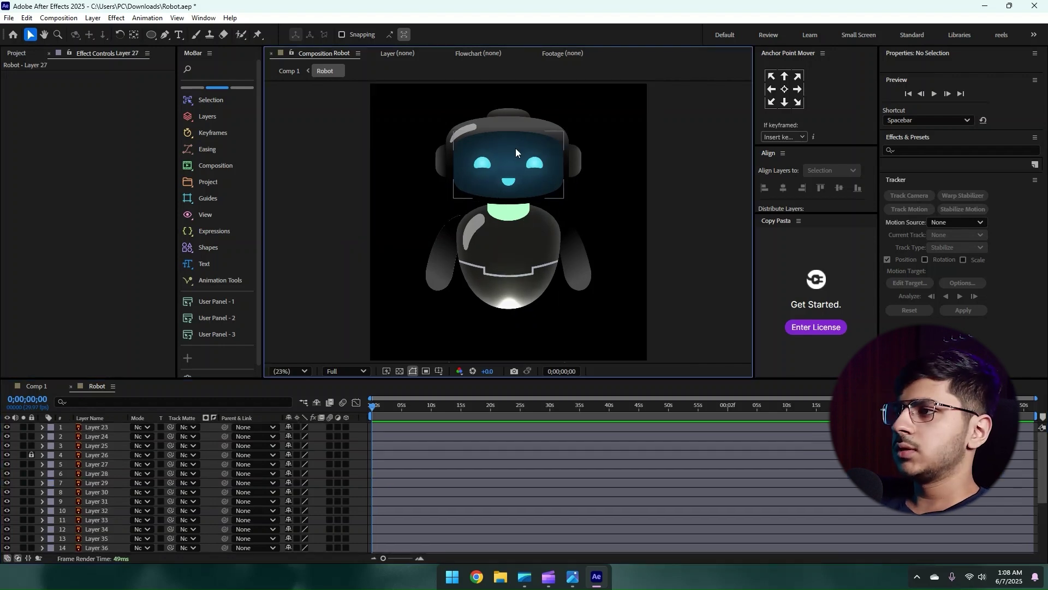
{"action": "scroll", "coordinate": [482, 157], "scroll_direction": "up", "scroll_amount": 3}
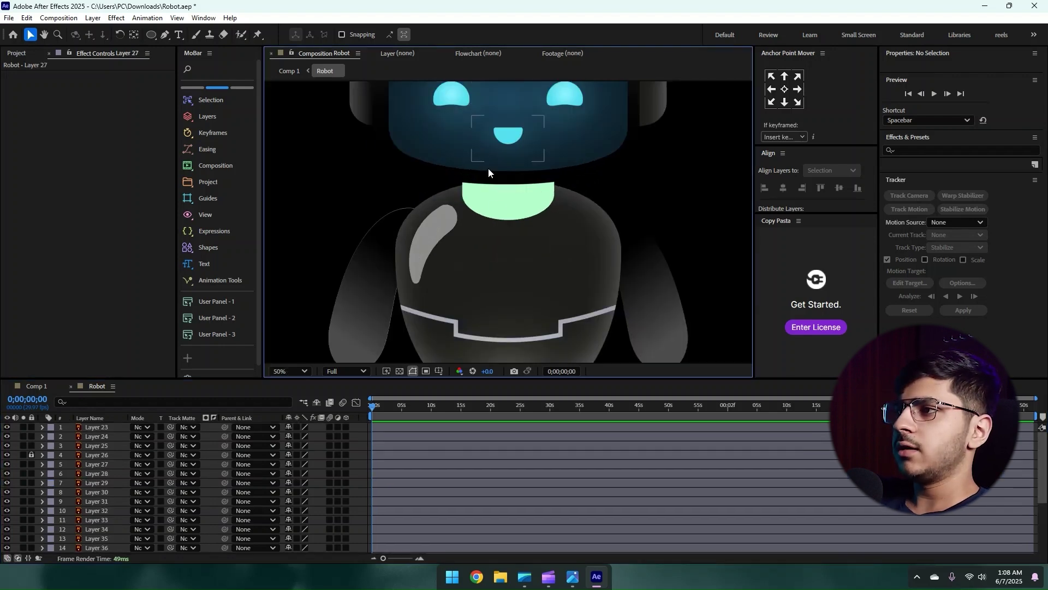
{"action": "left_click_drag", "start_coordinate": [467, 160], "coordinate": [479, 219]}
{"action": "left_click", "coordinate": [472, 189]}
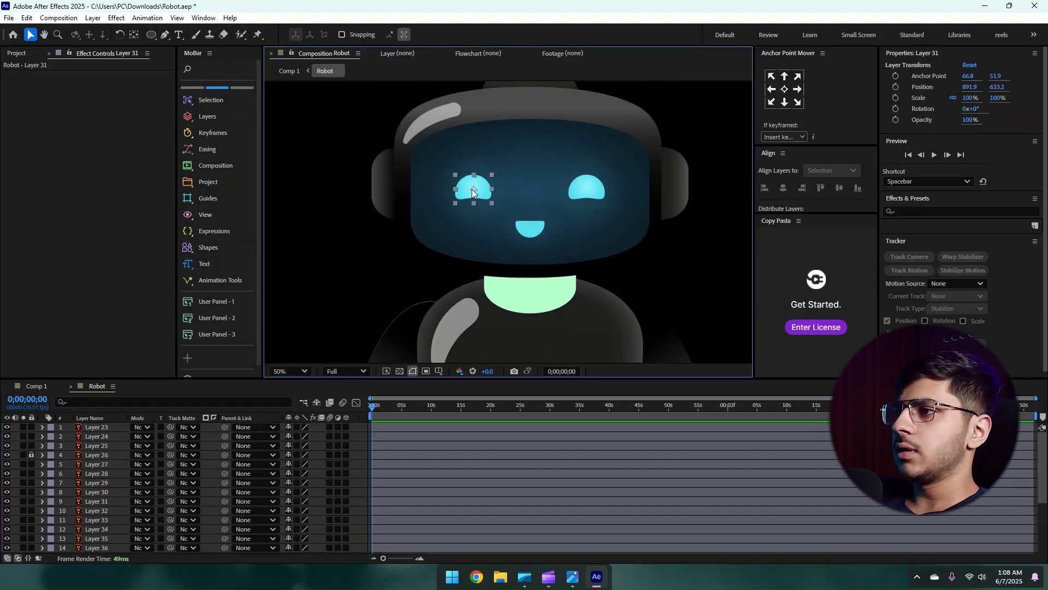
{"action": "key", "text": "ctrl+space"}
{"action": "type", "text": "tri"}
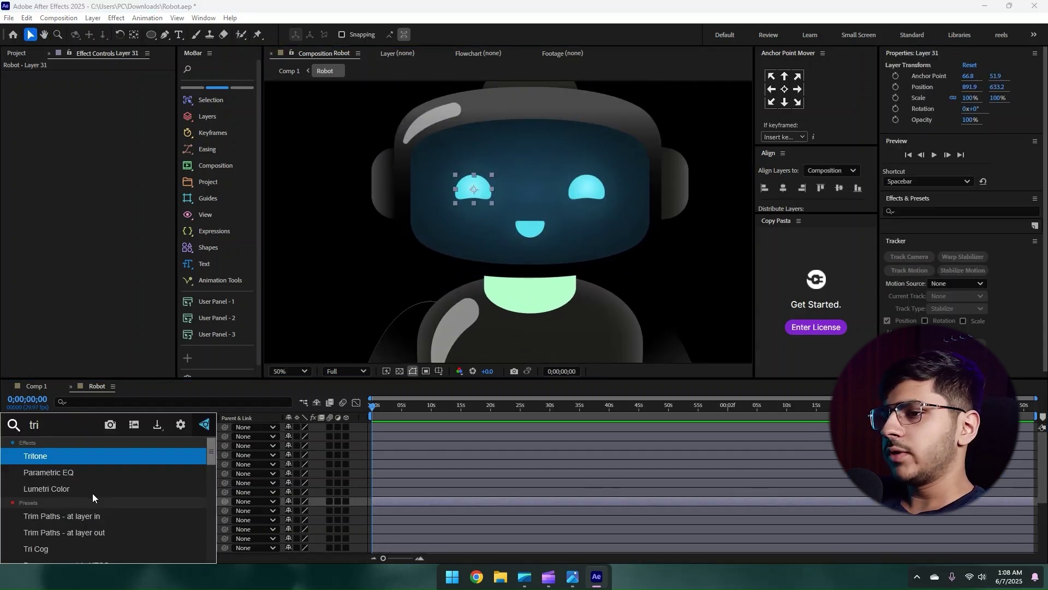
{"action": "key", "text": "Return"}
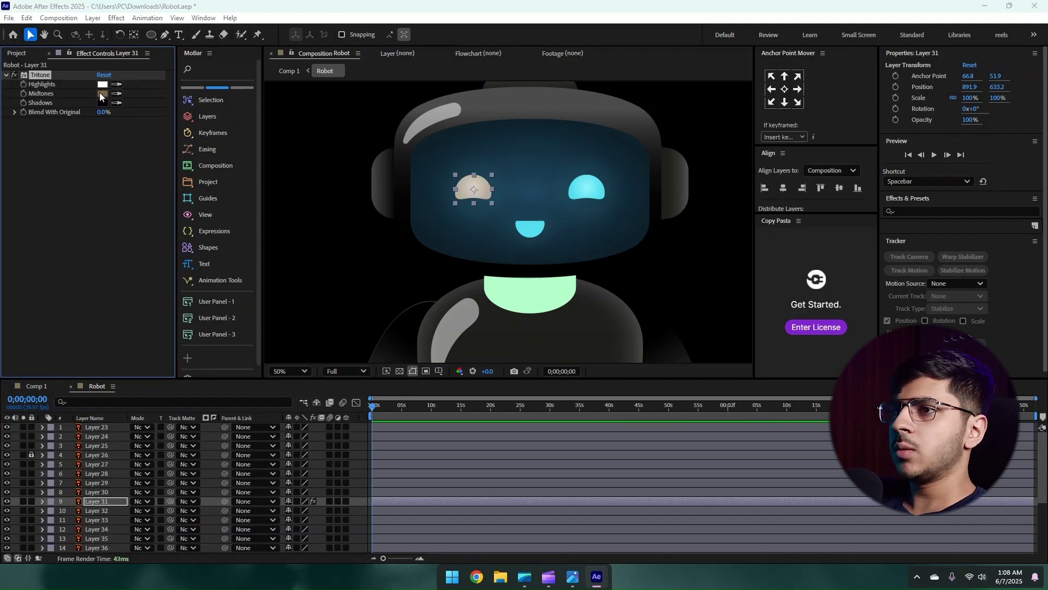
Step: Set the left eye's Tritone midtones to bright green 00FF12
{"action": "left_click", "coordinate": [102, 93]}
{"action": "left_click", "coordinate": [547, 311]}
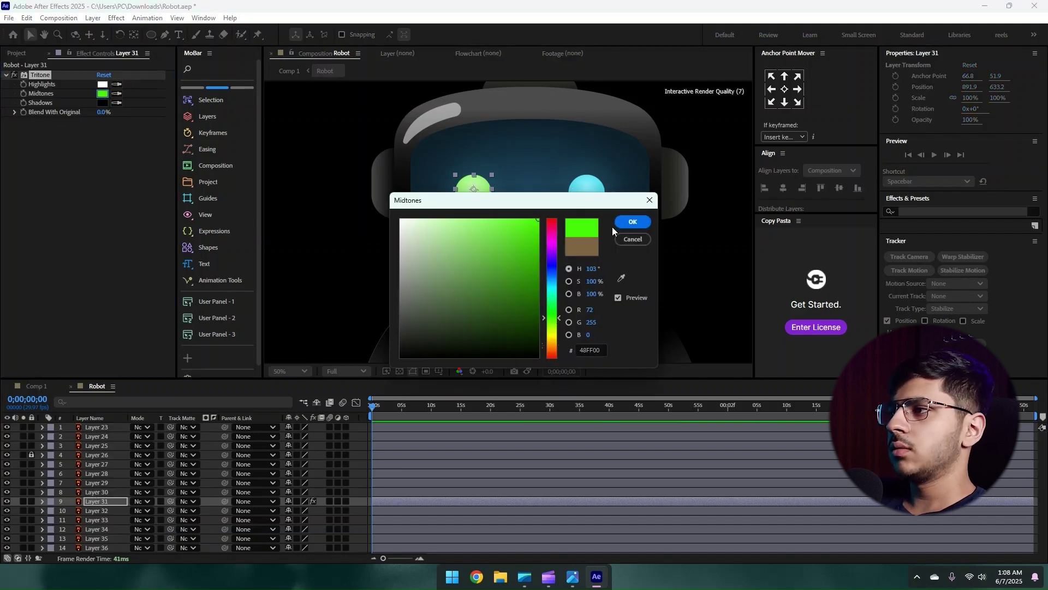
{"action": "left_click", "coordinate": [632, 223]}
{"action": "left_click", "coordinate": [101, 94]}
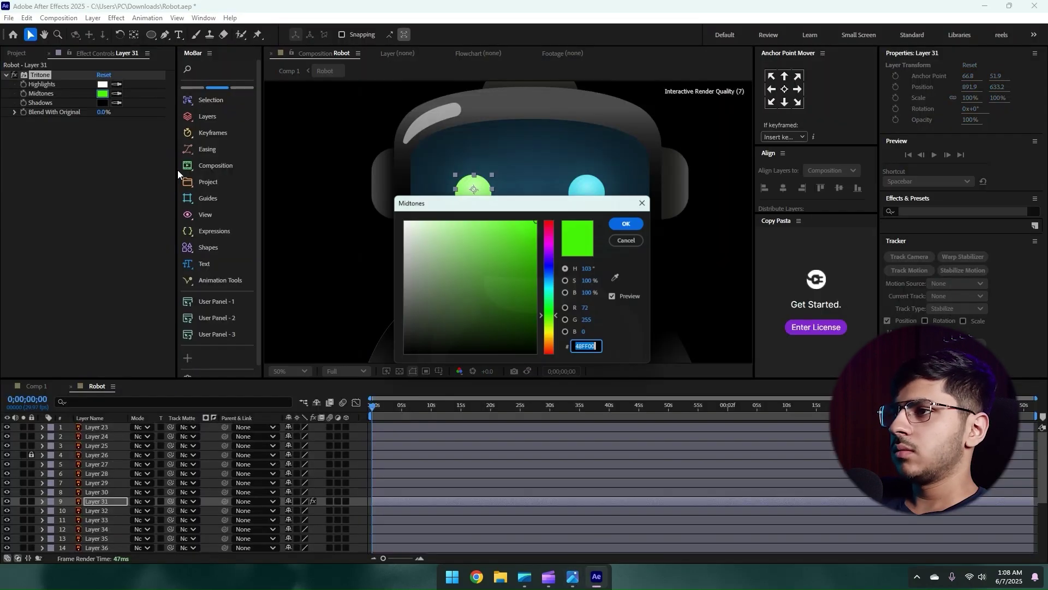
{"action": "left_click", "coordinate": [552, 309]}
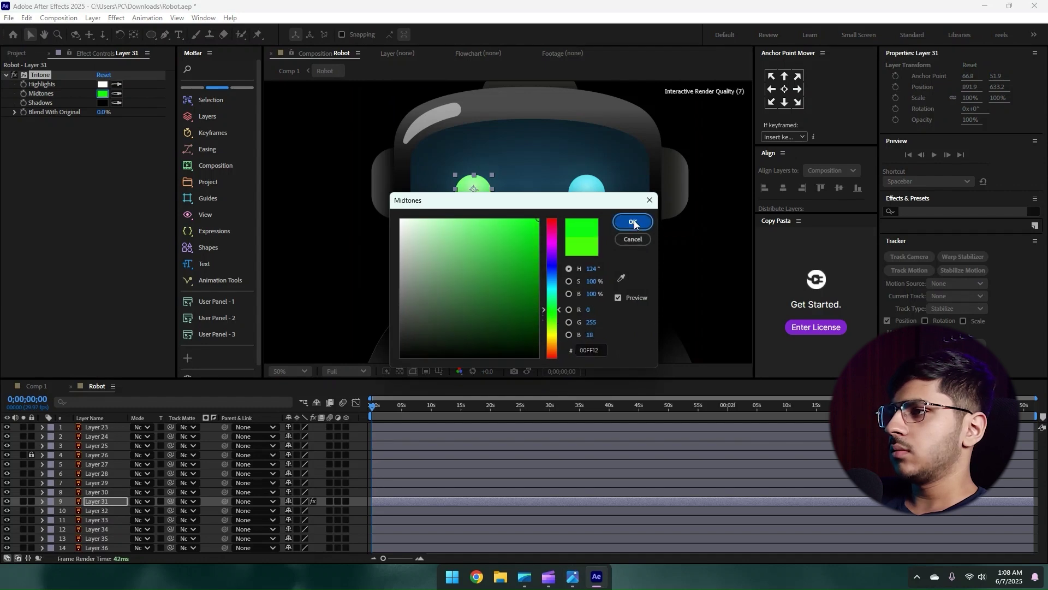
{"action": "key", "text": "Return"}
Step: Try Deep Glow directly on the left eye's Layer 31, inspect its edges up close, and remove the effect
{"action": "key", "text": "ctrl+space"}
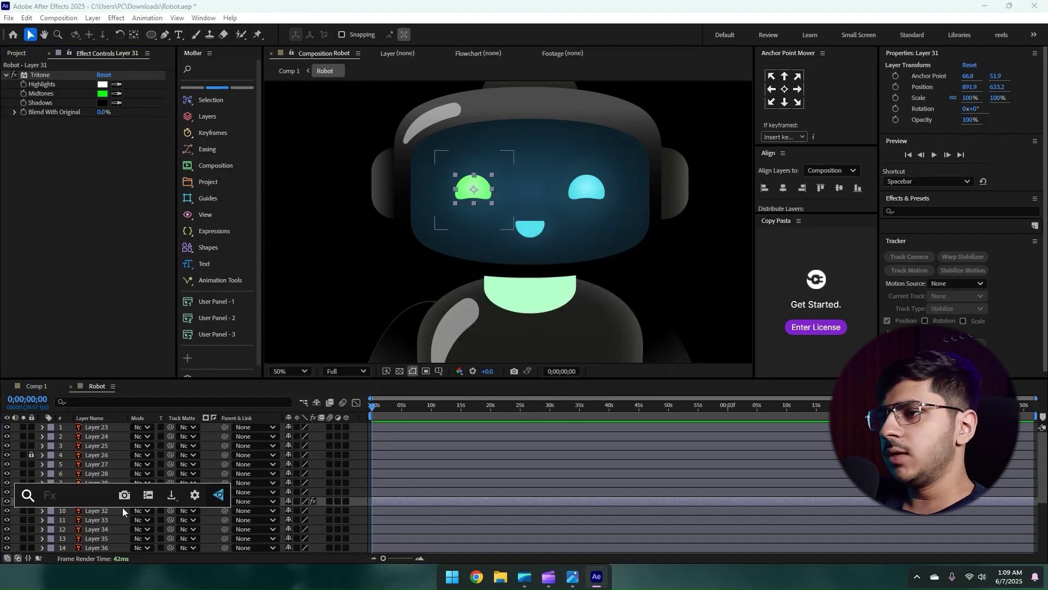
{"action": "type", "text": "dee"}
{"action": "key", "text": "Return"}
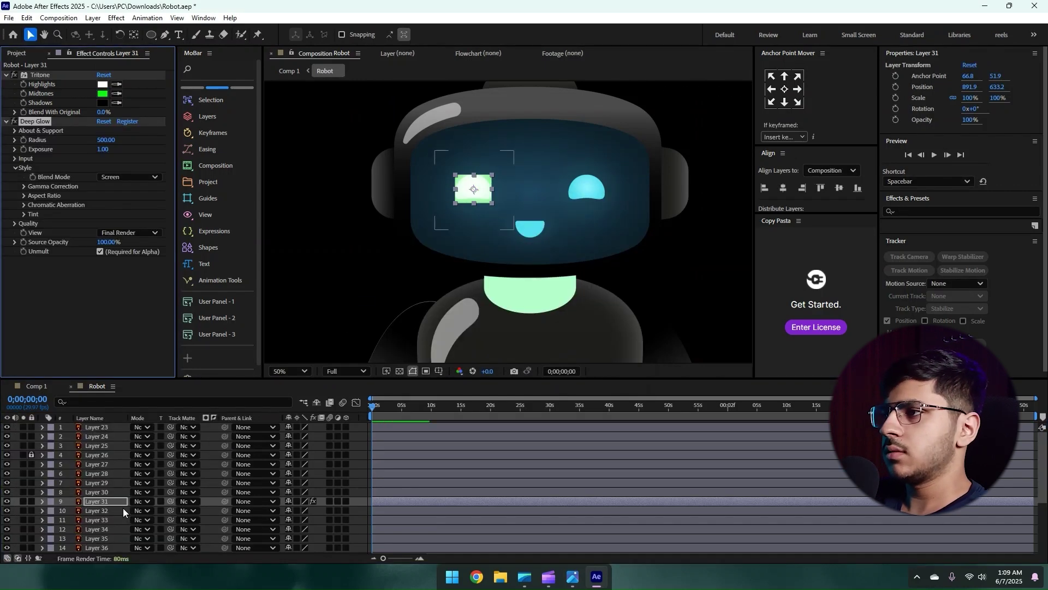
{"action": "key", "text": "period"}
{"action": "left_click_drag", "start_coordinate": [443, 138], "coordinate": [465, 163]}
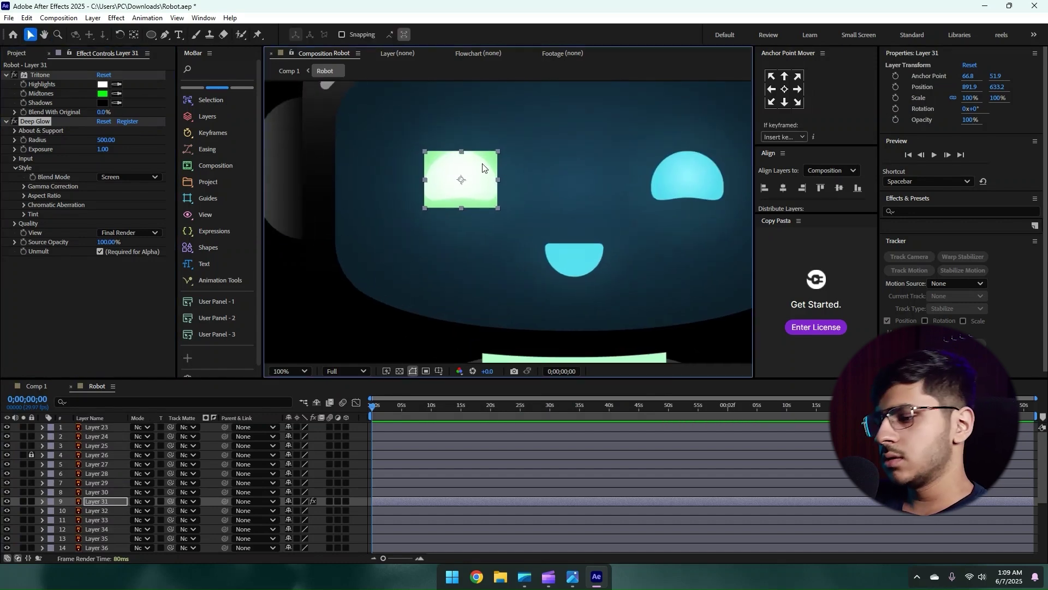
{"action": "key", "text": "Delete"}
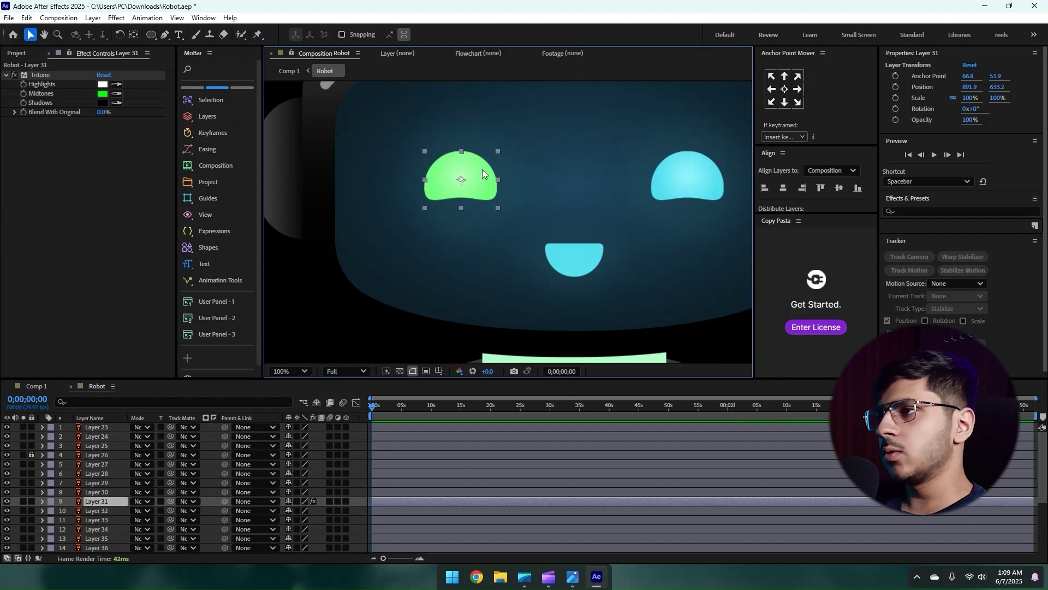
Step: Pre-compose the left eye as Layer 31 Comp 1, moving all attributes into the new composition
{"action": "right_click", "coordinate": [97, 499]}
{"action": "left_click", "coordinate": [140, 426]}
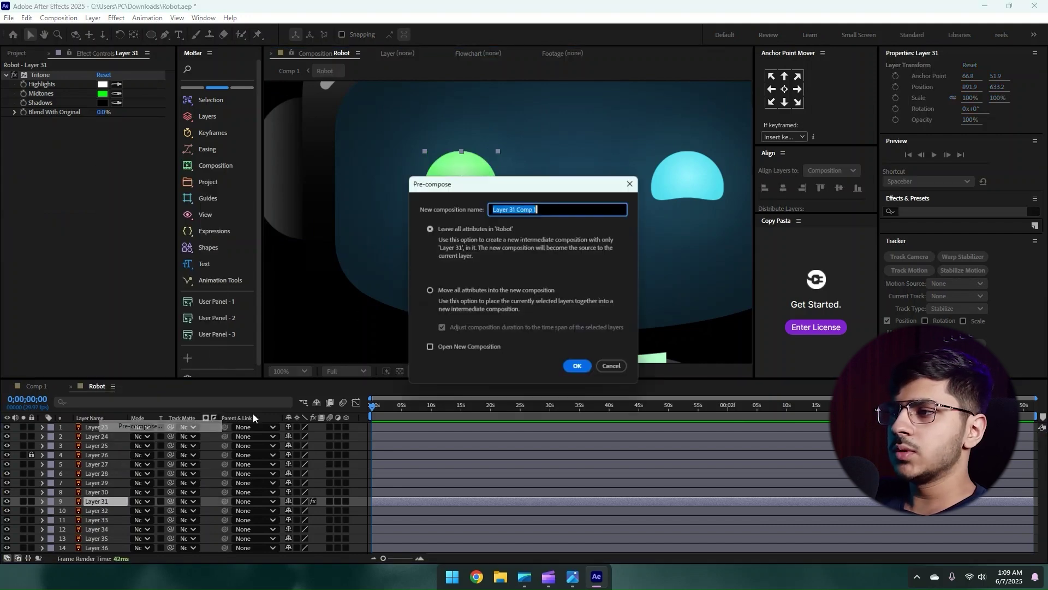
{"action": "left_click", "coordinate": [471, 290]}
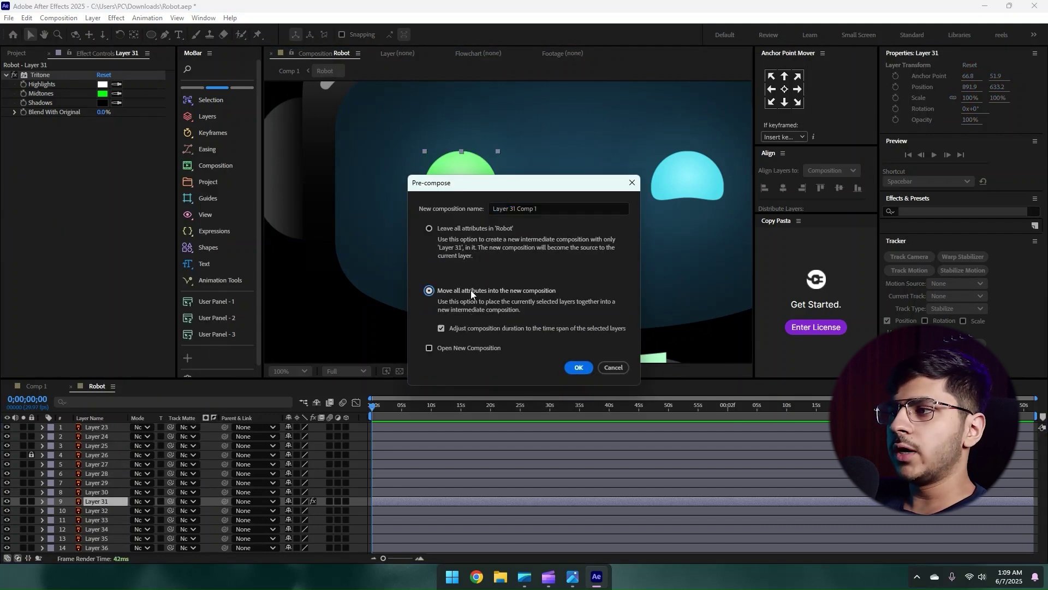
{"action": "left_click", "coordinate": [582, 370]}
Step: Apply Deep Glow to the left eye's precomposition, Layer 31 Comp 1
{"action": "key", "text": "ctrl+space"}
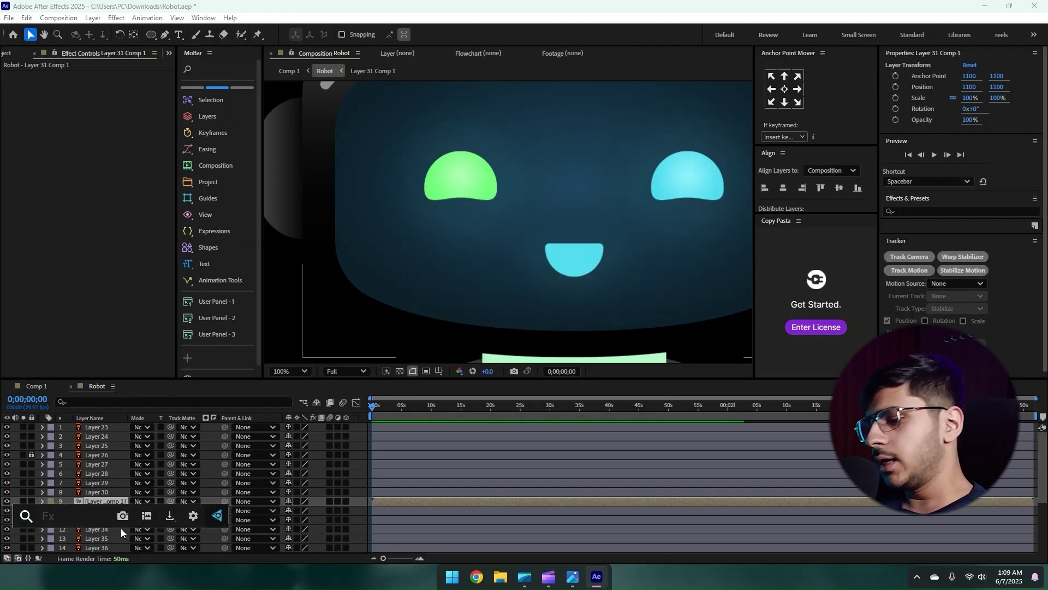
{"action": "type", "text": "deep"}
{"action": "key", "text": "Return"}
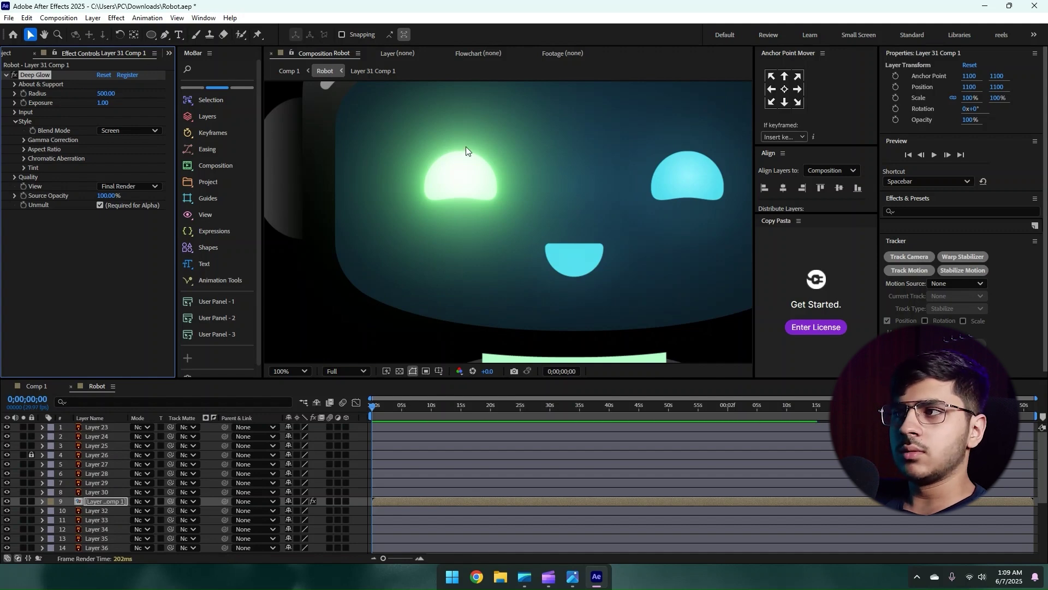
Step: Apply the Tritone effect to the robot's right-hand eye, Layer 27
{"action": "left_click", "coordinate": [99, 512]}
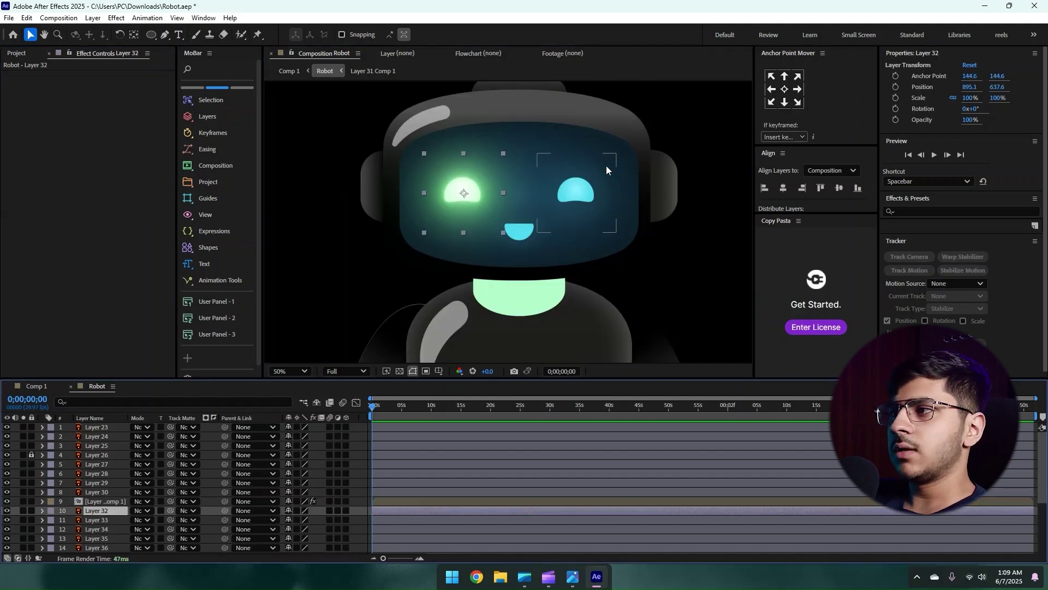
{"action": "left_click", "coordinate": [572, 195]}
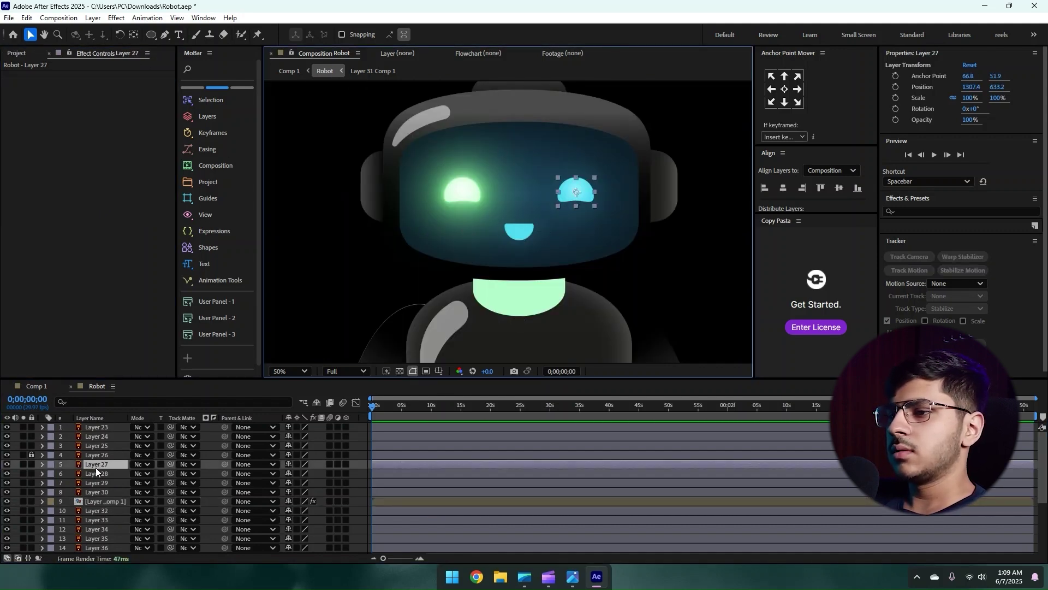
{"action": "key", "text": "ctrl+space"}
{"action": "type", "text": "tri"}
{"action": "key", "text": "Return"}
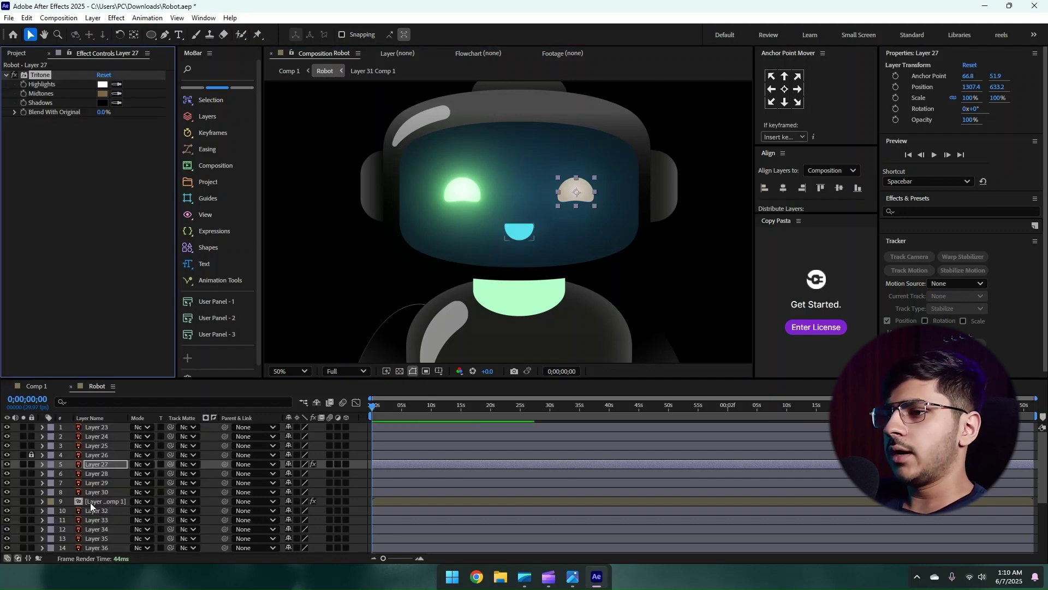
Step: Copy the green Tritone effect from Layer 31 inside Layer 31 Comp 1 and return to the Robot composition
{"action": "double_click", "coordinate": [90, 501]}
{"action": "left_click", "coordinate": [100, 428]}
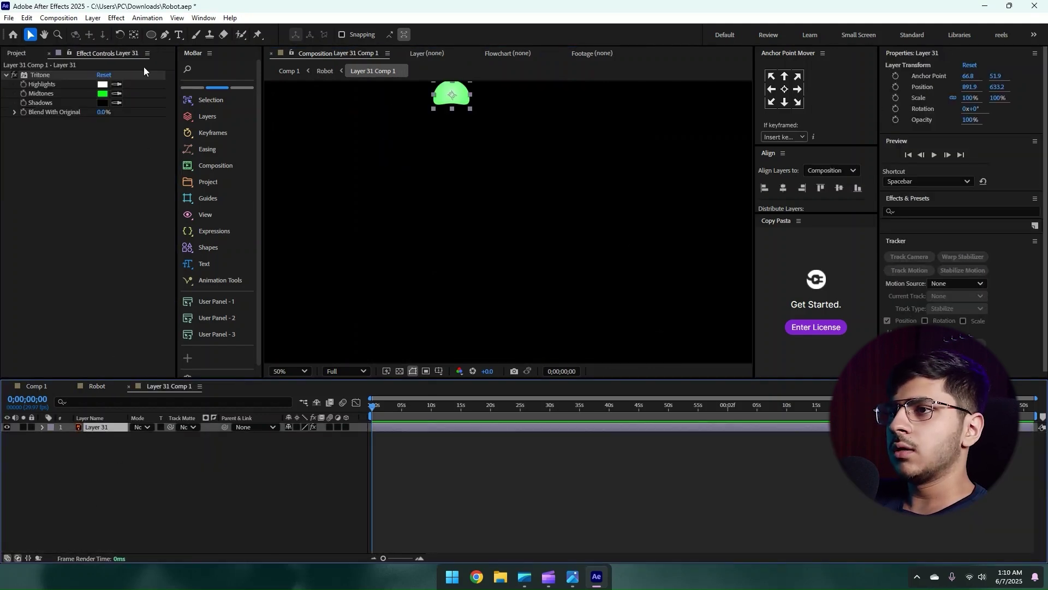
{"action": "left_click", "coordinate": [45, 76]}
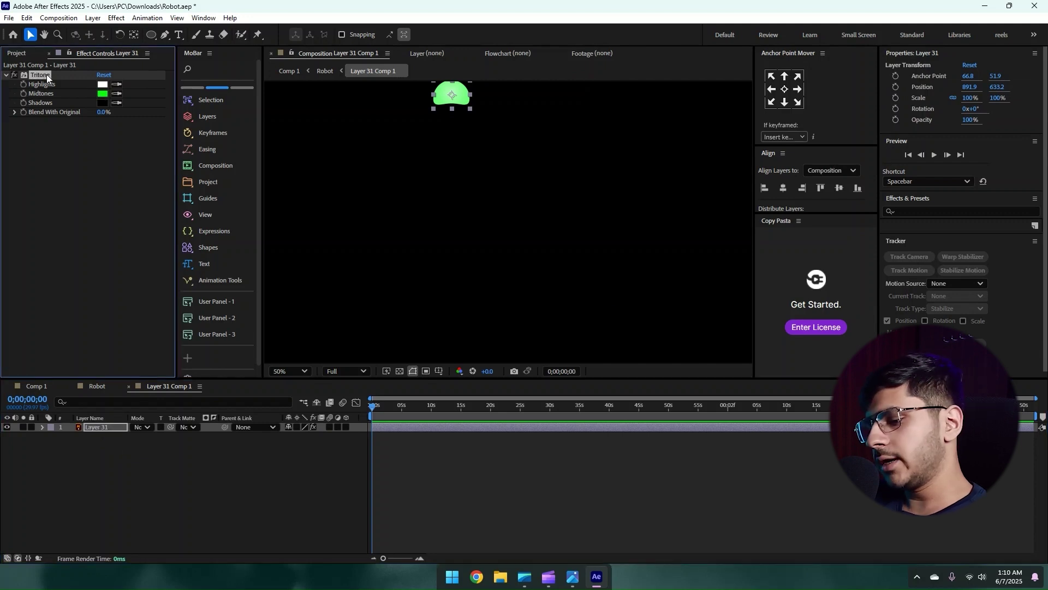
{"action": "left_click", "coordinate": [97, 386]}
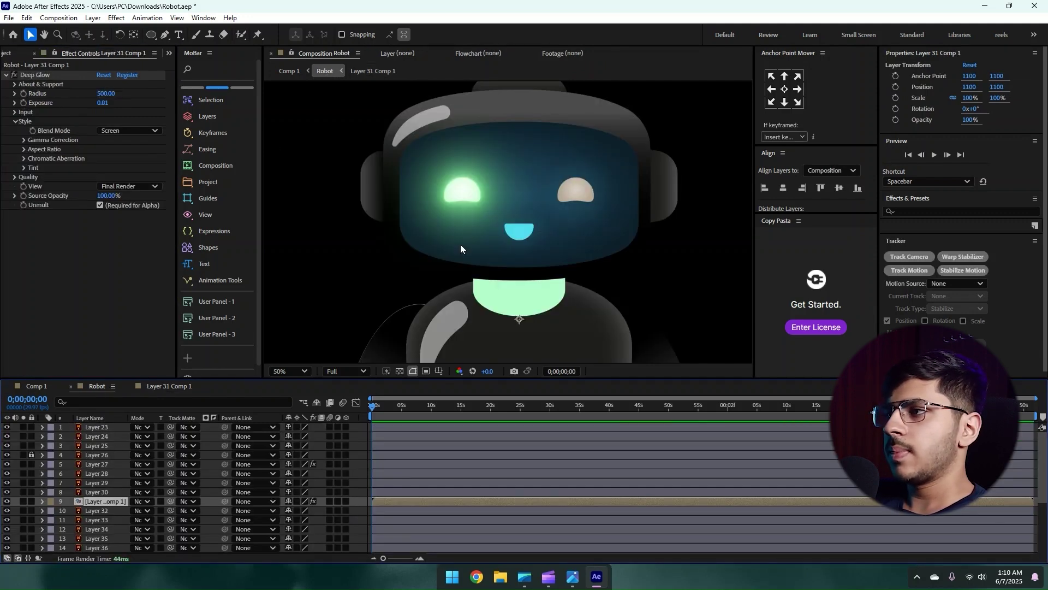
Step: Lock Layer 31 Comp 1 and paste the copied green Tritone settings onto Layer 27's Tritone effect
{"action": "left_click", "coordinate": [31, 501]}
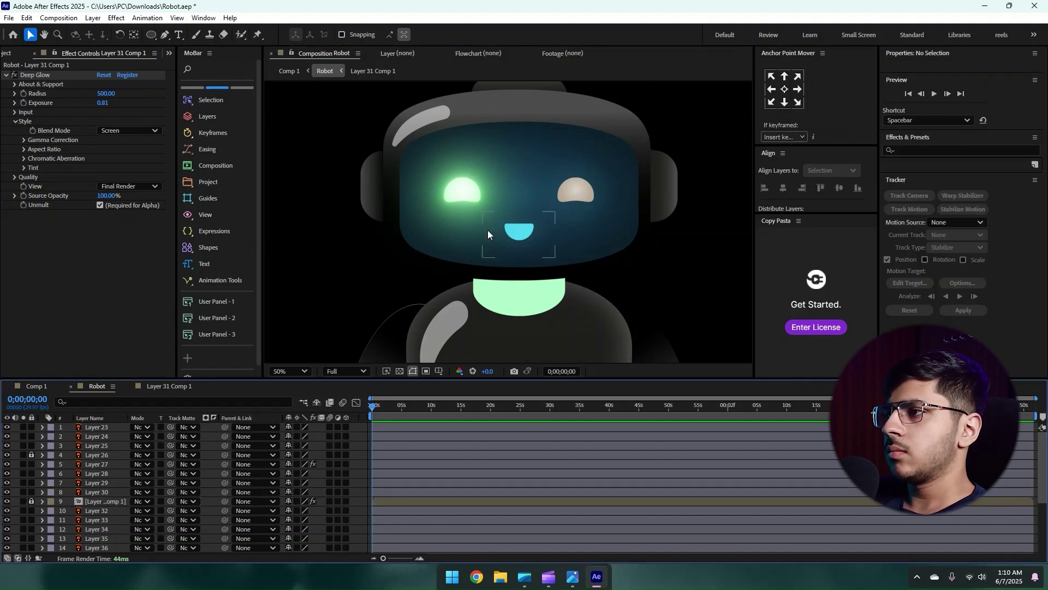
{"action": "left_click", "coordinate": [576, 194]}
{"action": "left_click", "coordinate": [42, 75]}
{"action": "key", "text": "ctrl+v"}
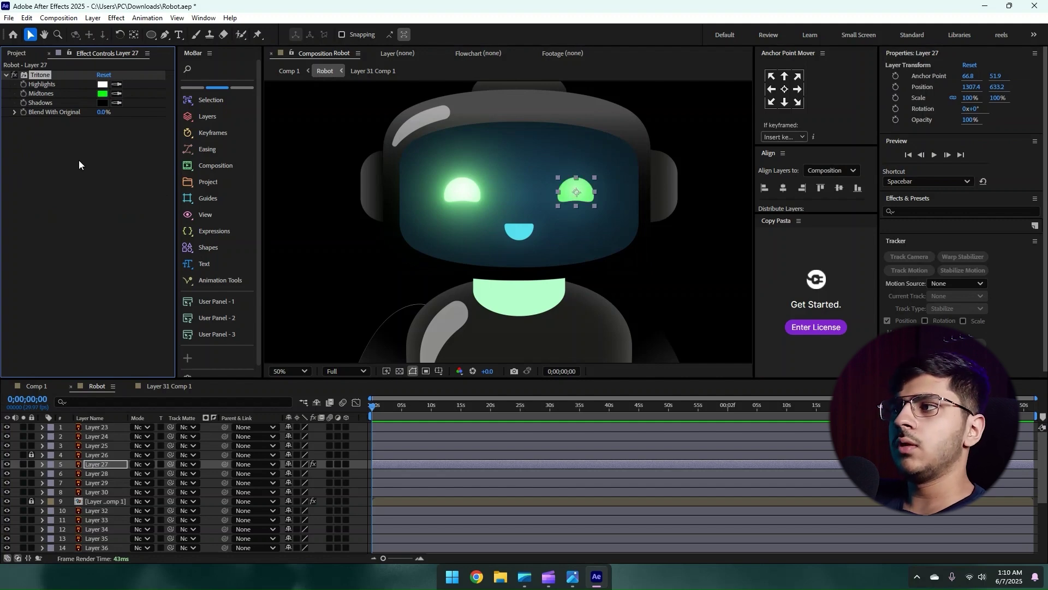
{"action": "left_click", "coordinate": [79, 159]}
Step: Unlock Layer 31 Comp 1 and copy its Deep Glow effect
{"action": "left_click", "coordinate": [31, 501]}
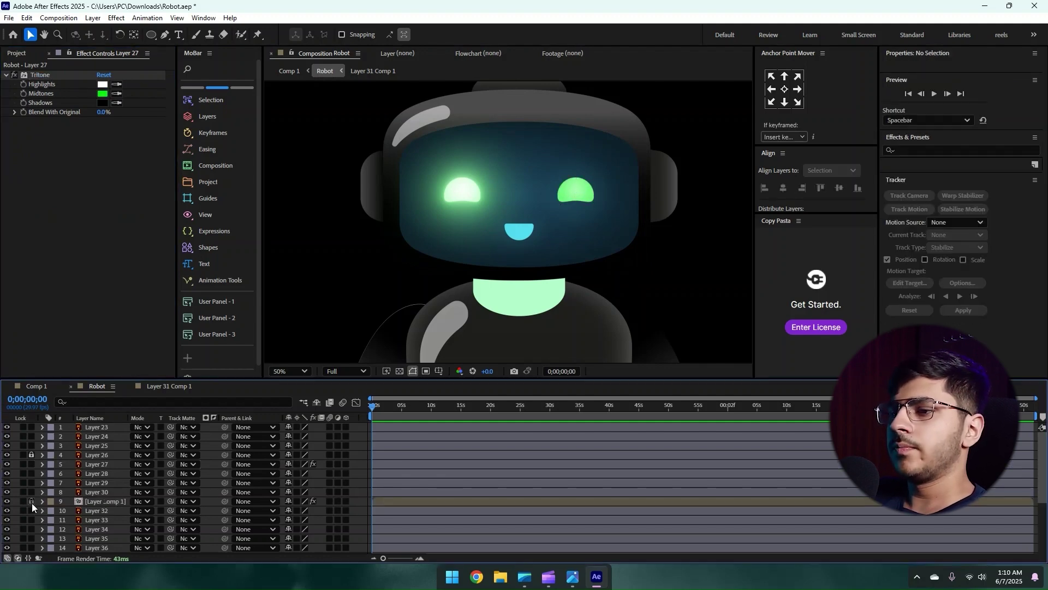
{"action": "left_click", "coordinate": [94, 500]}
{"action": "left_click", "coordinate": [37, 75]}
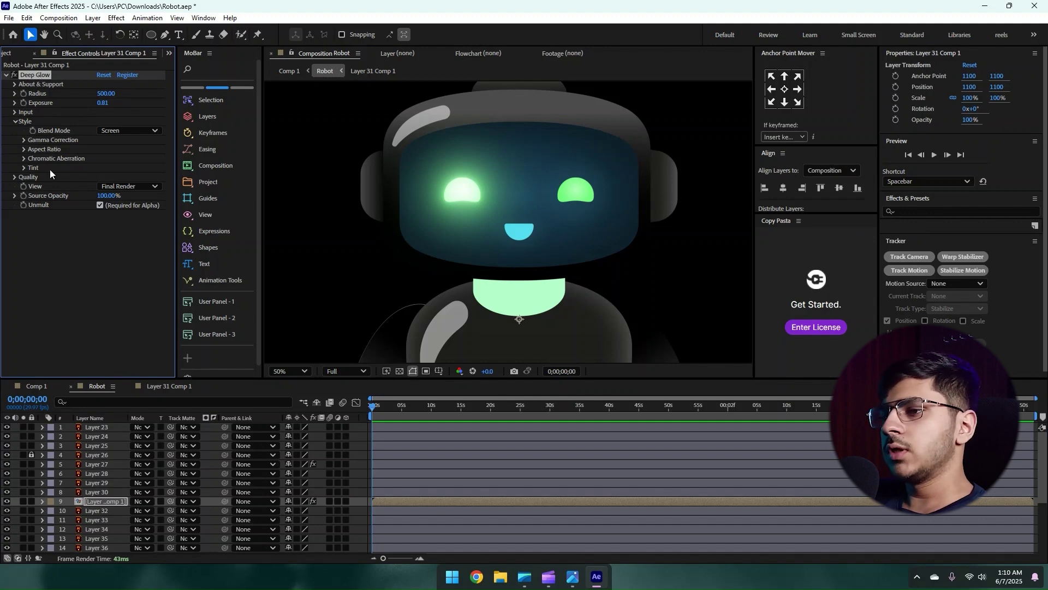
Step: Pre-compose Layer 27 as Layer 27 Comp 1, moving all attributes into the new composition
{"action": "left_click", "coordinate": [103, 465]}
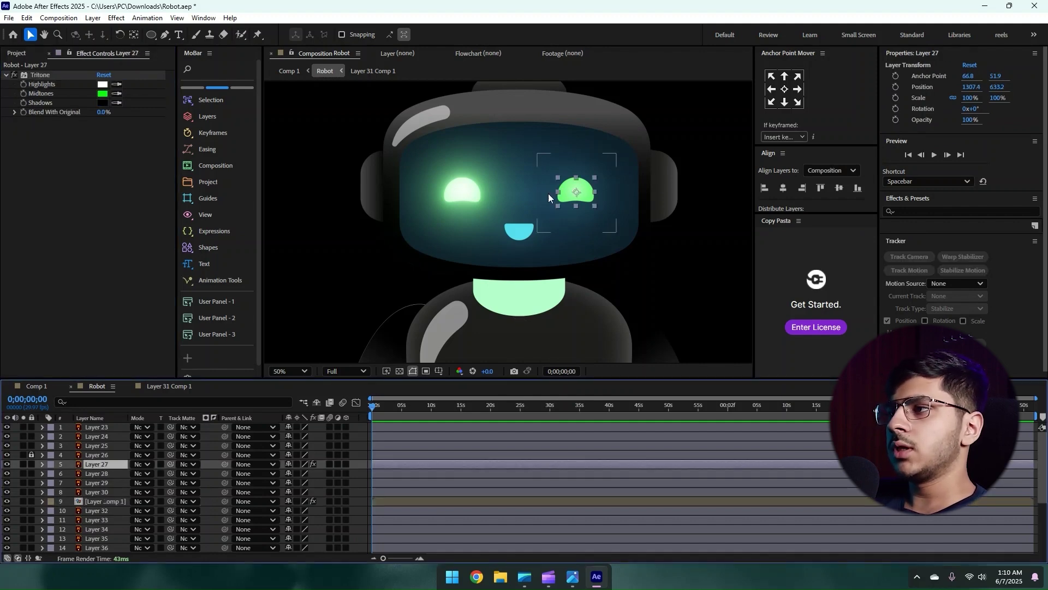
{"action": "right_click", "coordinate": [116, 465]}
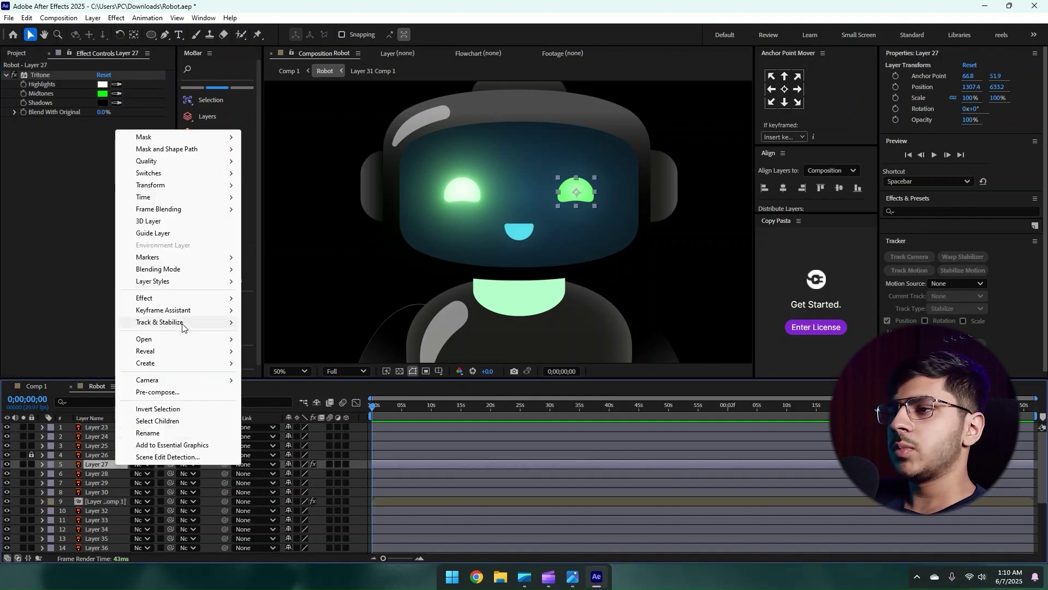
{"action": "left_click", "coordinate": [164, 392]}
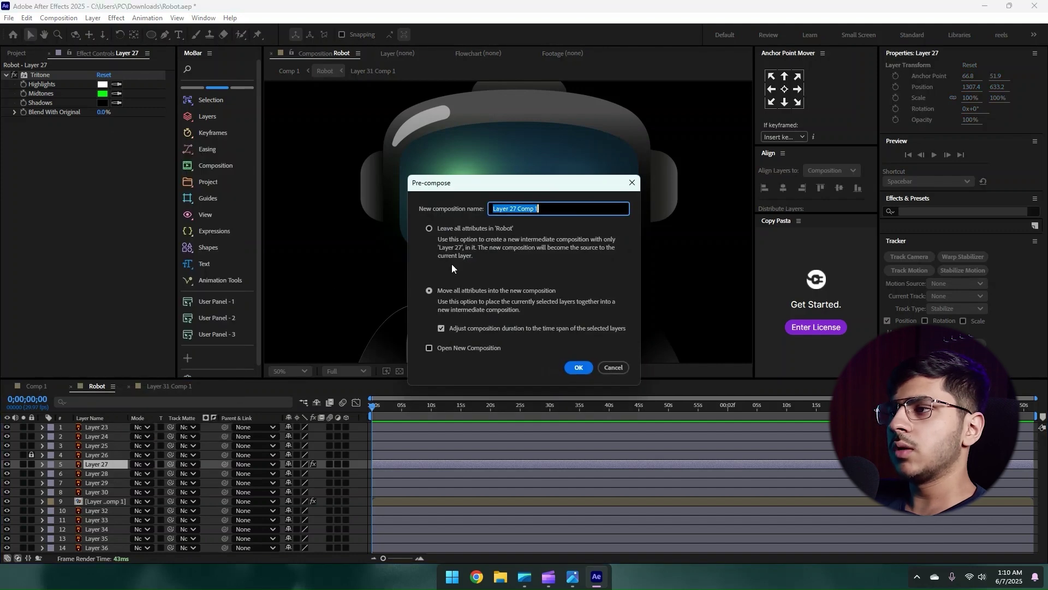
{"action": "left_click", "coordinate": [579, 368]}
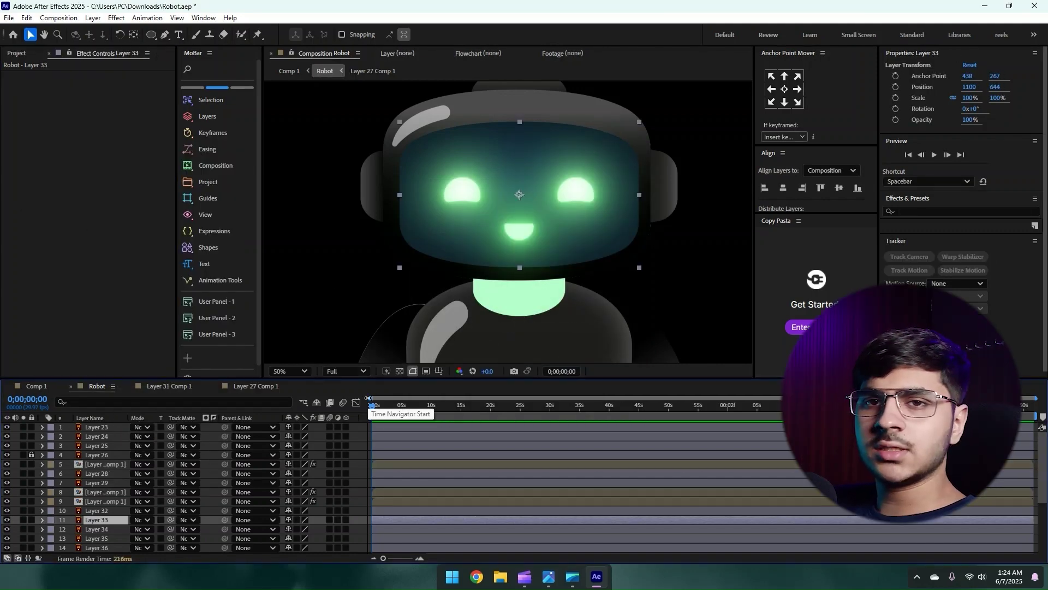
Step: Apply the Tritone effect to the robot's face screen, Layer 33
{"action": "scroll", "coordinate": [87, 493], "scroll_direction": "down", "scroll_amount": 1}
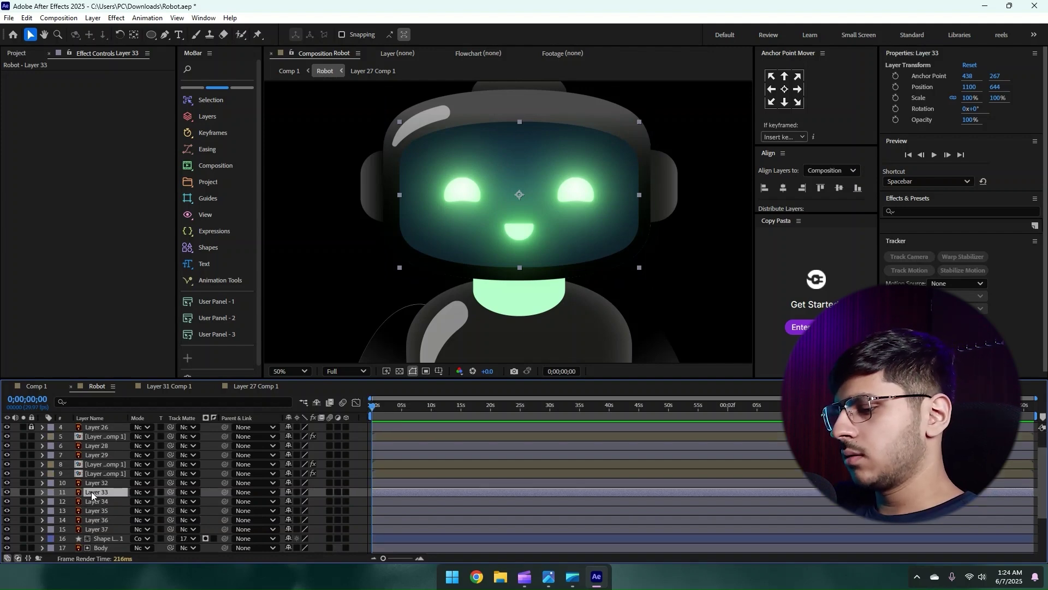
{"action": "key", "text": "ctrl+space"}
{"action": "type", "text": "tri"}
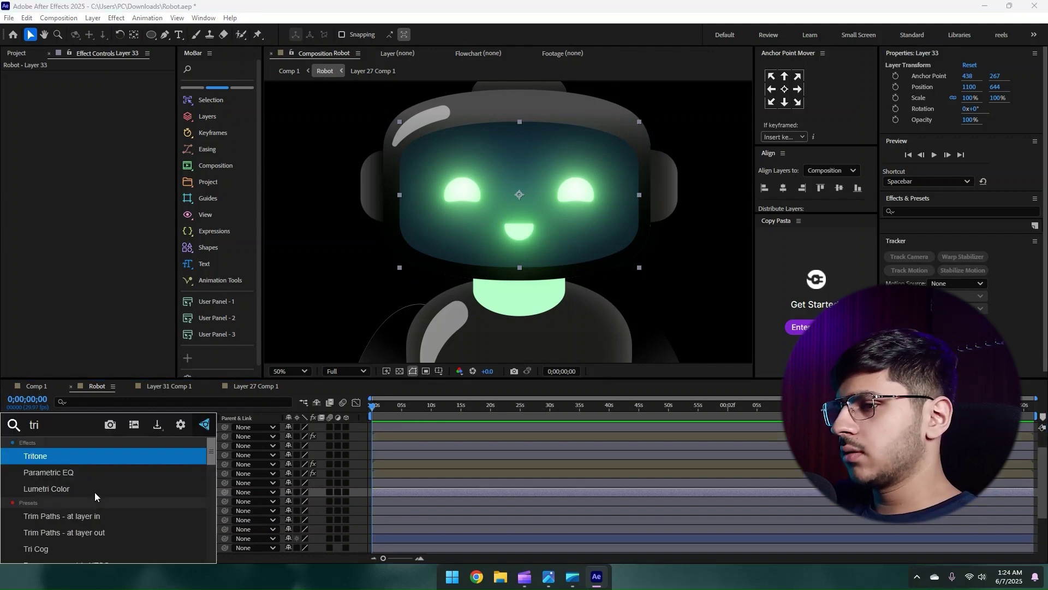
{"action": "key", "text": "Return"}
Step: Set the face screen's Tritone midtones to a dark green and fit the whole robot in the viewer
{"action": "left_click", "coordinate": [102, 94]}
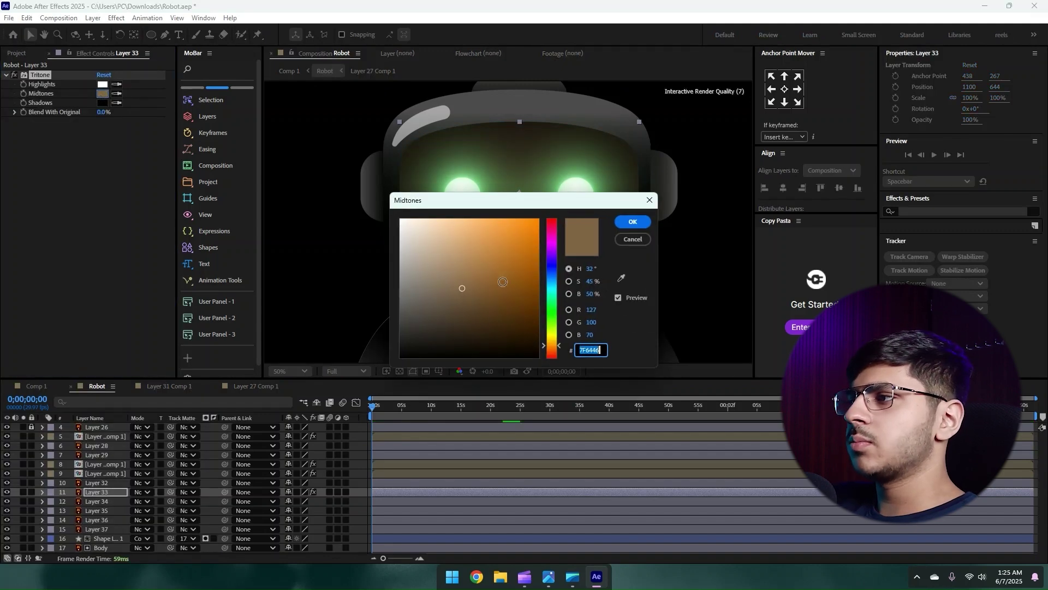
{"action": "left_click", "coordinate": [554, 314]}
{"action": "left_click_drag", "start_coordinate": [512, 241], "coordinate": [422, 290]}
{"action": "left_click_drag", "start_coordinate": [406, 327], "coordinate": [421, 398]}
{"action": "left_click", "coordinate": [508, 307]}
{"action": "scroll", "coordinate": [405, 287], "scroll_direction": "down", "scroll_amount": 2}
{"action": "left_click", "coordinate": [343, 270]}
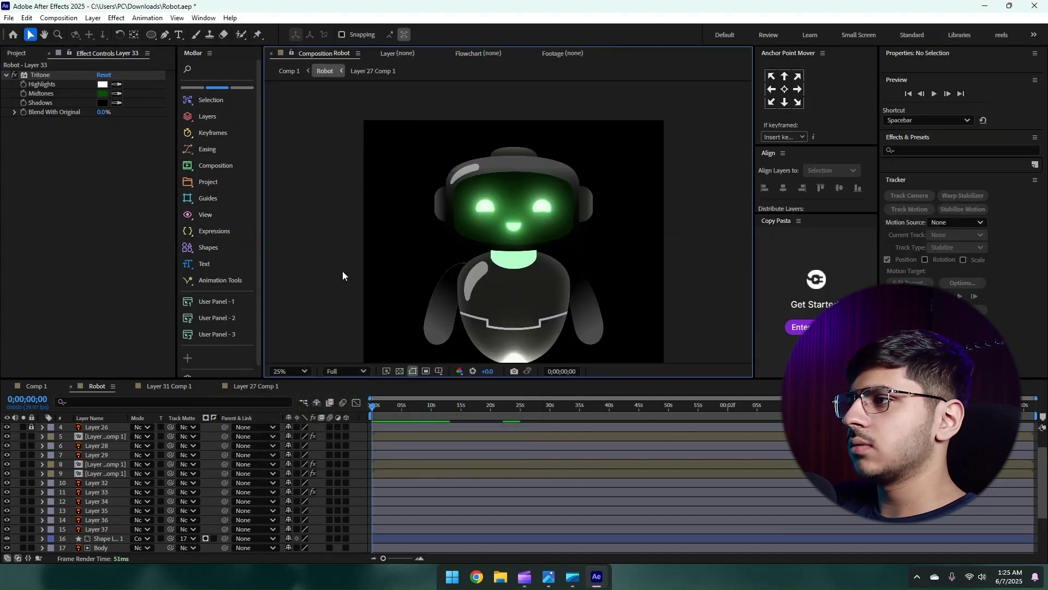
{"action": "left_click", "coordinate": [300, 372]}
{"action": "left_click", "coordinate": [312, 167]}
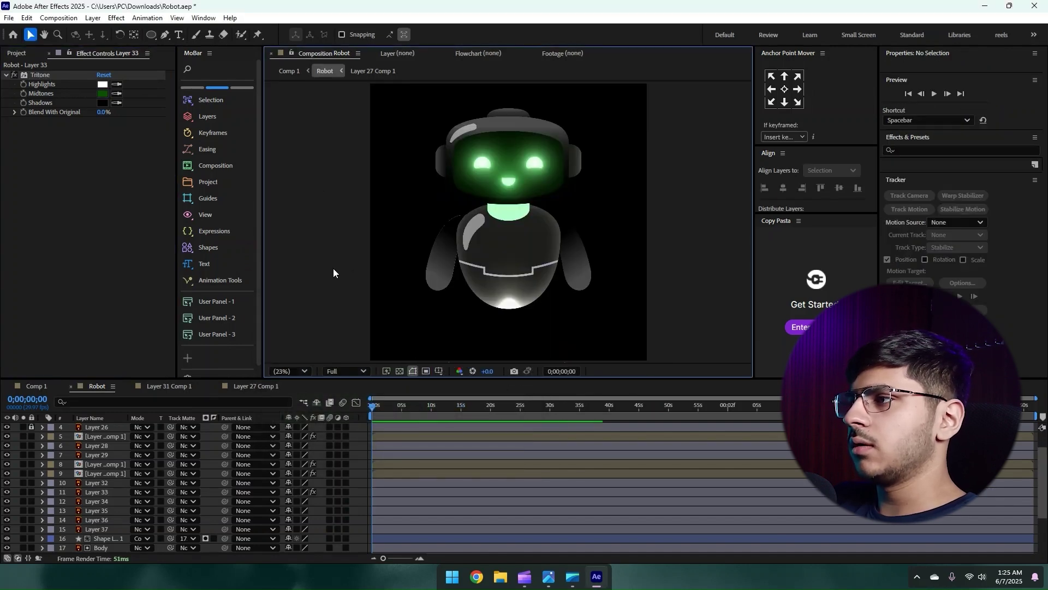